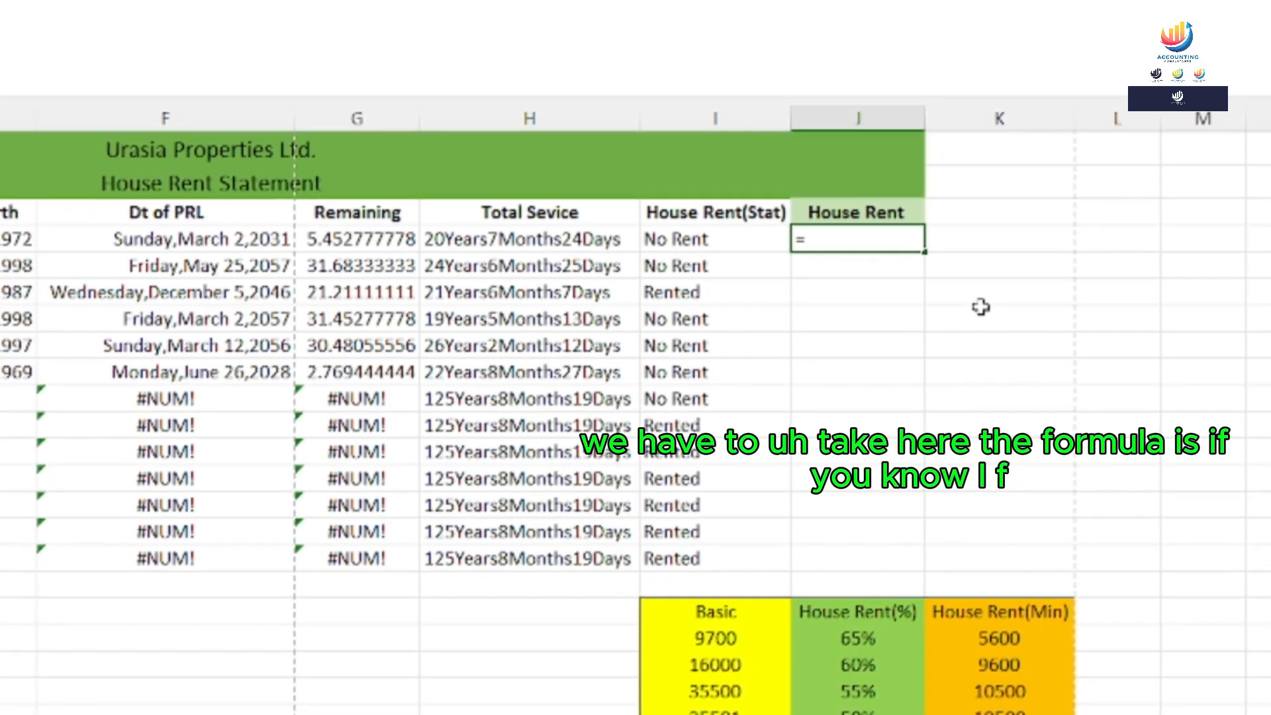
# Begin J4's formula as =IF(C4>= to test the Basic salary against a threshold
pyautogui.write('if')
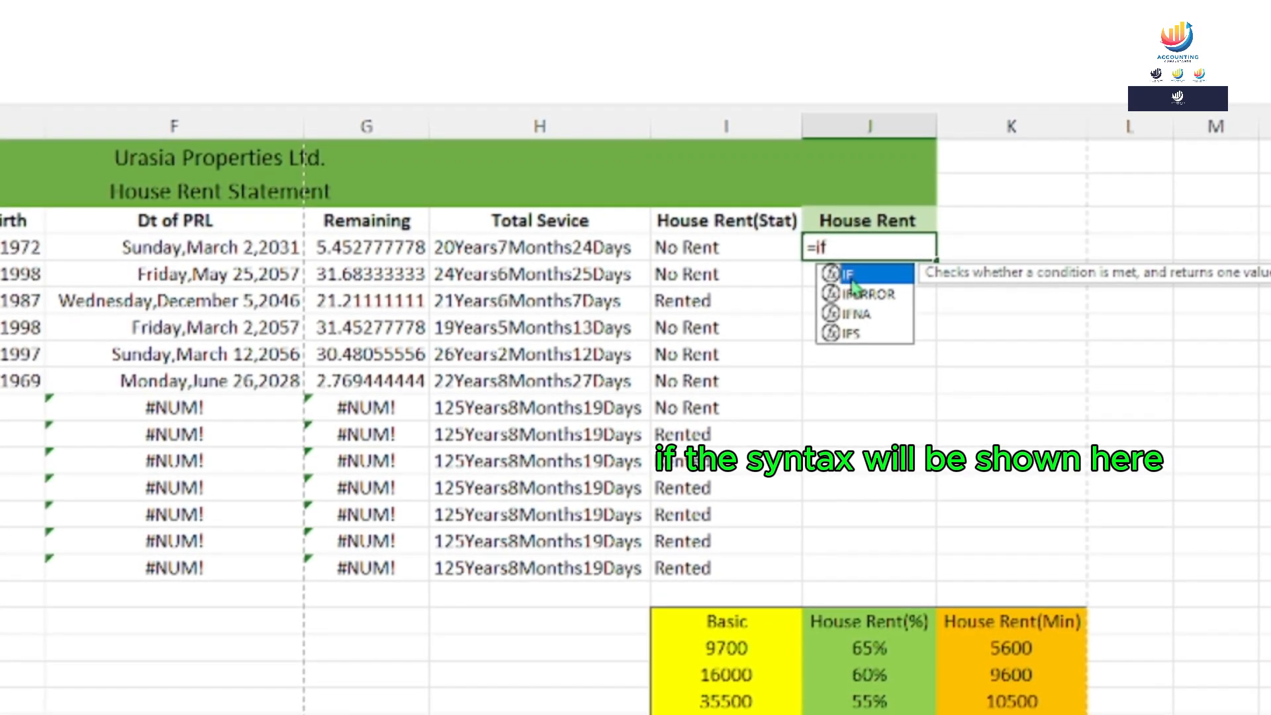
pyautogui.press('Tab')
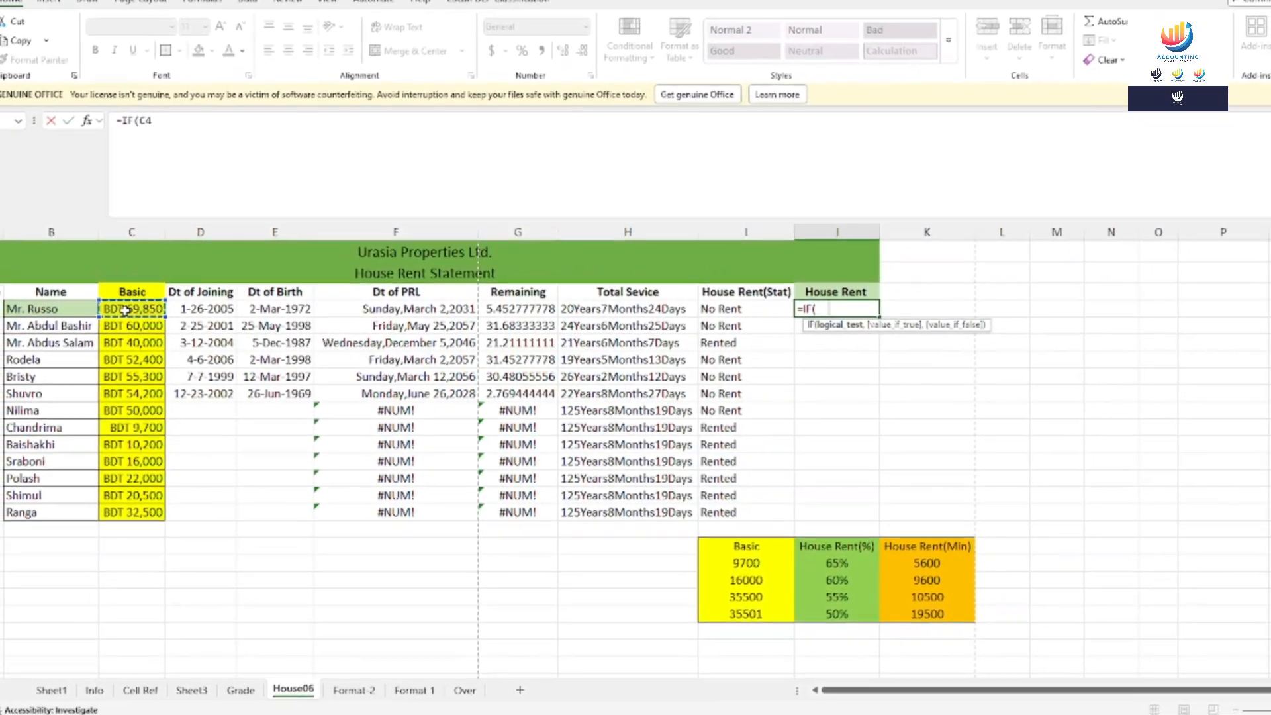
pyautogui.click(122, 307)
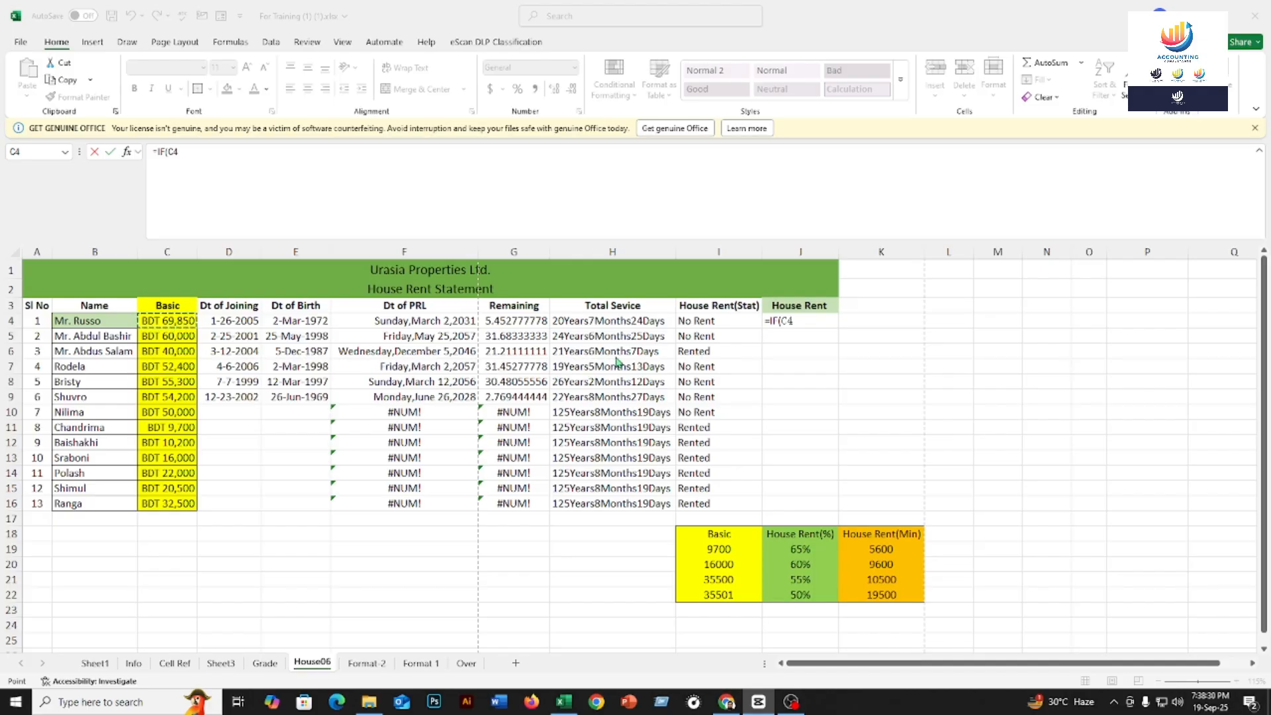
pyautogui.click(184, 156)
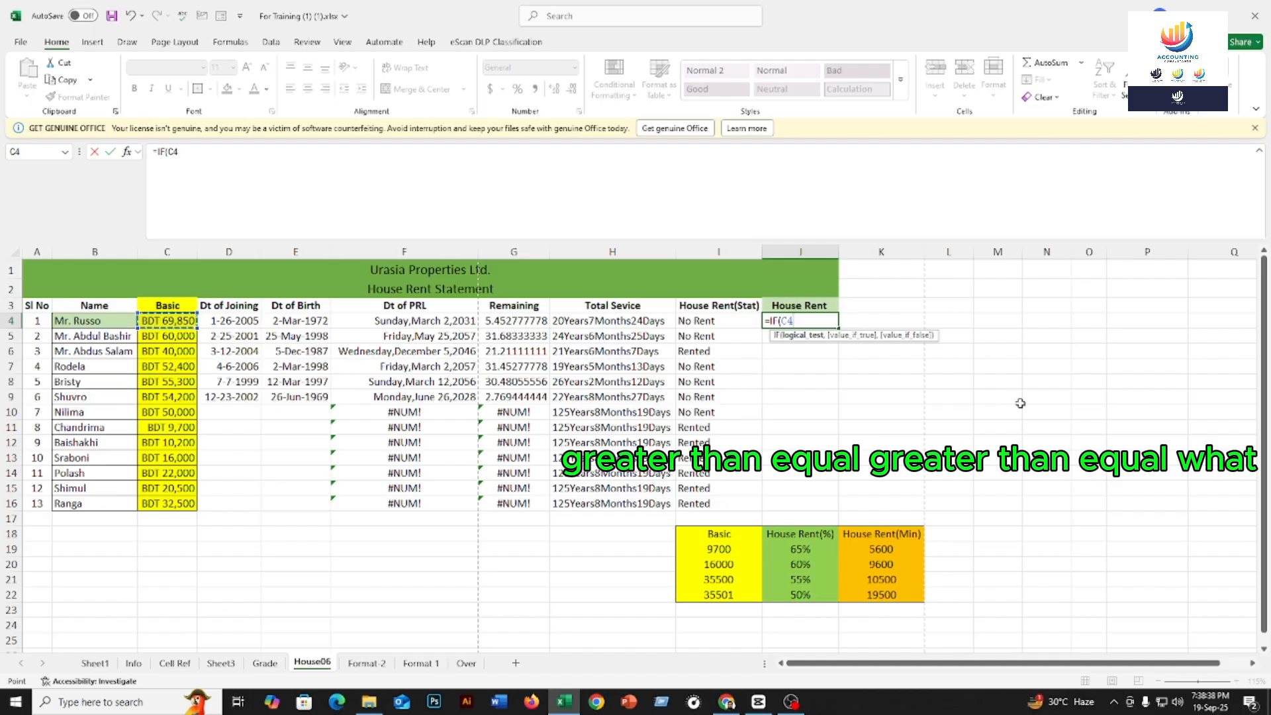
pyautogui.write('>=')
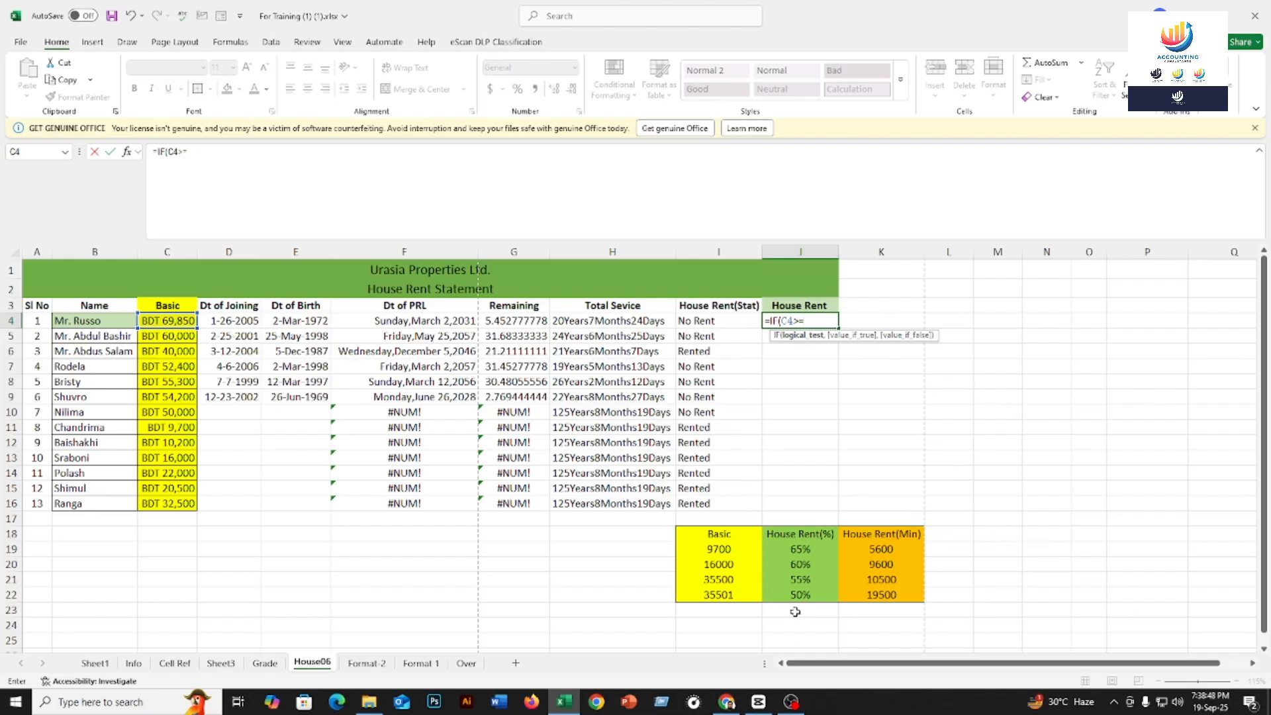
# Complete the test as C4>=I22 and nest IF(C4*J22<=K22 checking 50% rent against the 19500 minimum
pyautogui.click(709, 596)
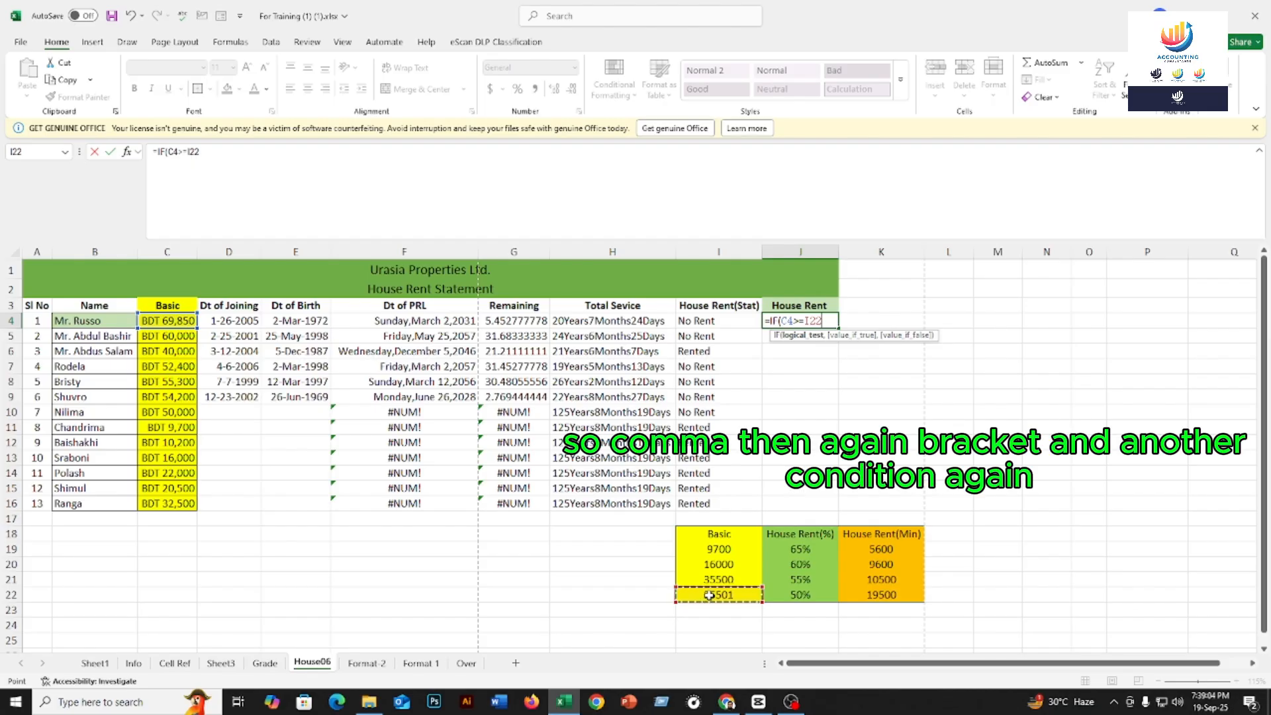
pyautogui.write(',(')
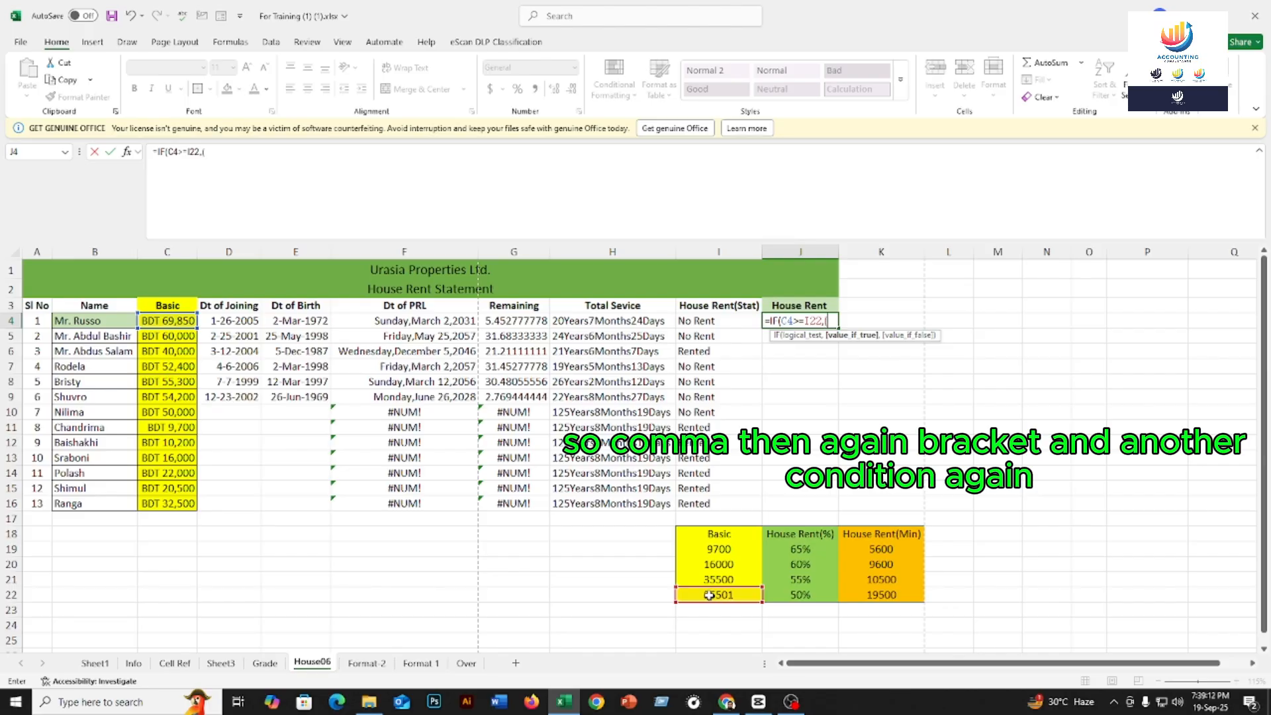
pyautogui.write('if')
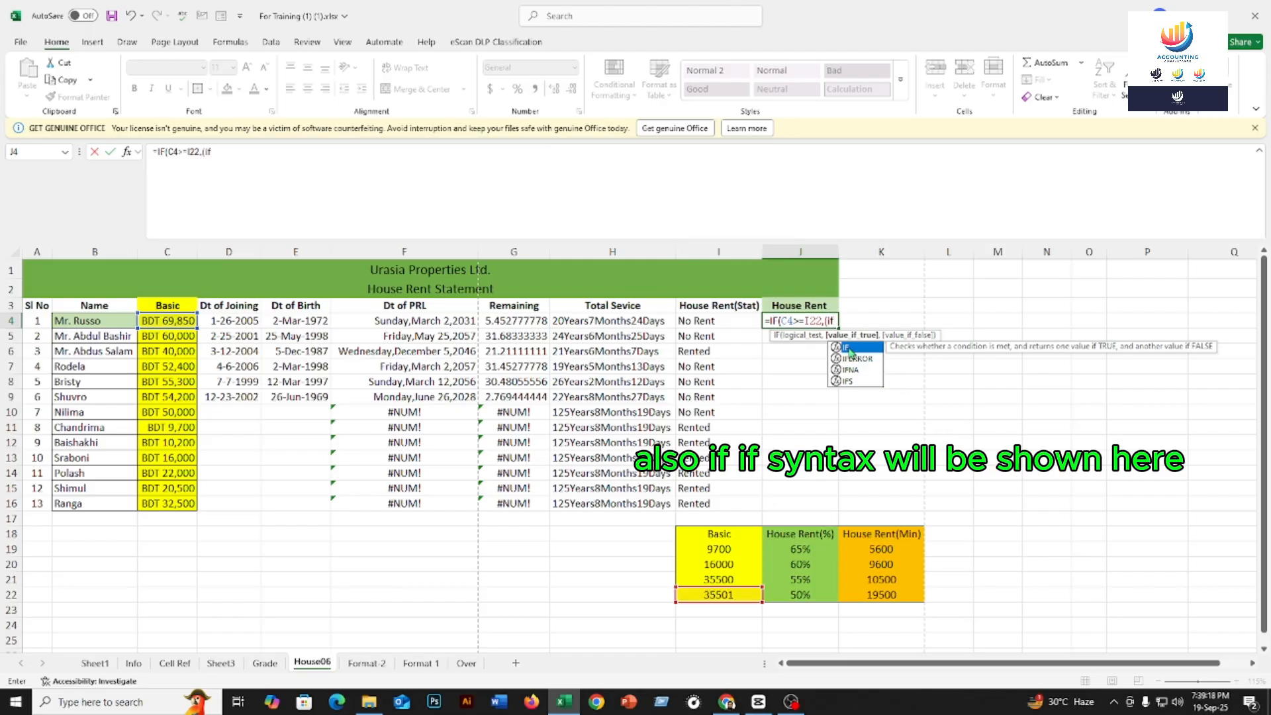
pyautogui.doubleClick(852, 351)
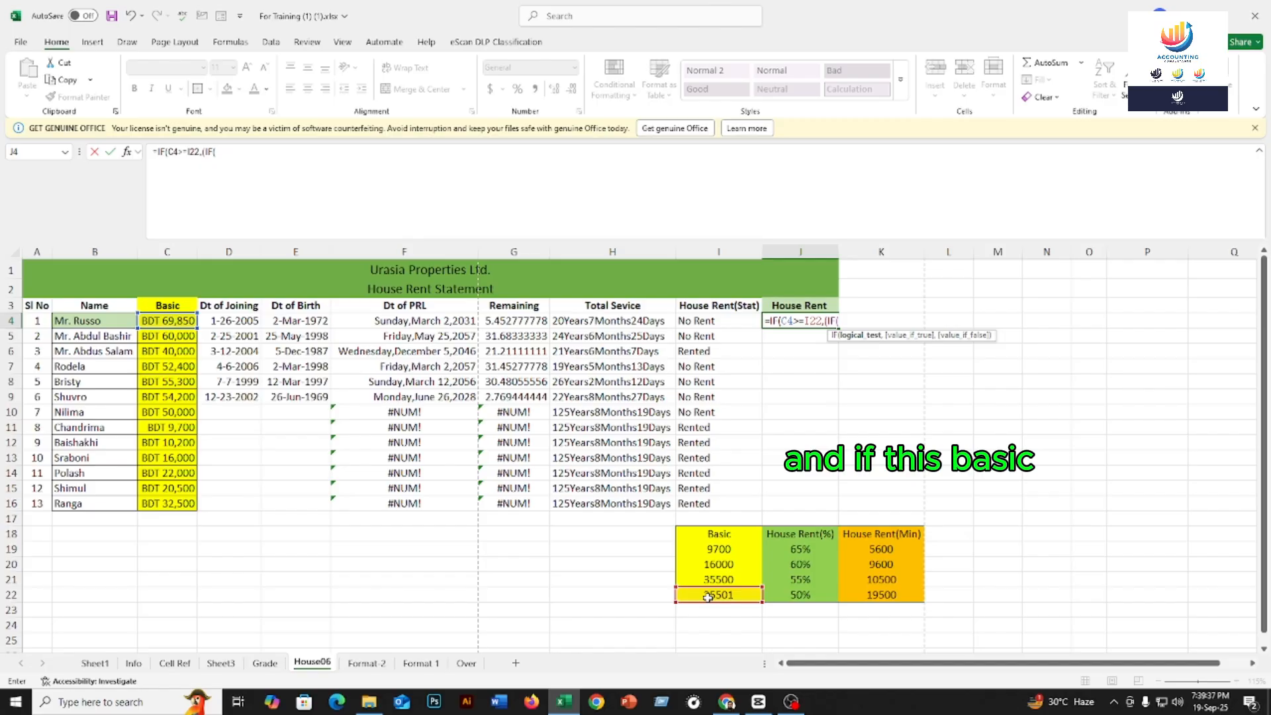
pyautogui.click(169, 321)
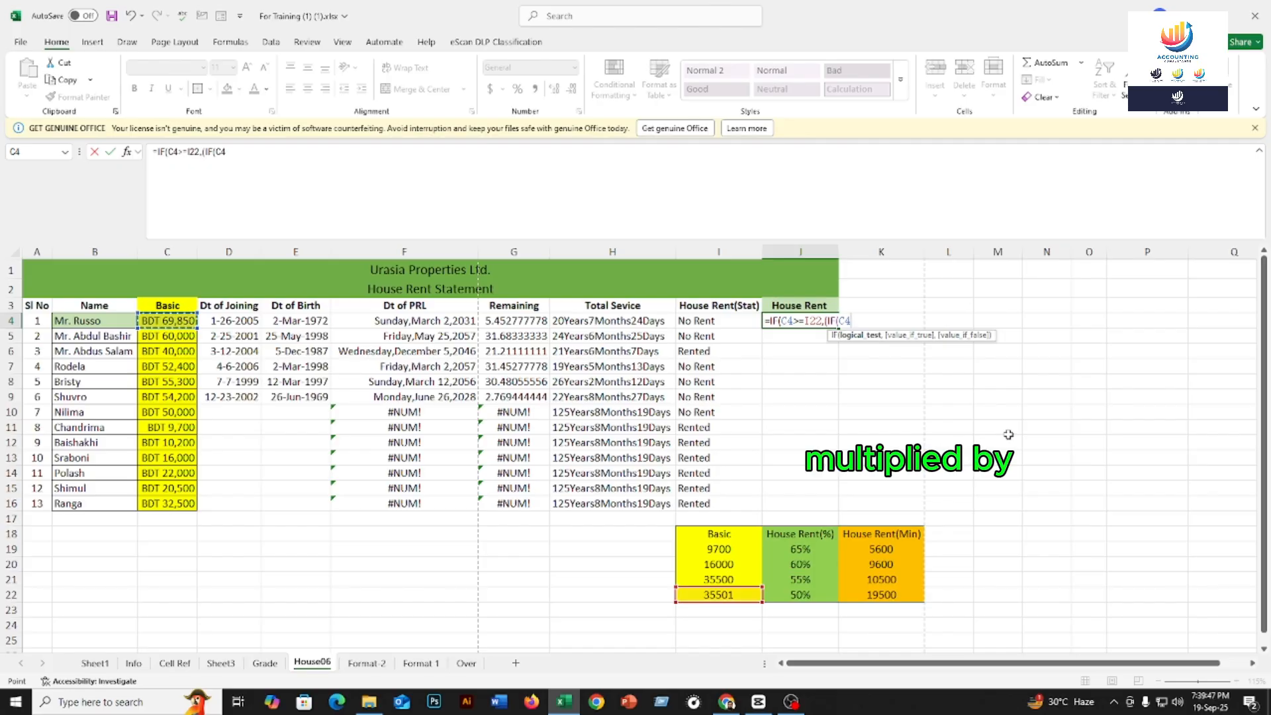
pyautogui.write('*')
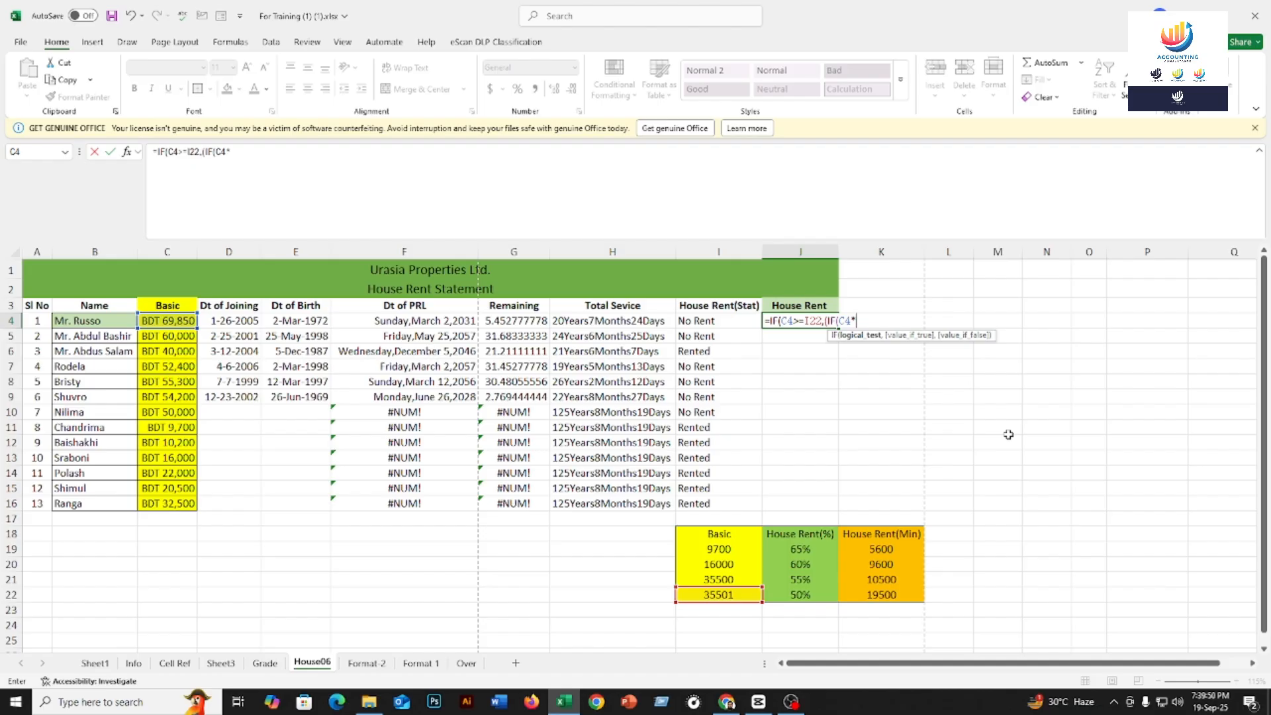
pyautogui.click(812, 595)
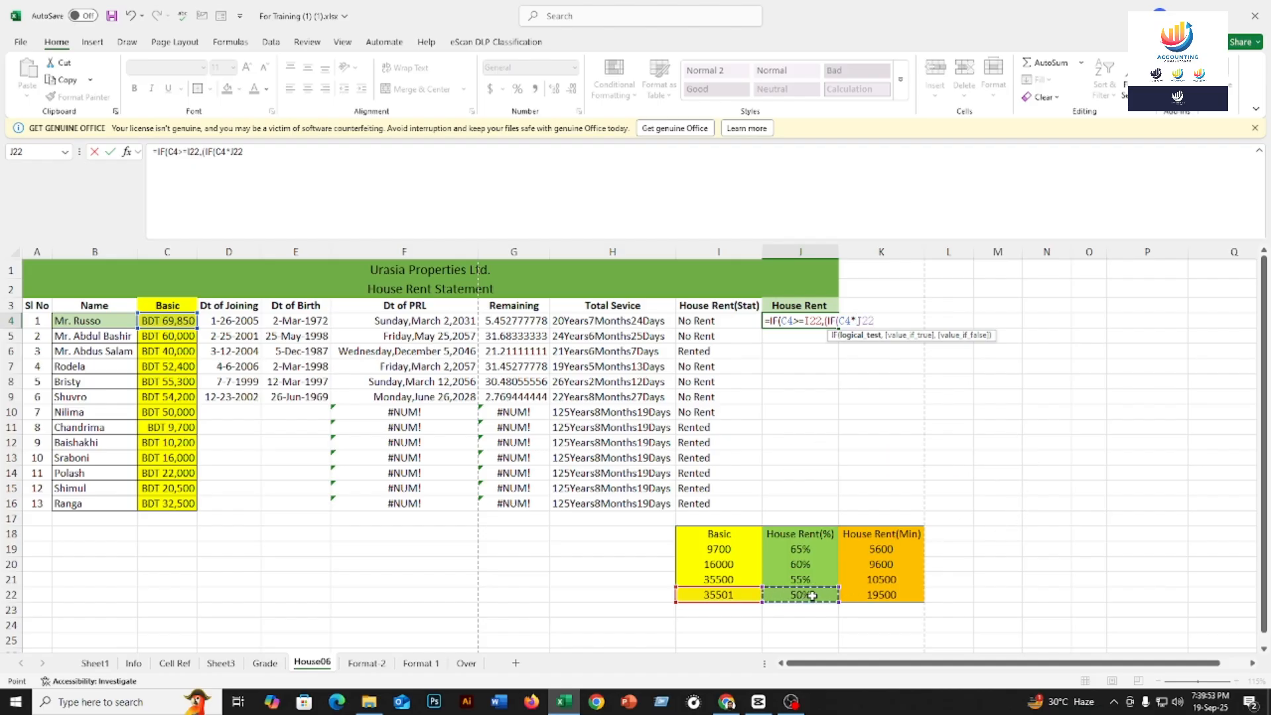
pyautogui.write('<=')
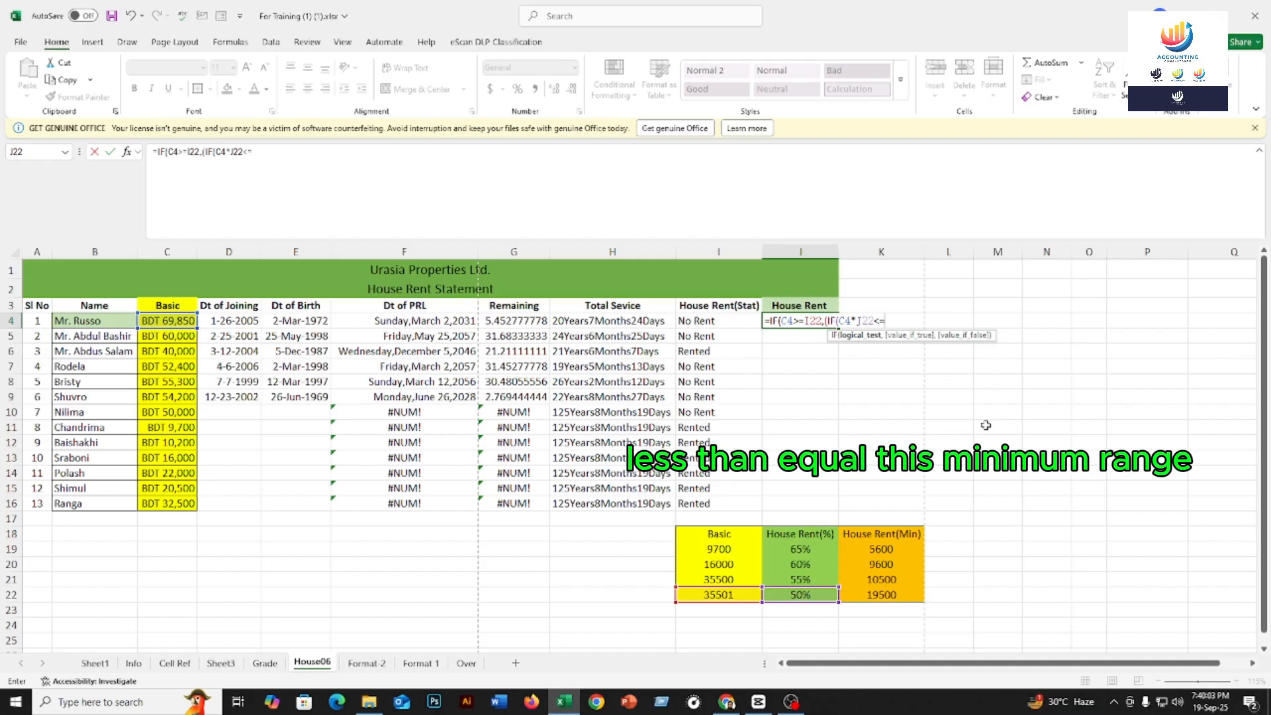
pyautogui.click(881, 596)
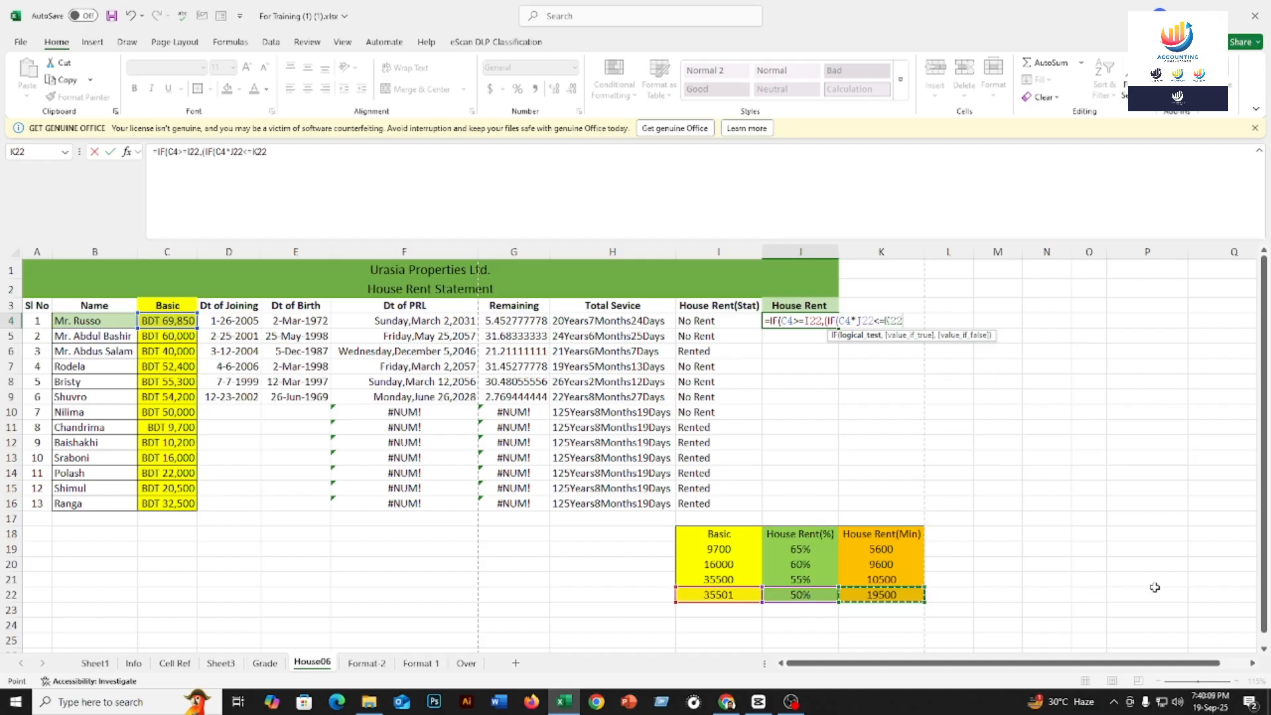
# Give the nested IF K22 as its true result and C4*J22 as its false result, then close it
pyautogui.write(',')
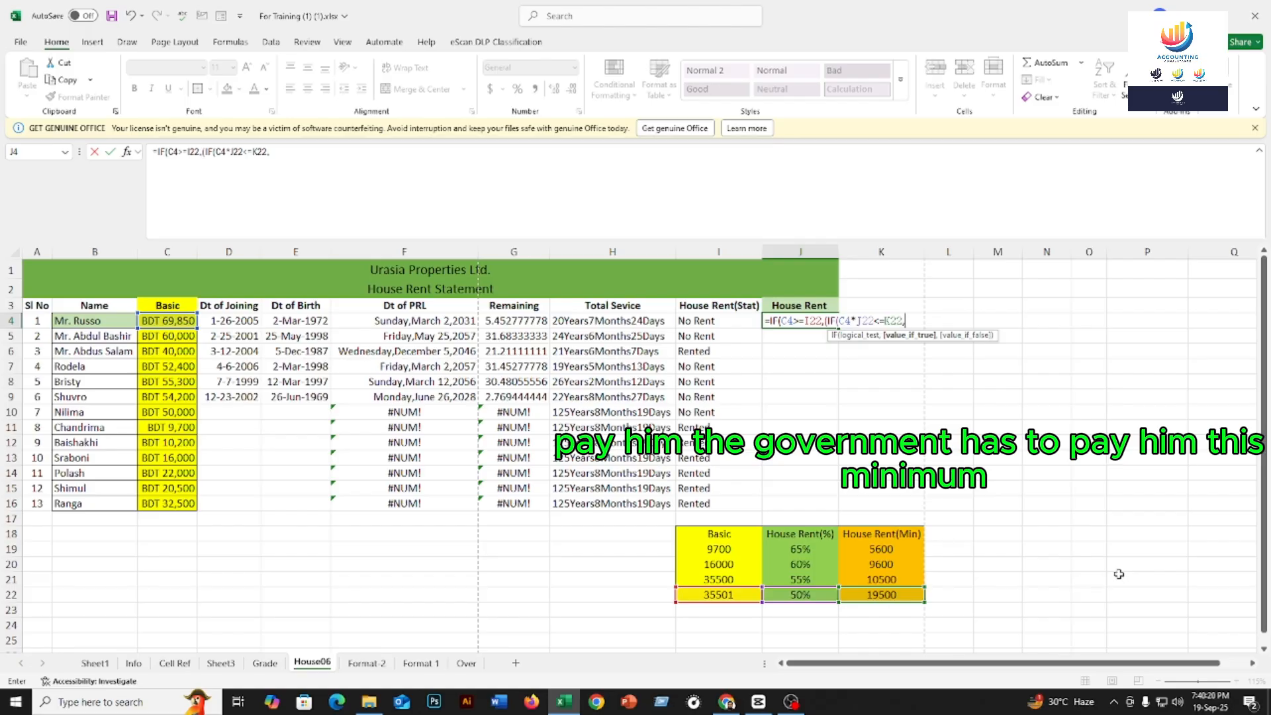
pyautogui.click(868, 595)
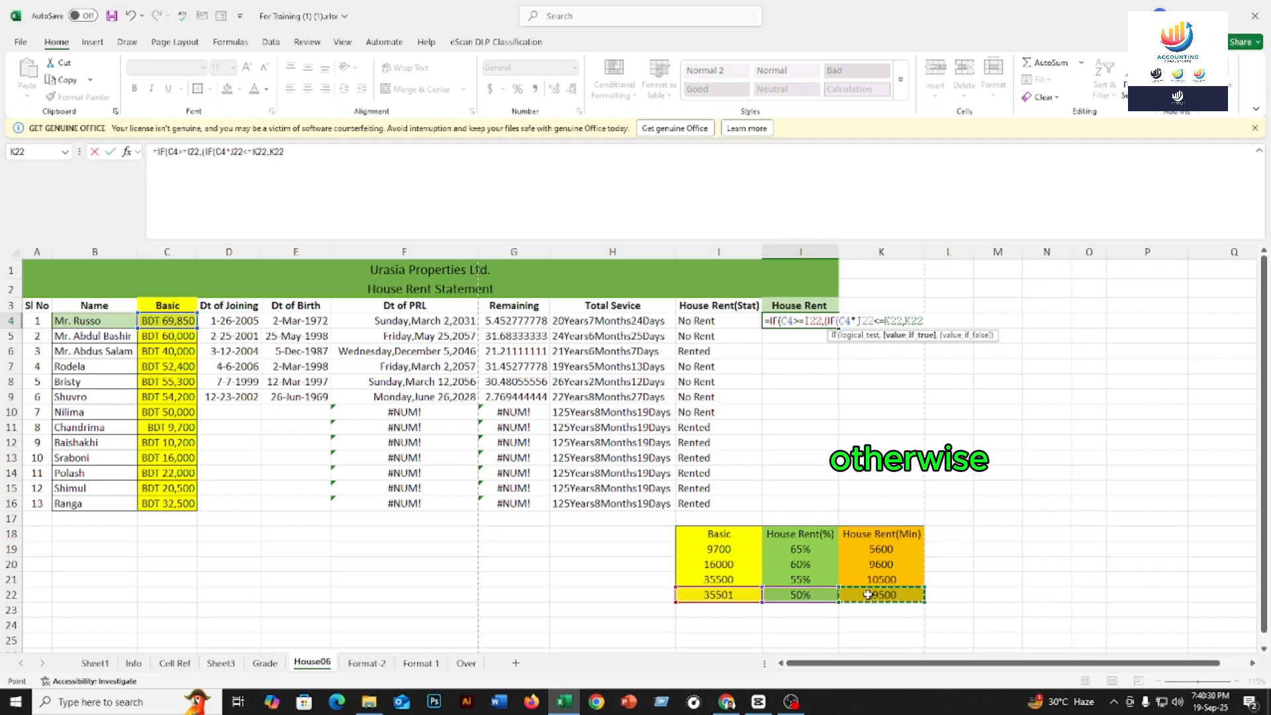
pyautogui.write(',')
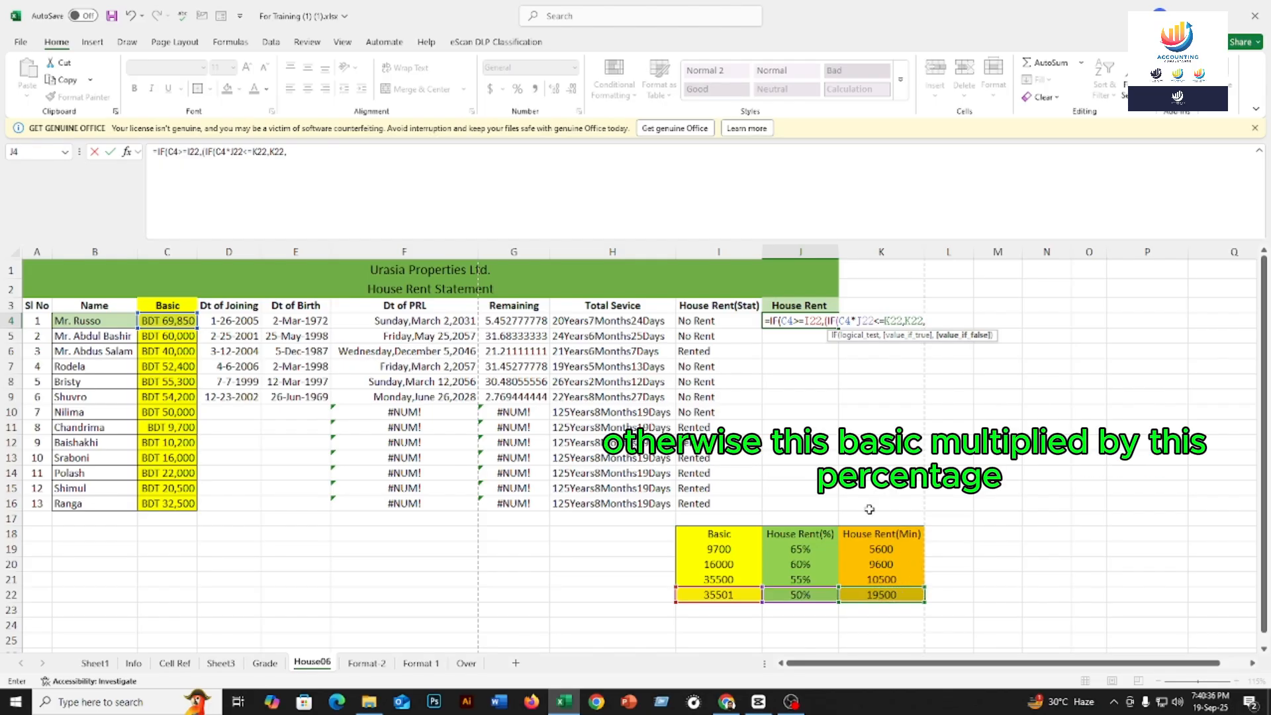
pyautogui.click(156, 321)
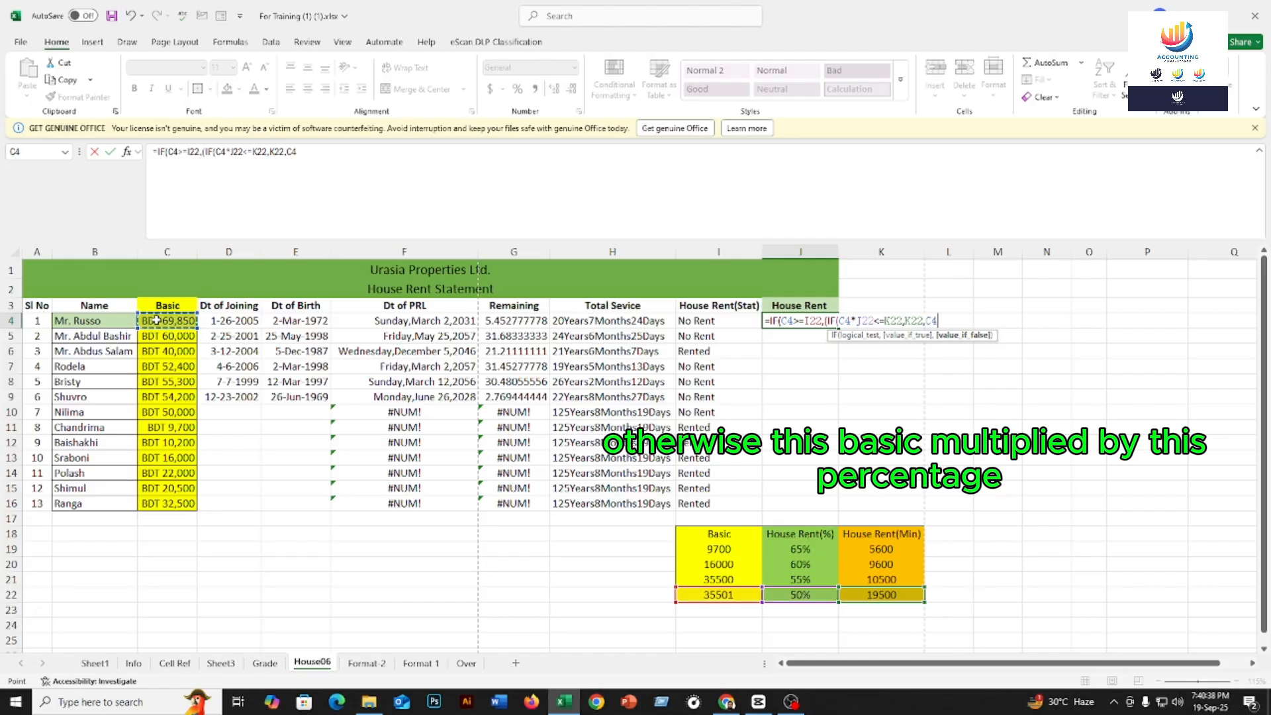
pyautogui.write('*')
pyautogui.click(801, 594)
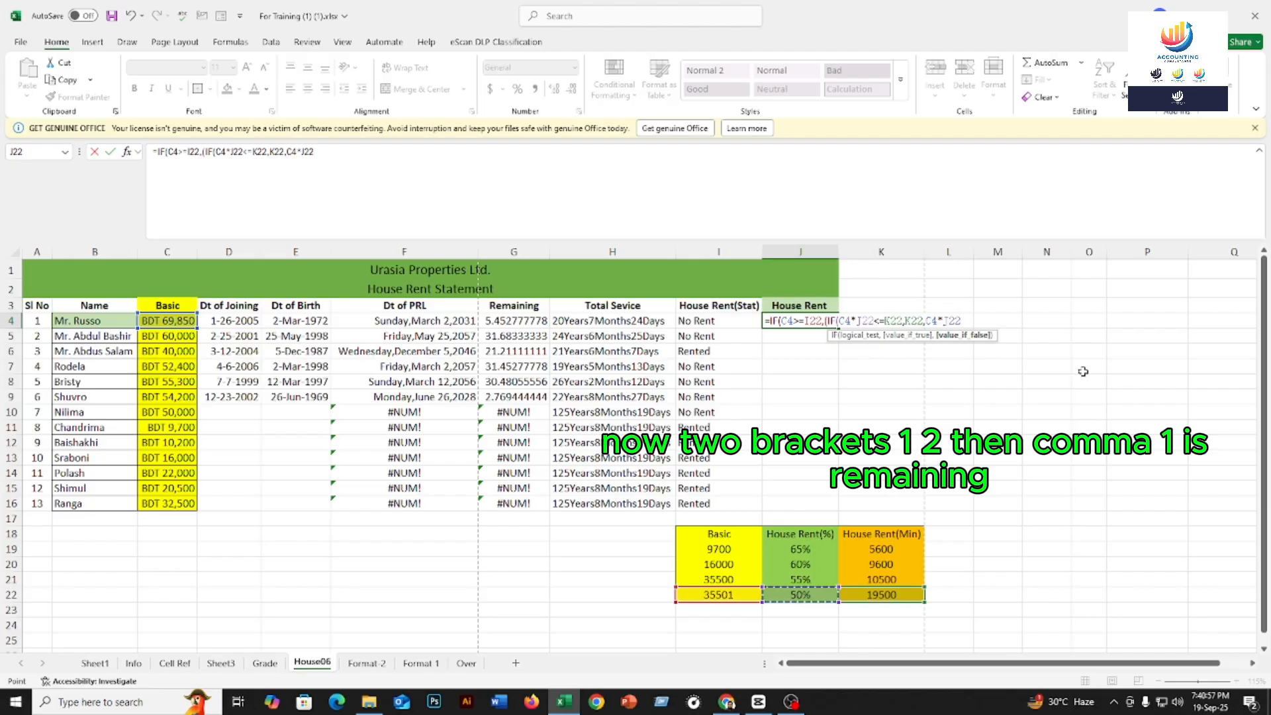
pyautogui.write('))')
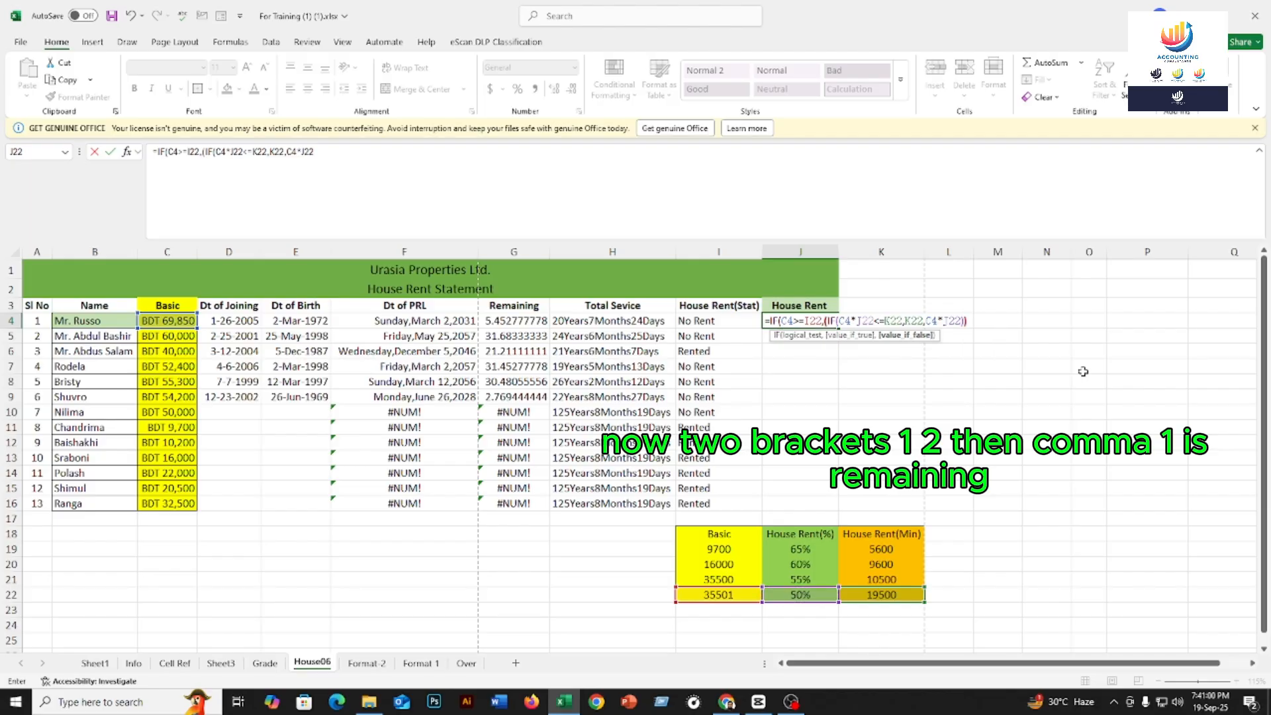
pyautogui.write(',')
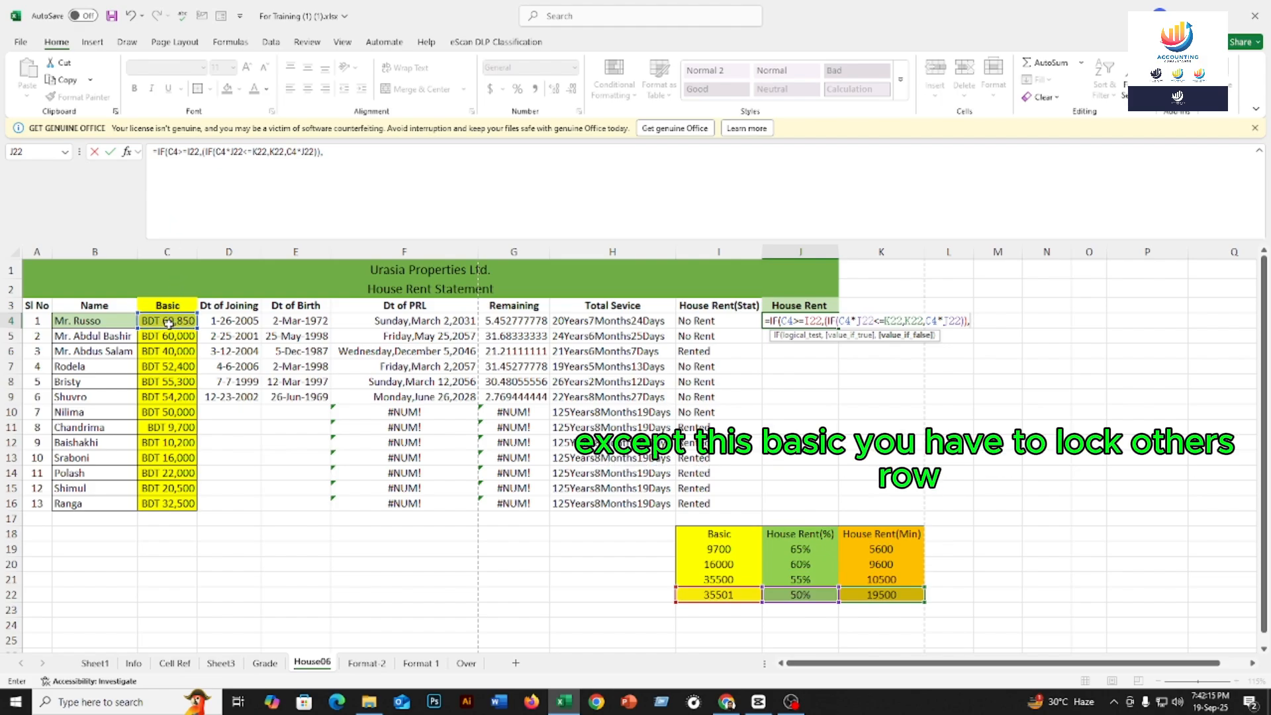
# Lock the threshold reference as $I$22, then cancel the edit after a stray row-22 selection
pyautogui.click(198, 151)
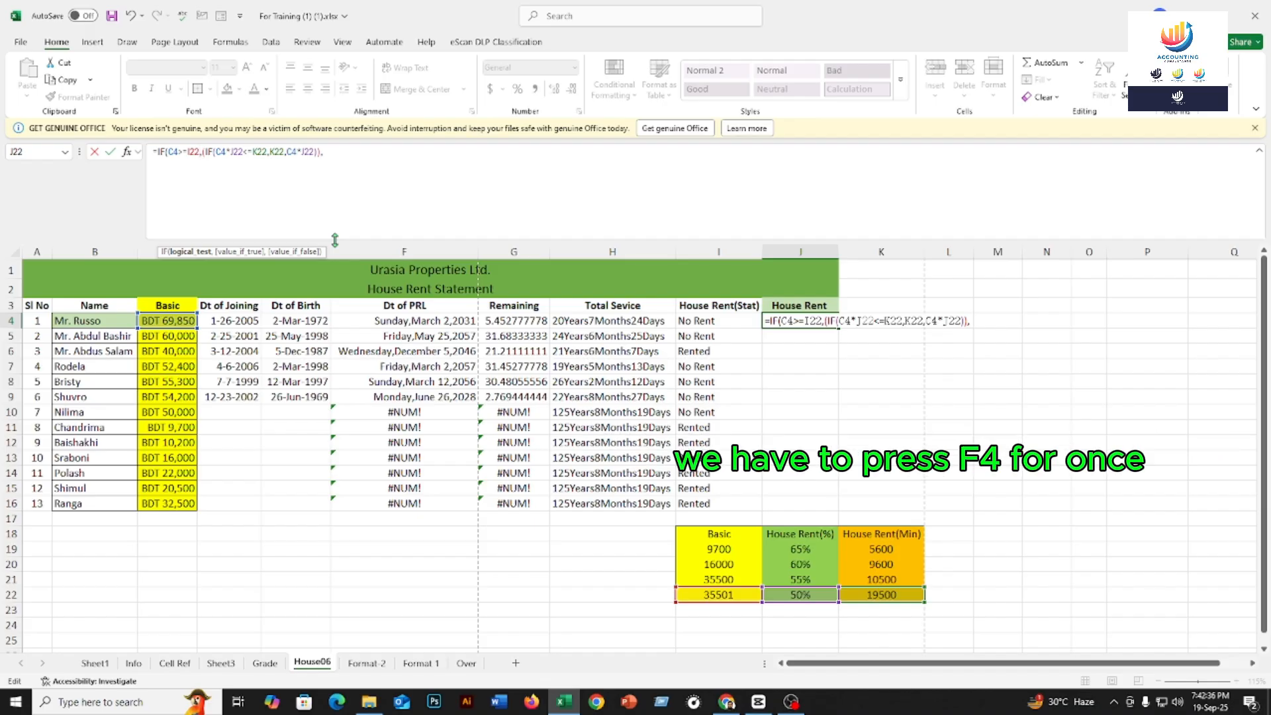
pyautogui.press('F4')
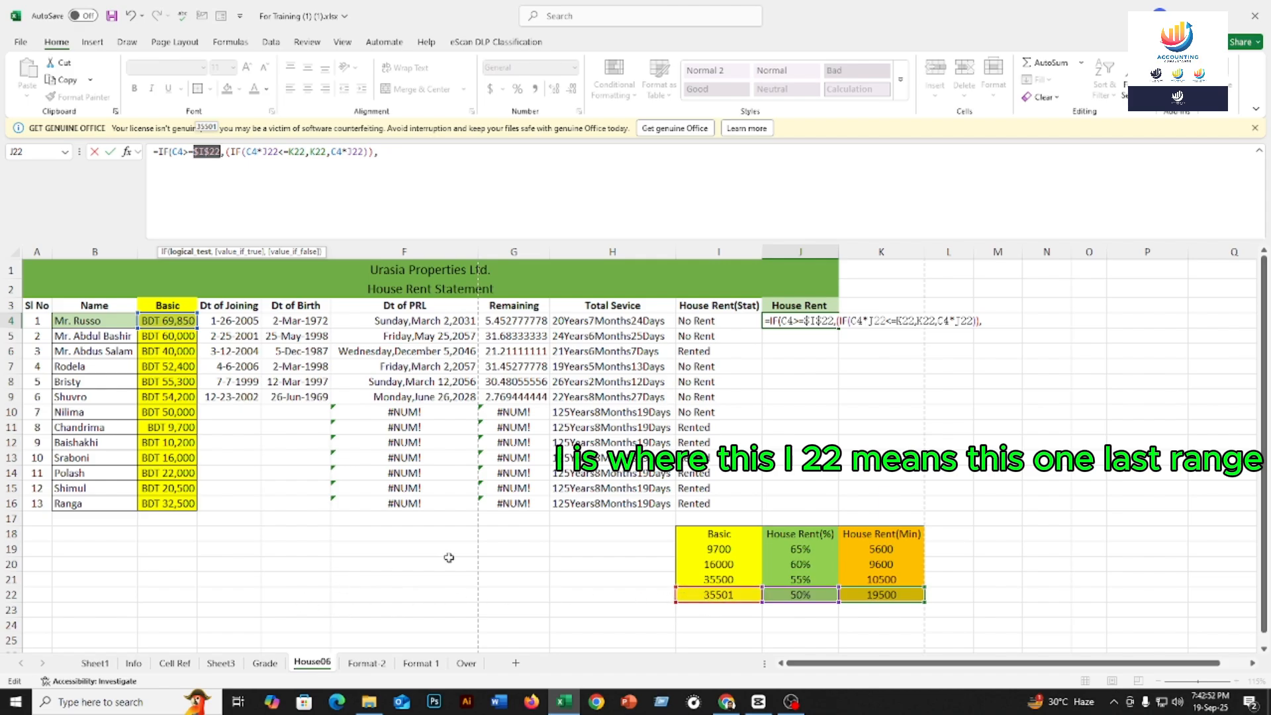
pyautogui.click(6, 595)
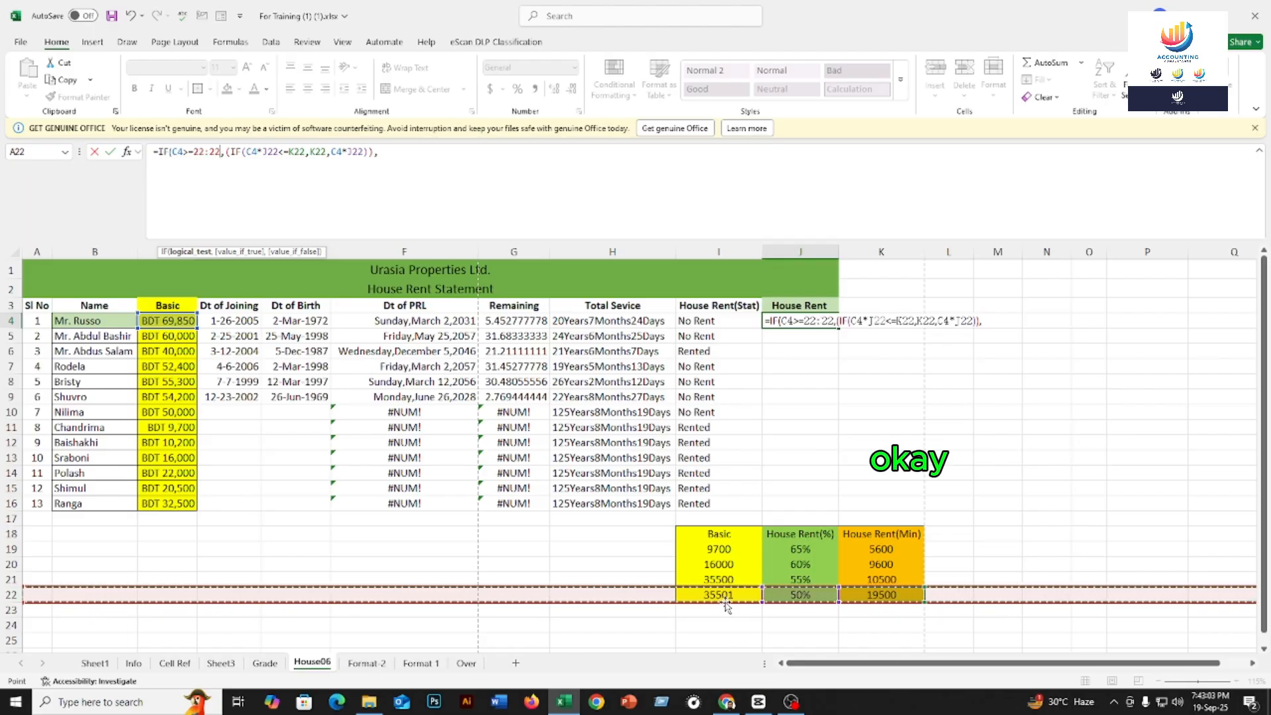
pyautogui.press('Escape')
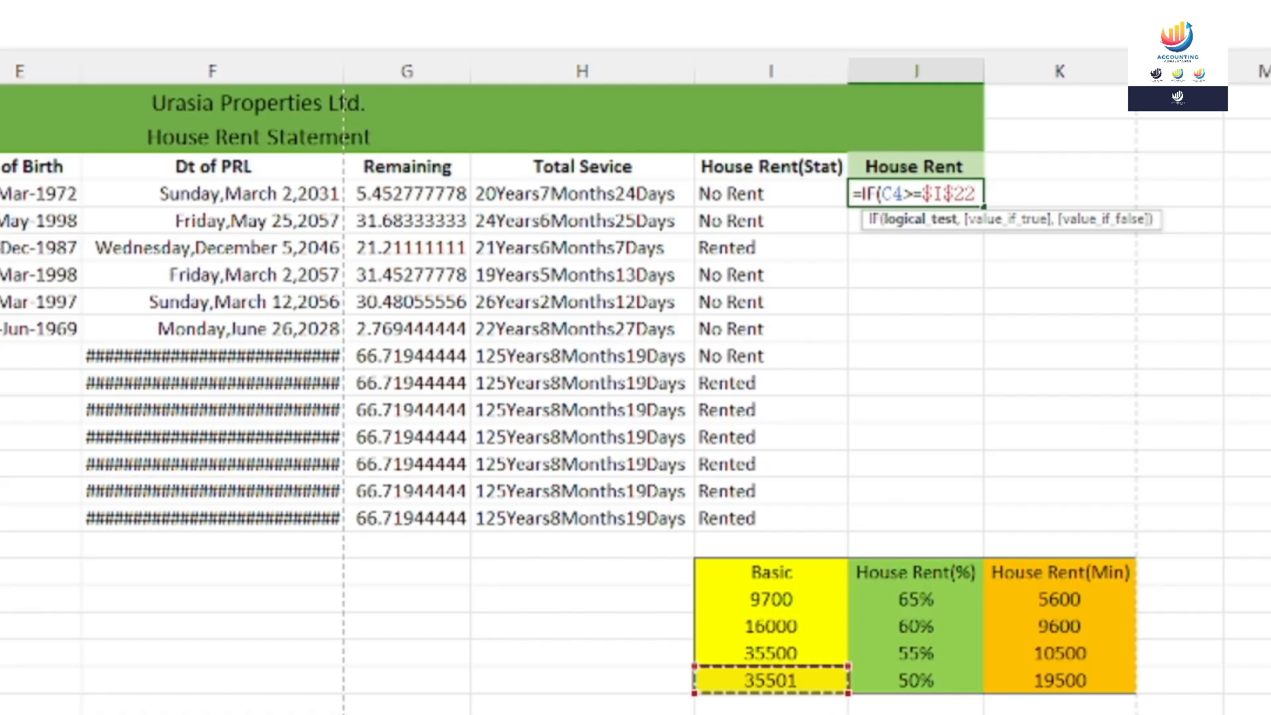
# Nest IF(C4*$J$22<=$K$22 returning $K$22 when true, and begin C4* as the false result
pyautogui.write(',(')
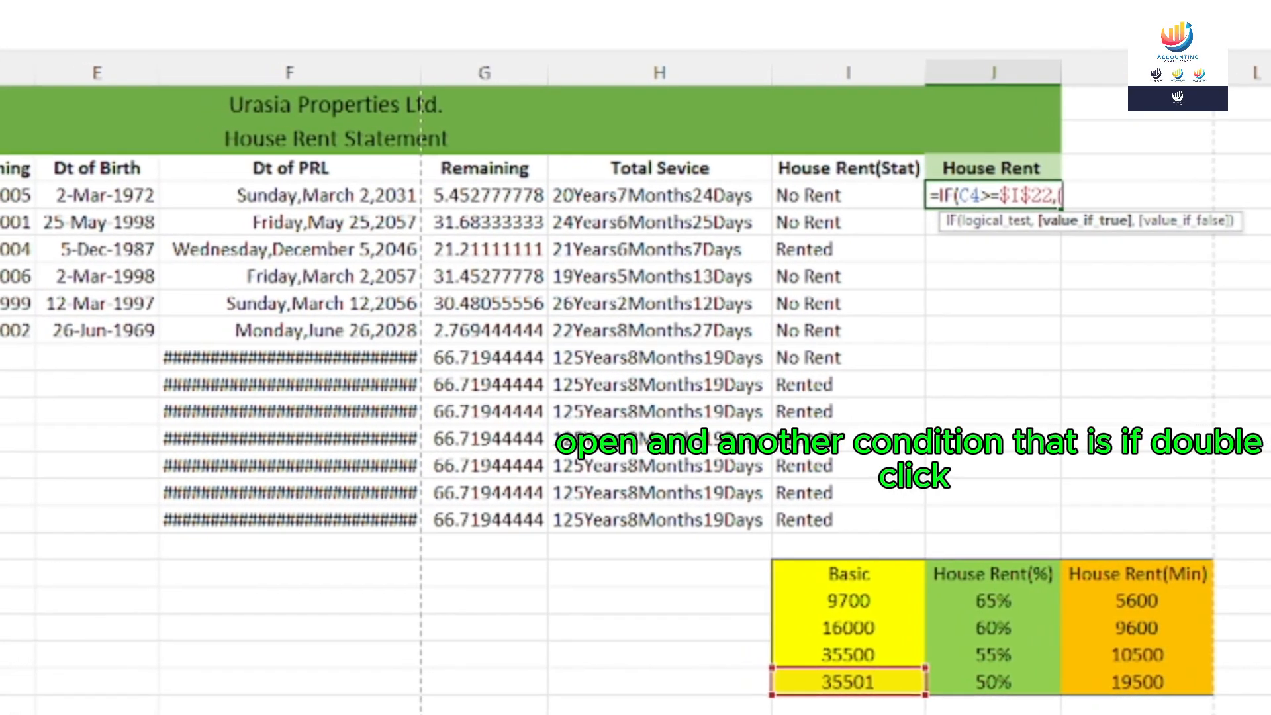
pyautogui.write('If')
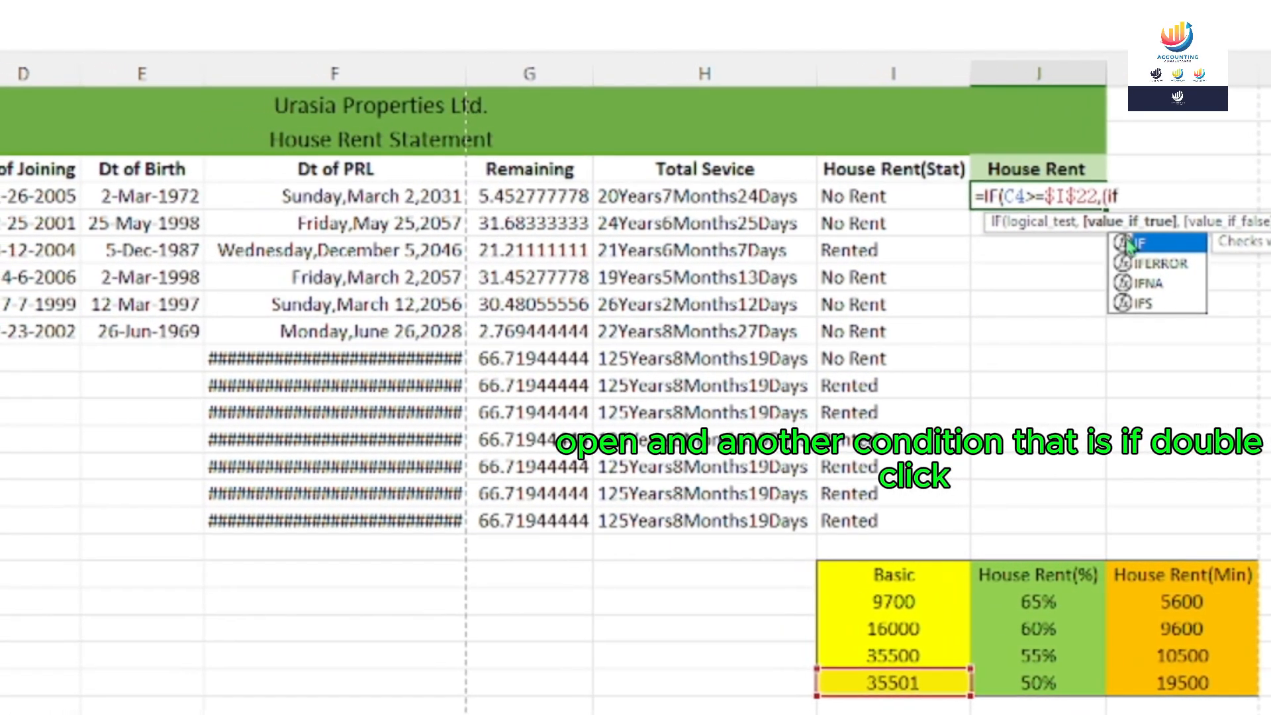
pyautogui.doubleClick(1152, 244)
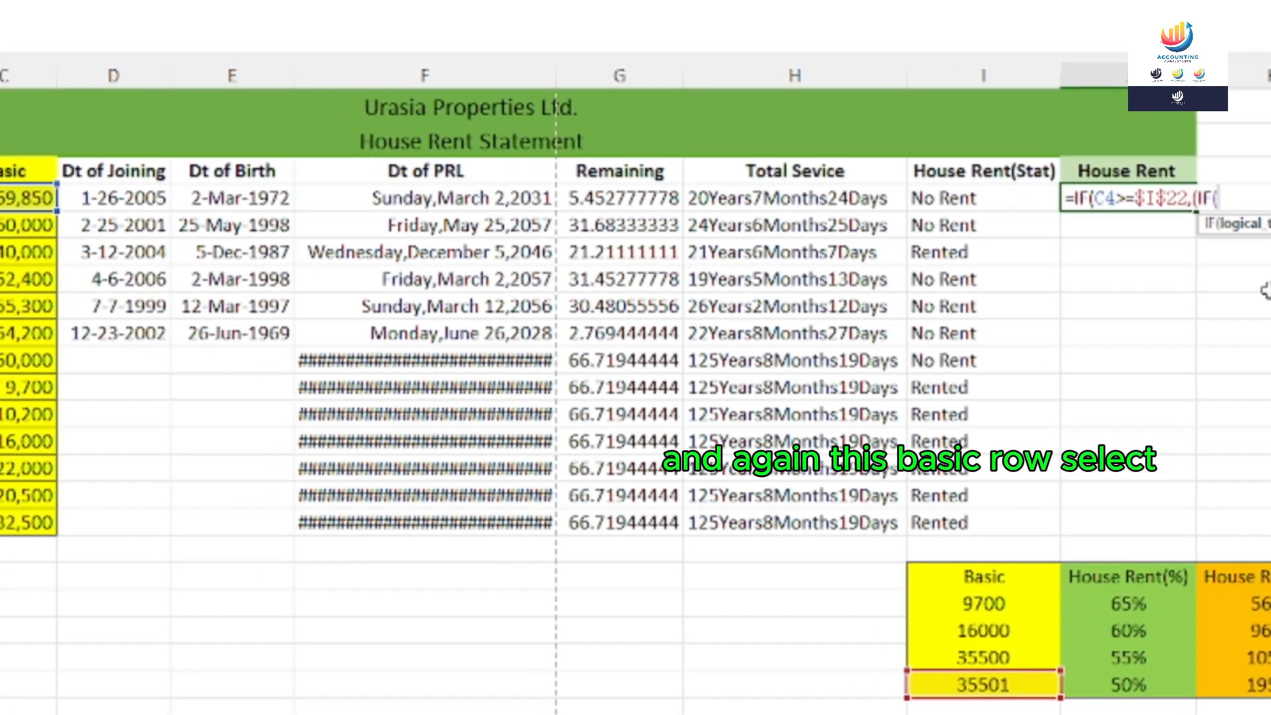
pyautogui.click(27, 199)
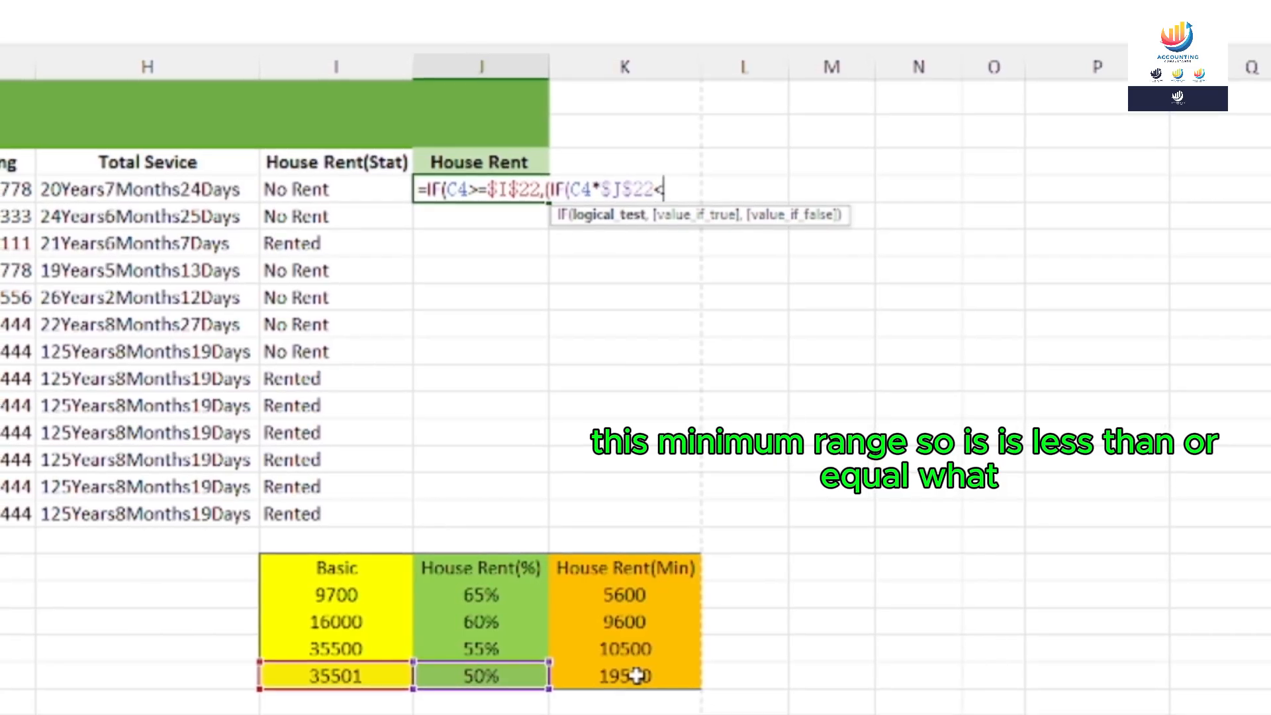
pyautogui.write('<=')
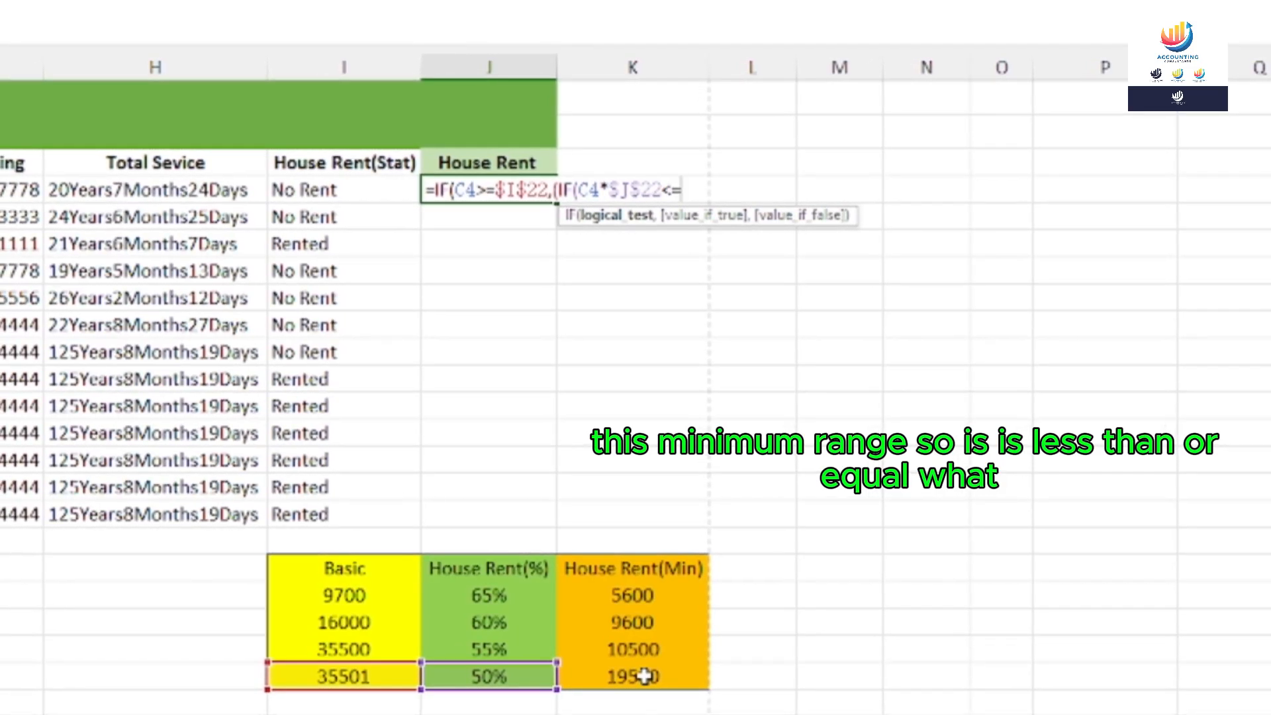
pyautogui.click(617, 676)
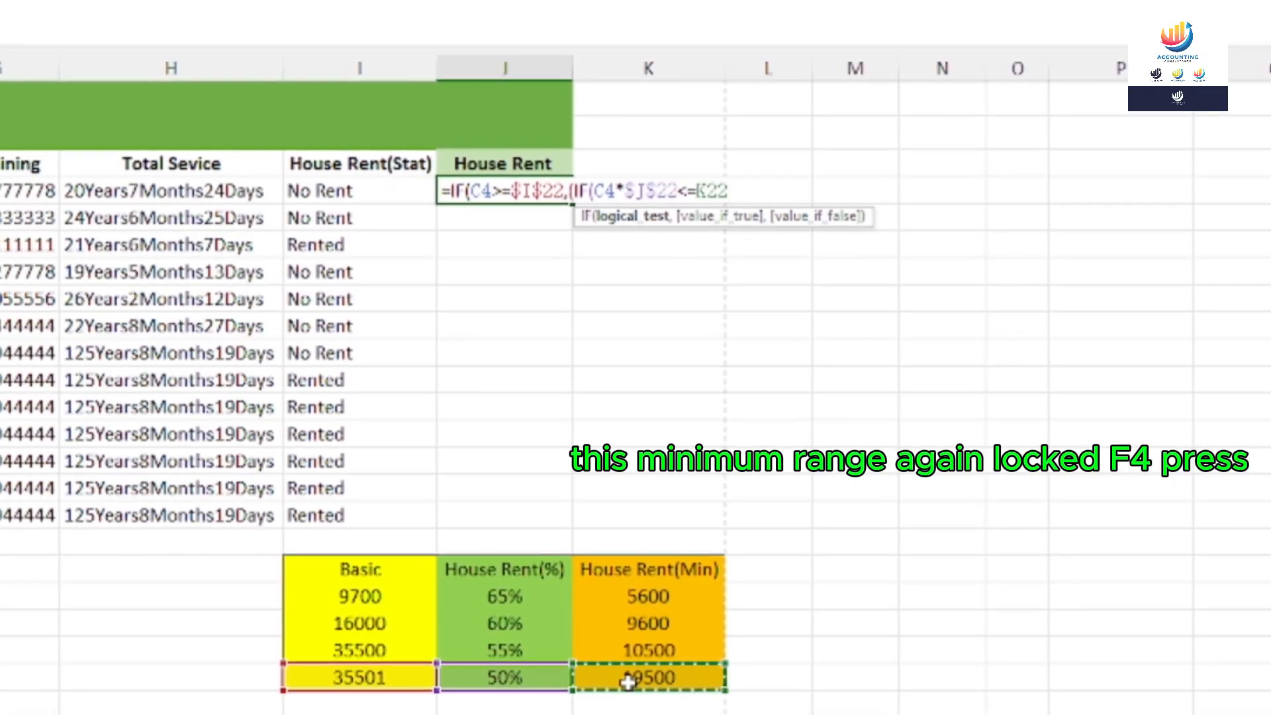
pyautogui.press('F4')
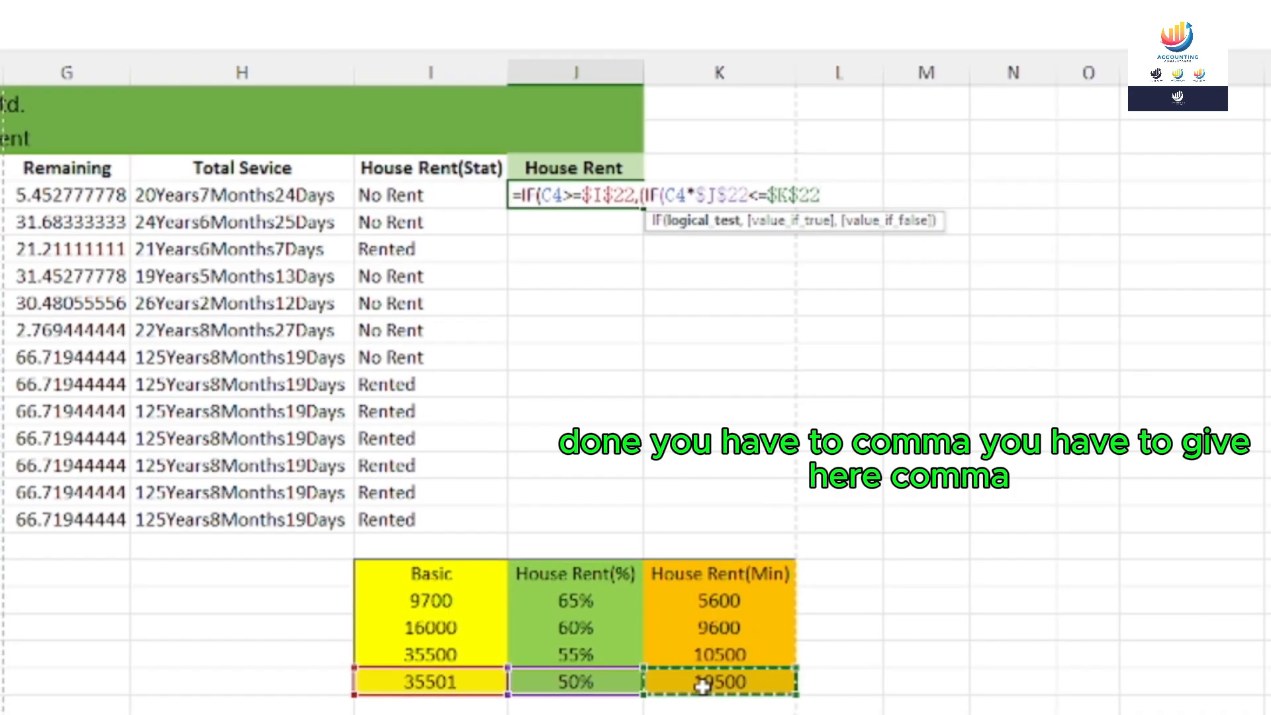
pyautogui.write(',')
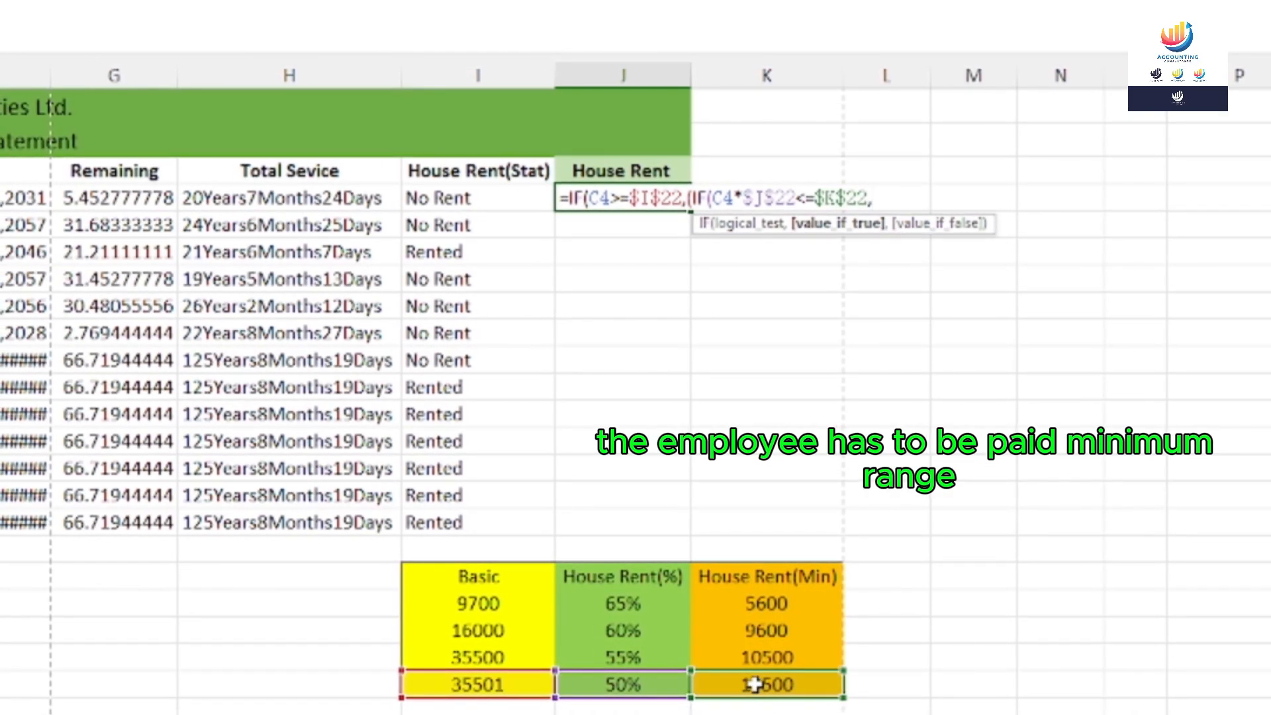
pyautogui.click(758, 686)
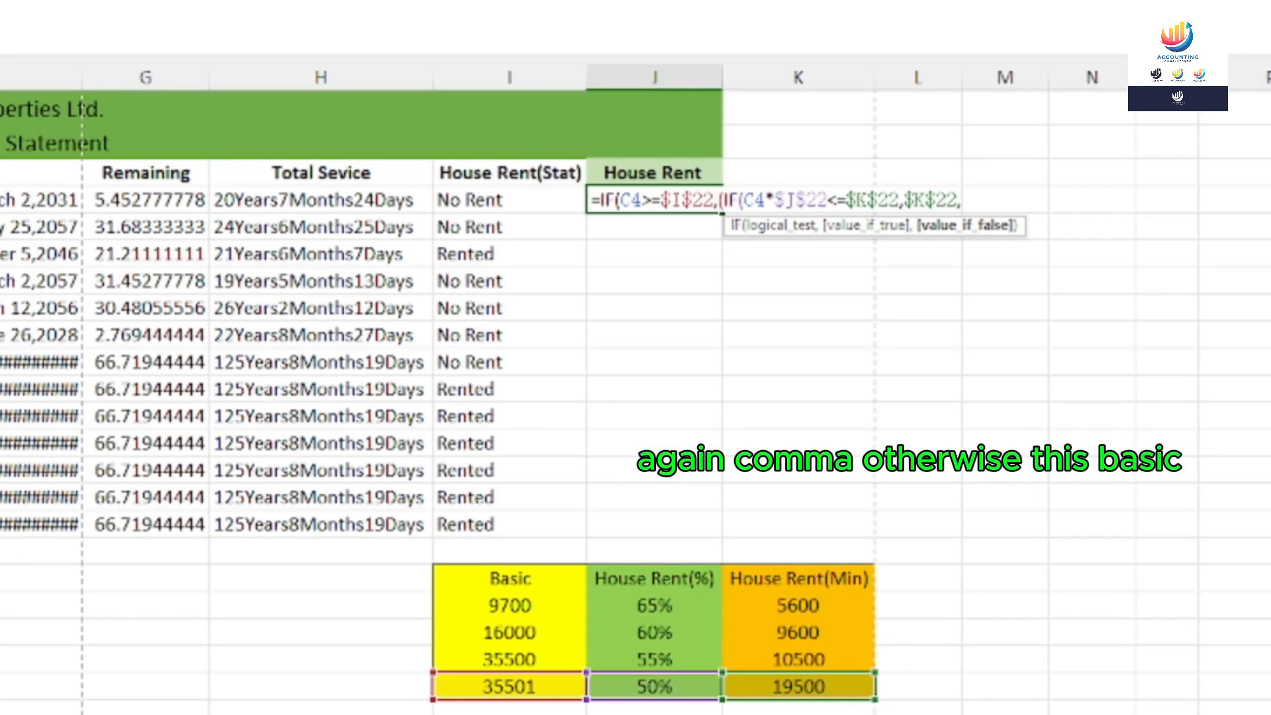
pyautogui.write('C4')
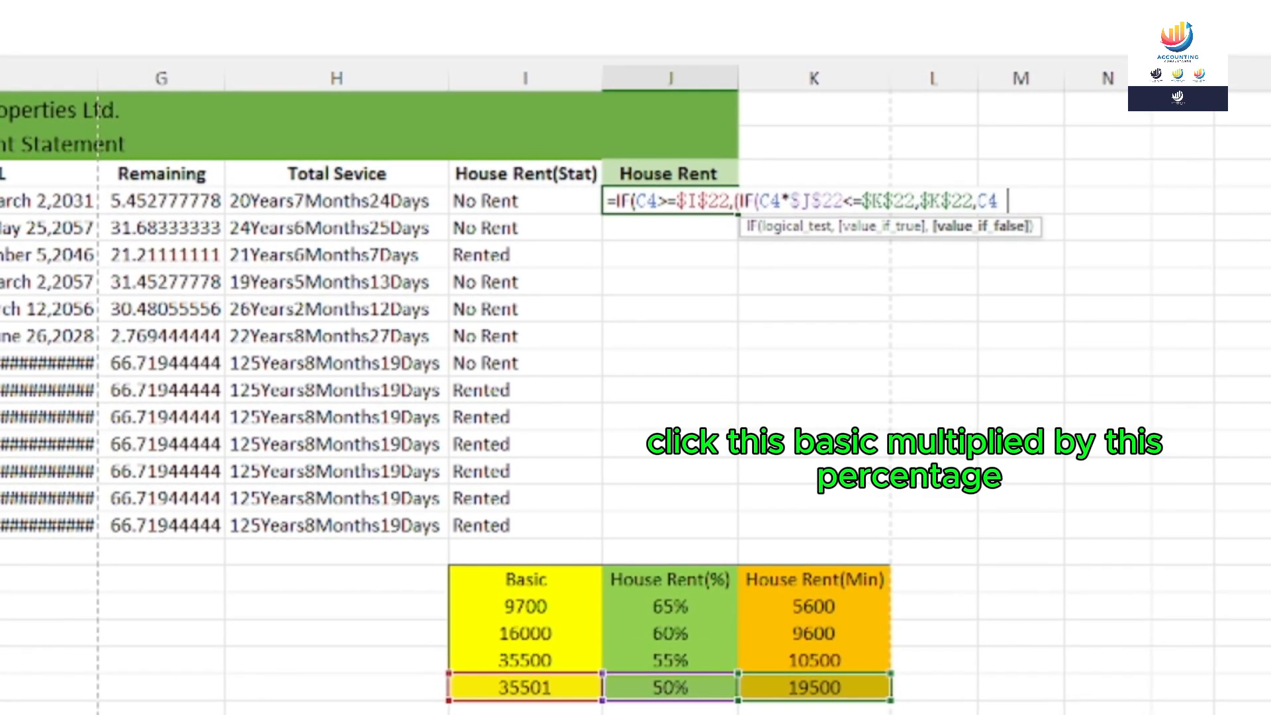
pyautogui.write('*')
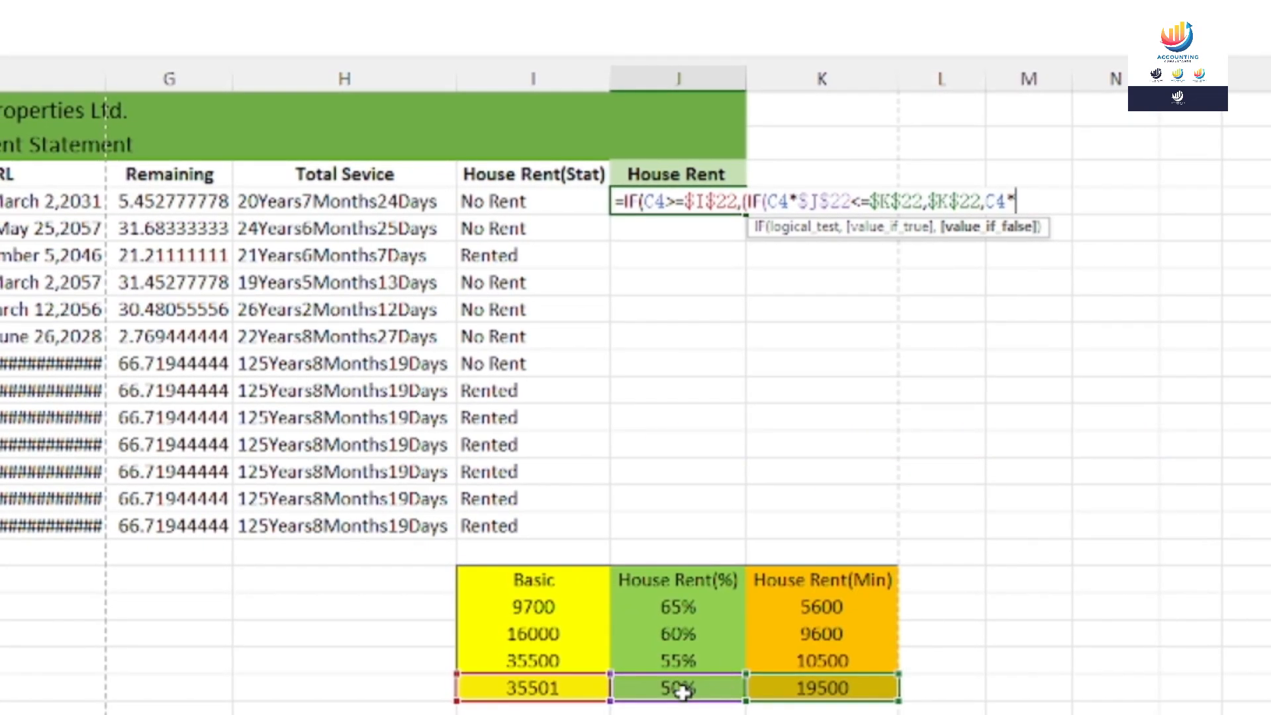
# Append the 50% rate as absolute $J$22 so the false result is C4*$J$22
pyautogui.click(678, 690)
pyautogui.press('F4')
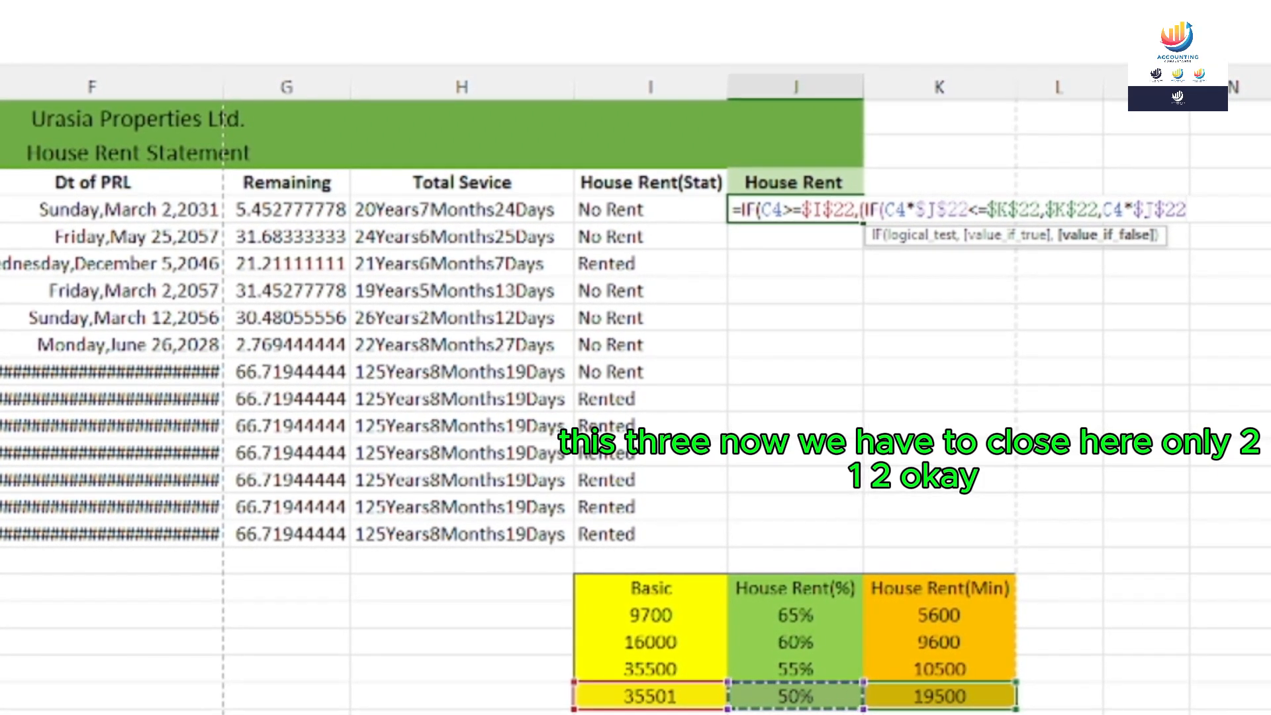
# Close the first tier with )) and start a second IF testing C4>=$I$21 (35500)
pyautogui.write('))')
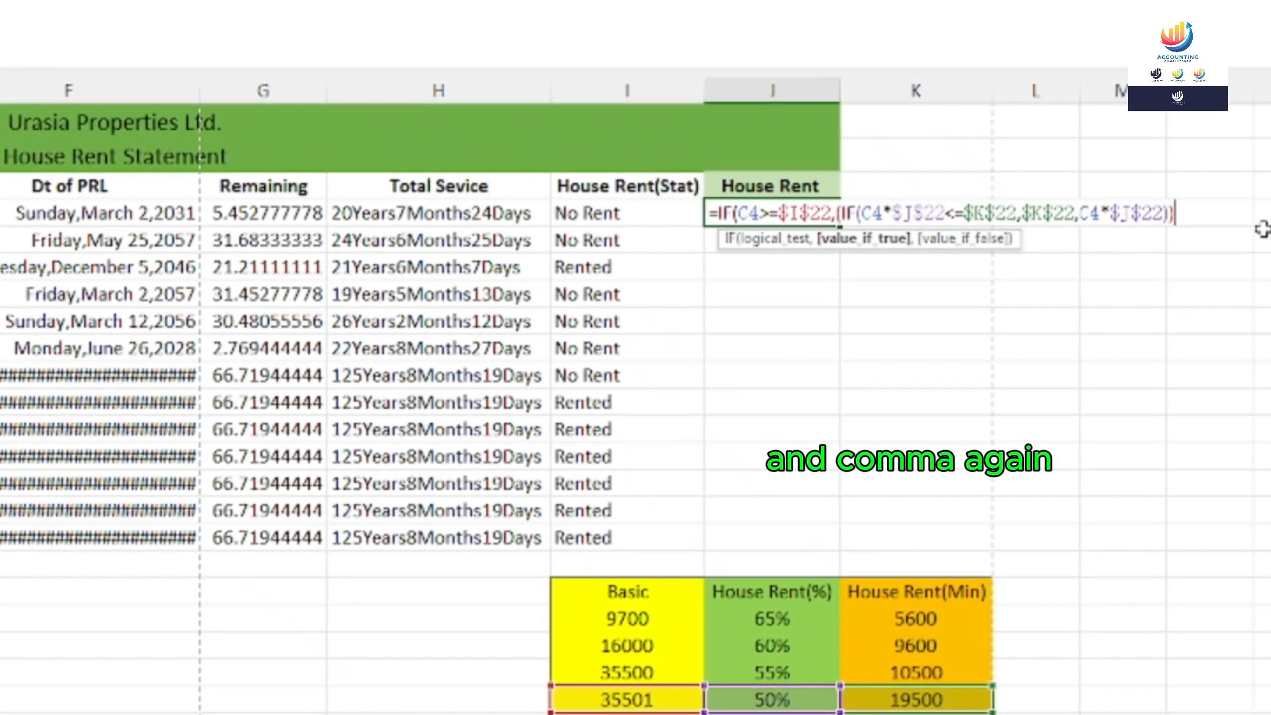
pyautogui.write(',')
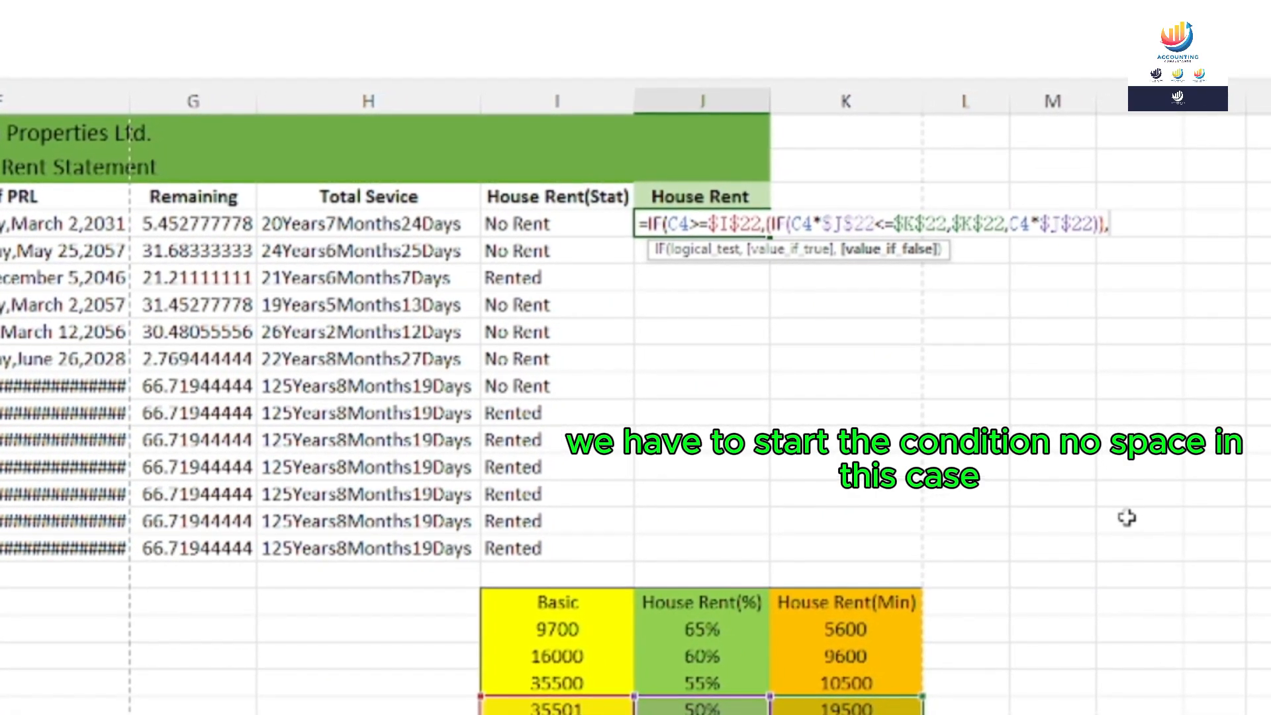
pyautogui.write('IF')
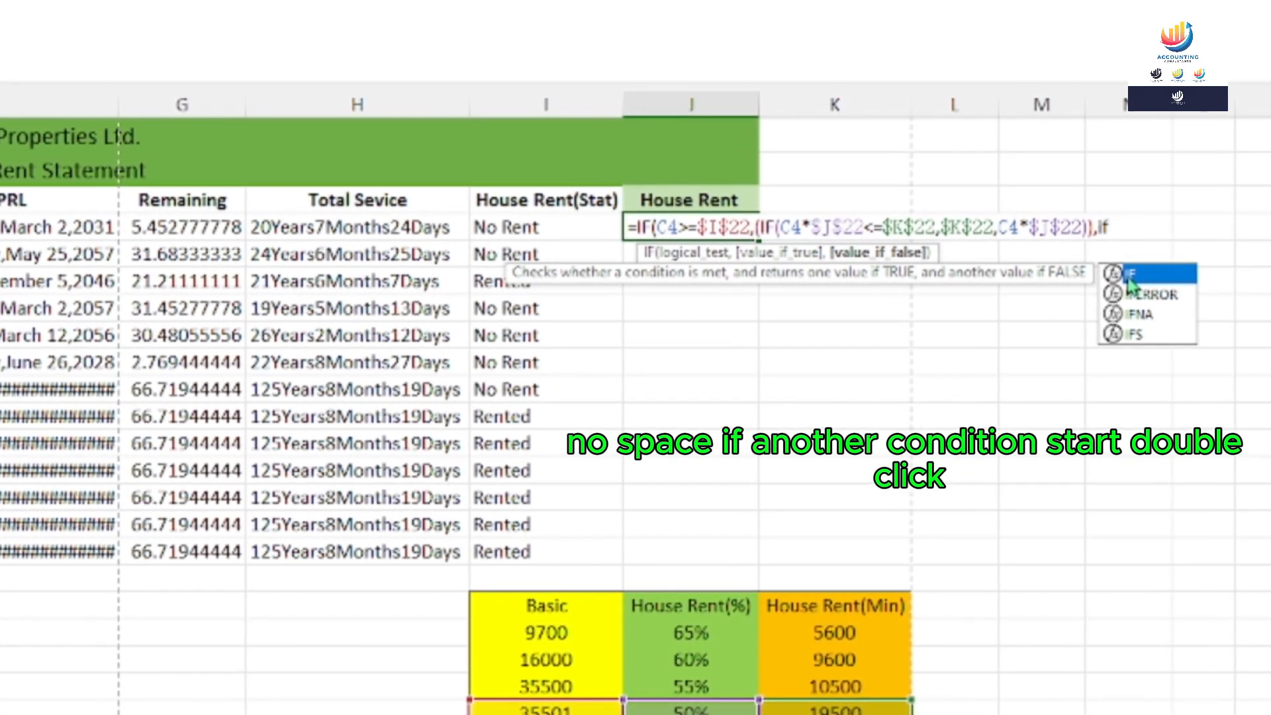
pyautogui.doubleClick(1152, 272)
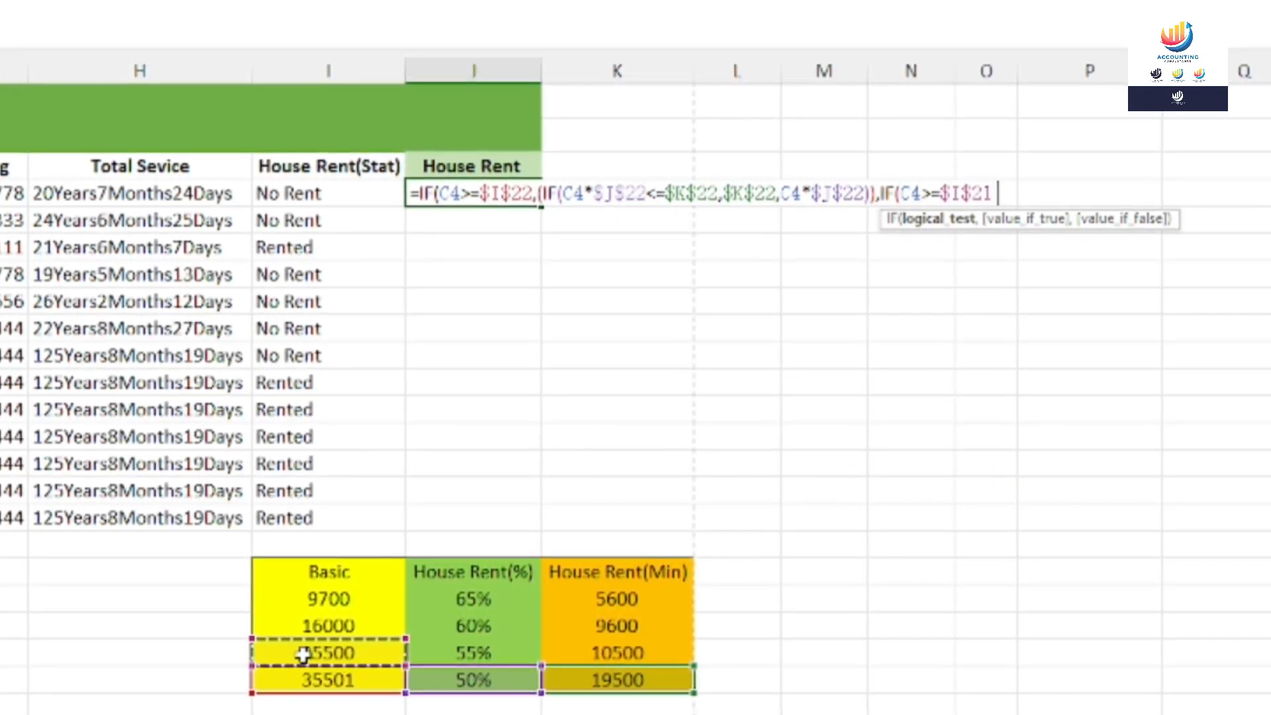
pyautogui.write(',')
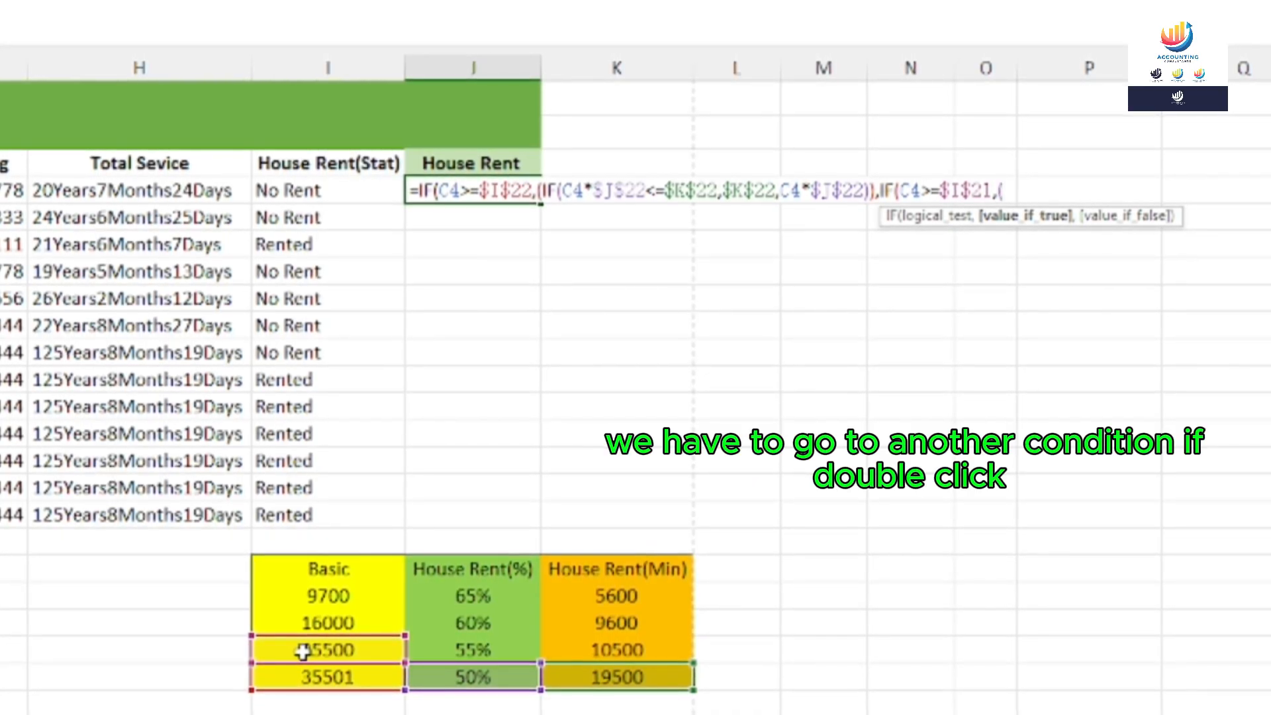
pyautogui.write('(')
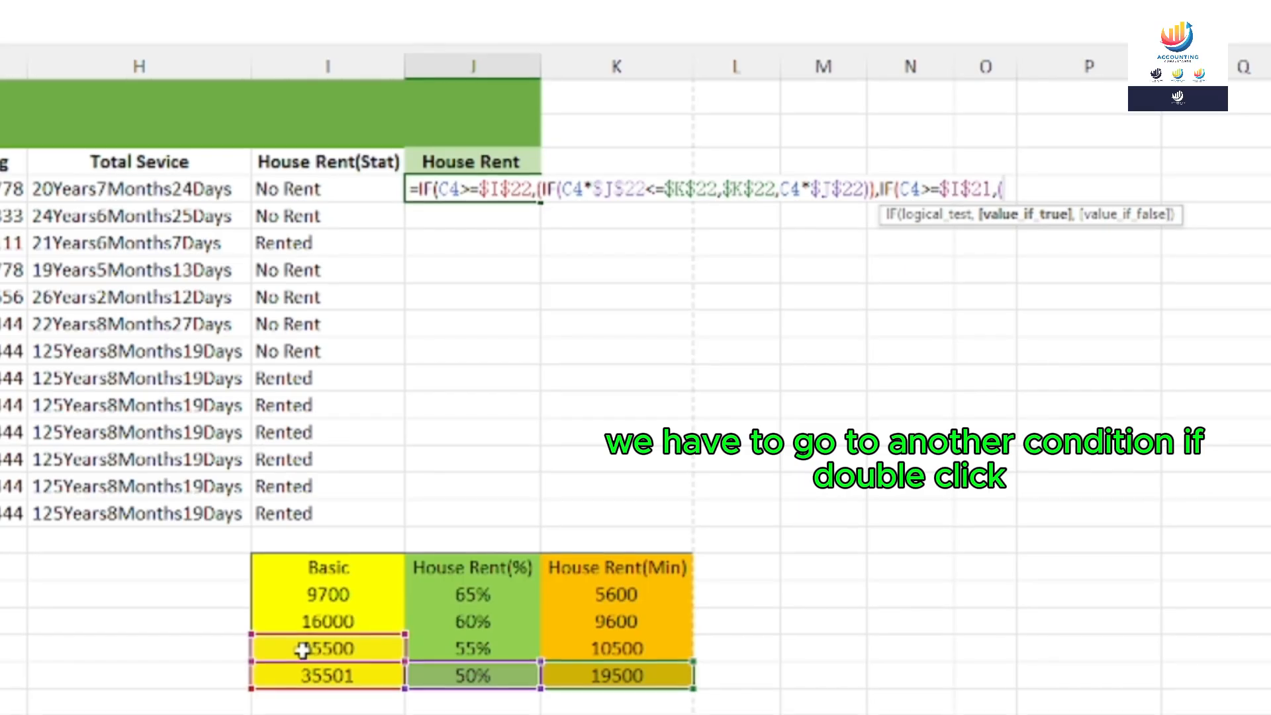
pyautogui.write('If')
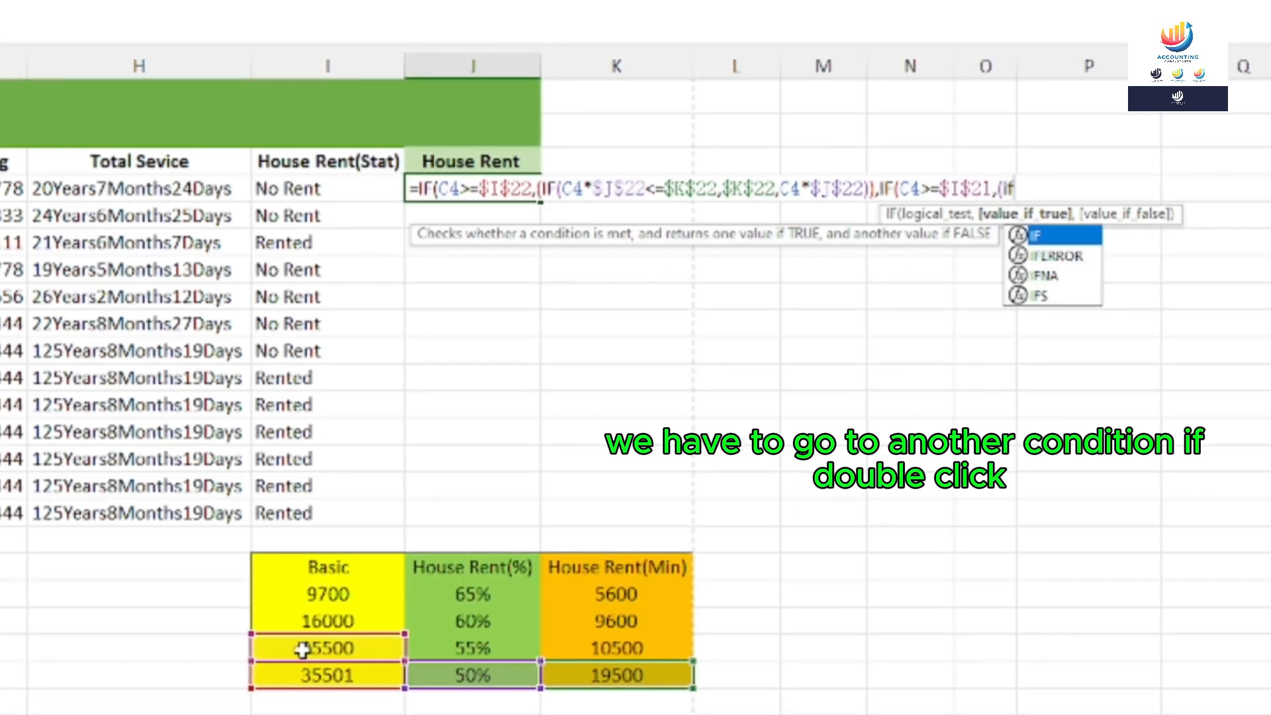
# Nest an IF comparing C4 times the locked 55% rate $J$21
pyautogui.doubleClick(1037, 235)
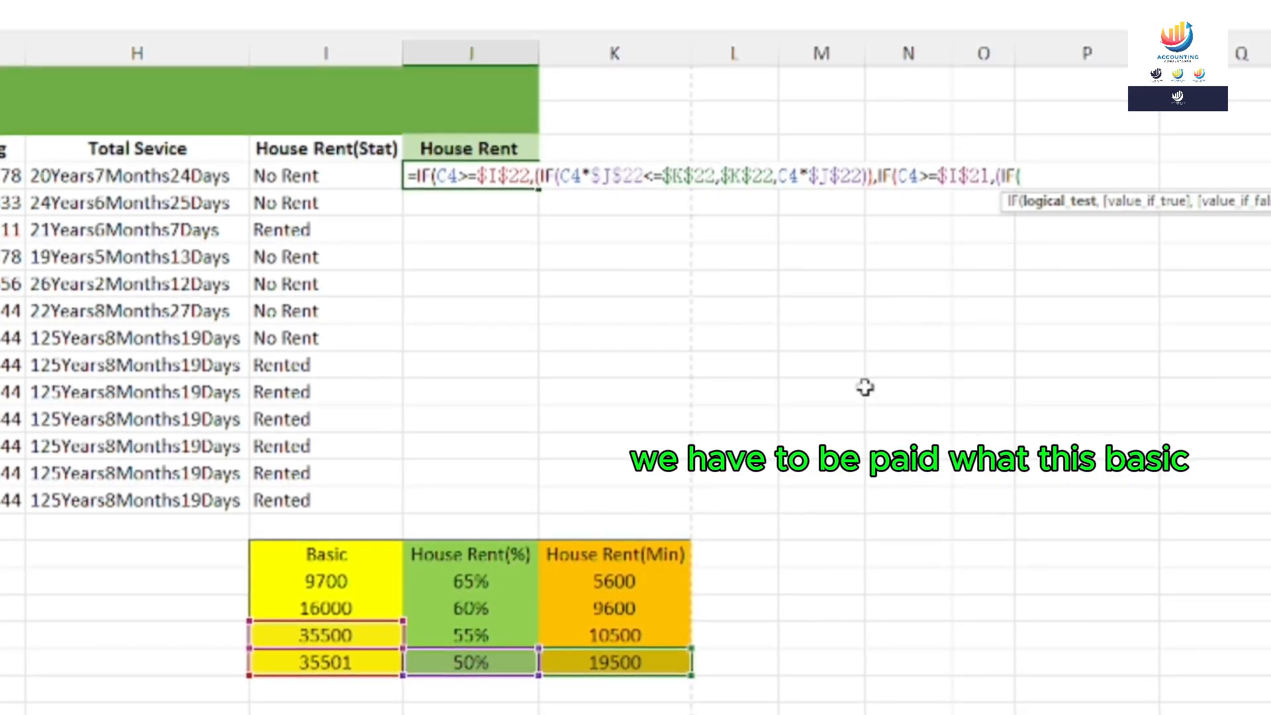
pyautogui.write('C4')
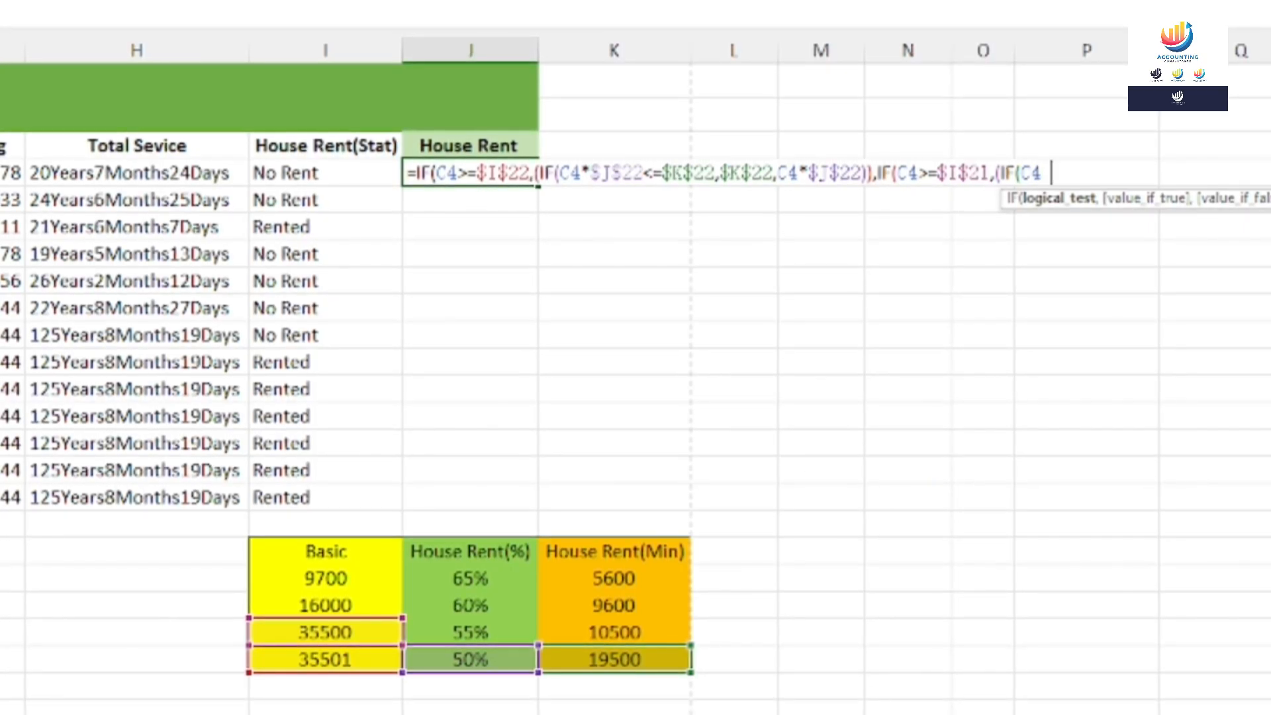
pyautogui.write('*')
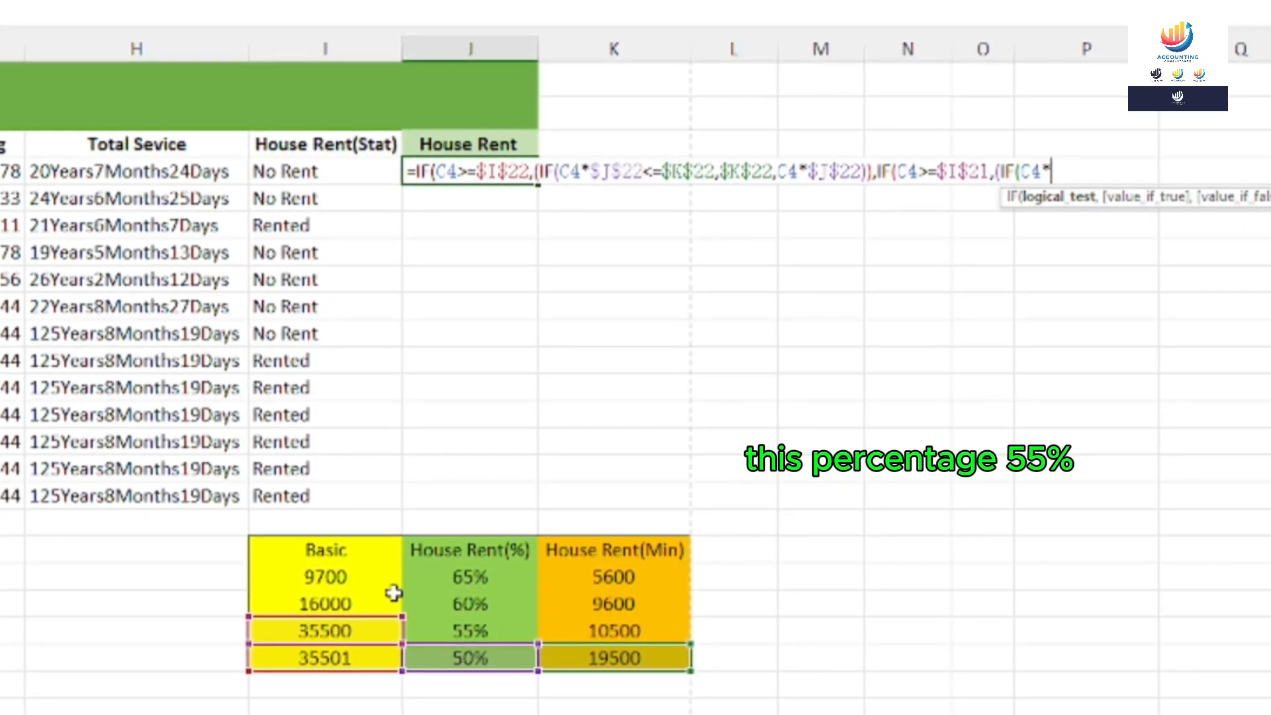
pyautogui.click(454, 631)
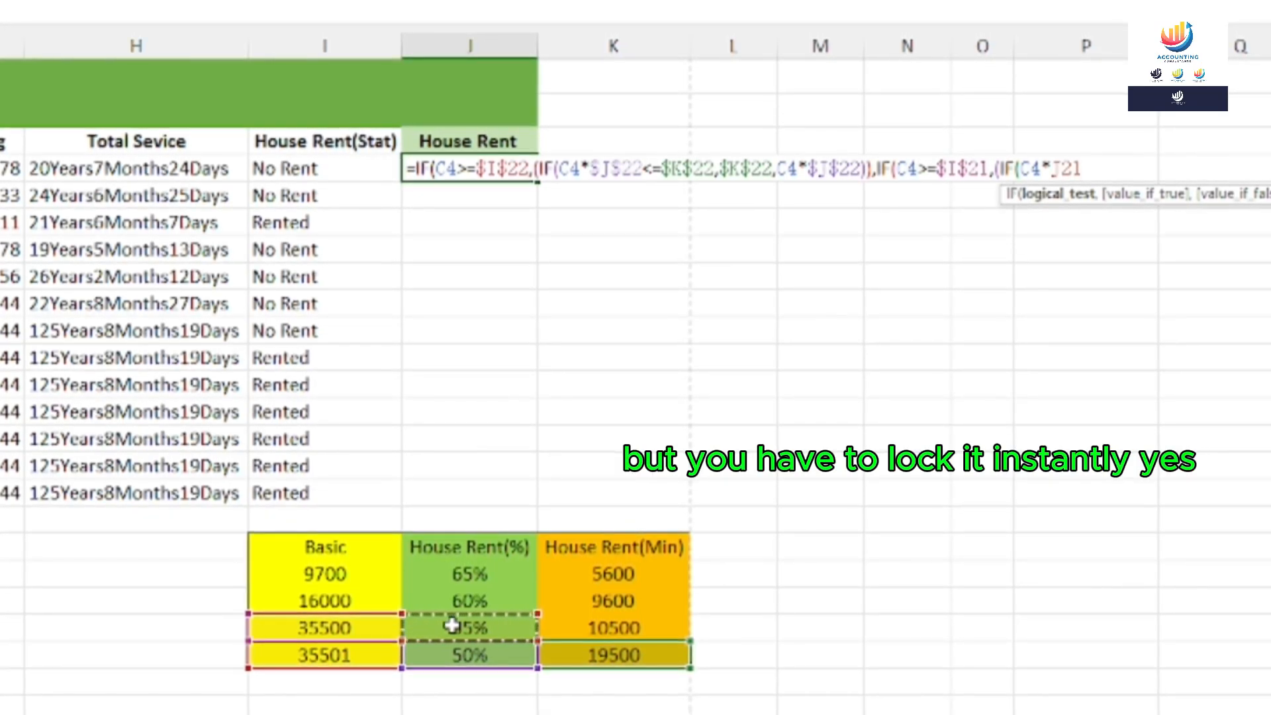
pyautogui.press('F4')
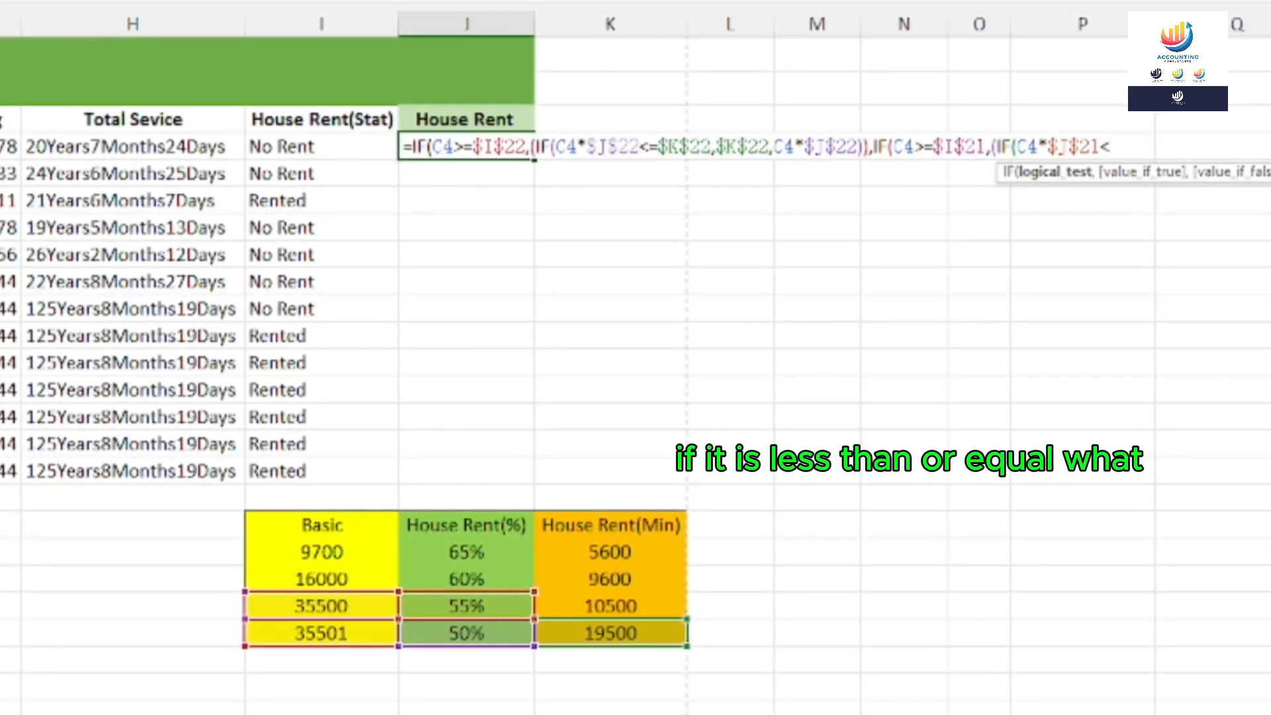
# Finish the 55% tier as <=$K$21,$K$21,C4*$J$21, returning the 10500 minimum or basic at 55%
pyautogui.write('=')
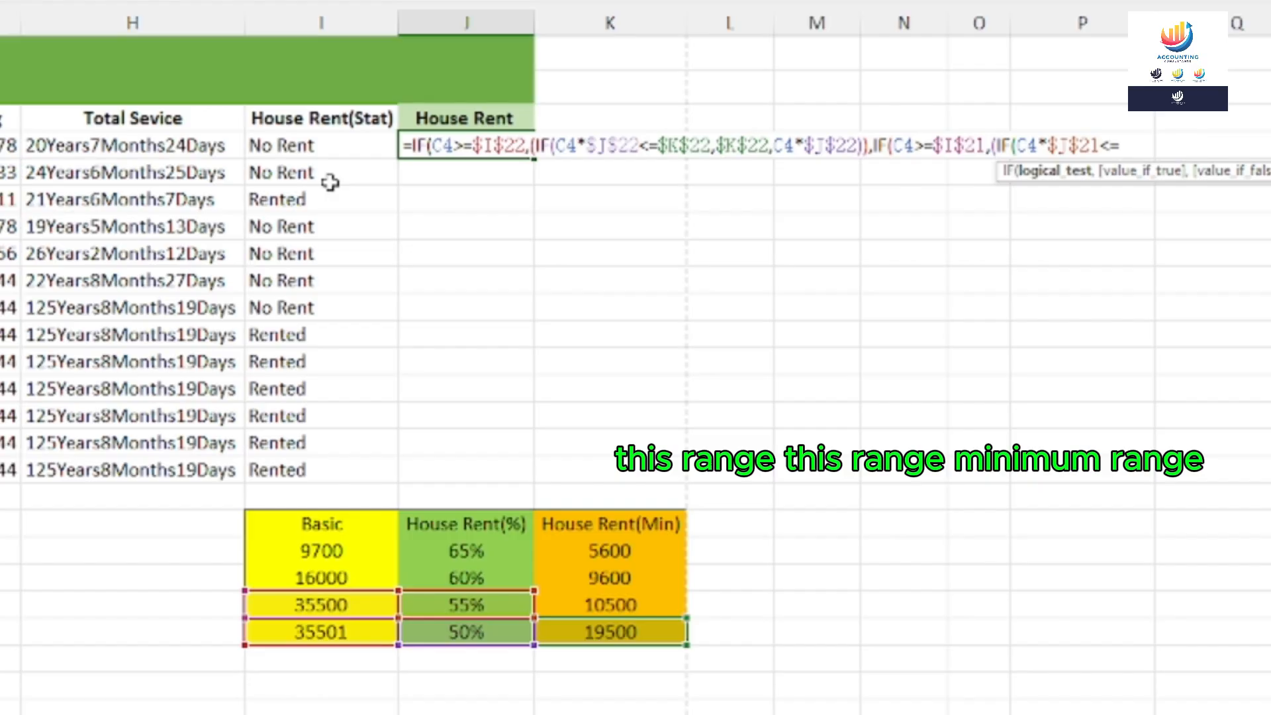
pyautogui.click(599, 605)
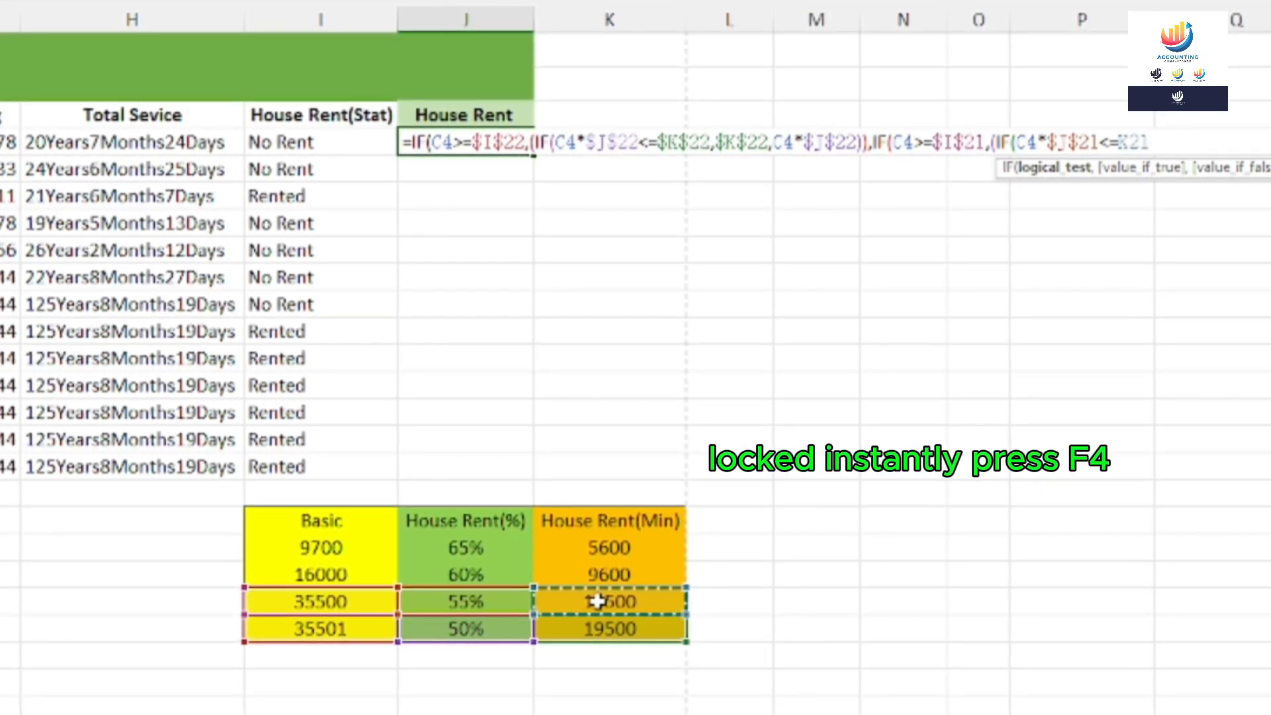
pyautogui.press('F4')
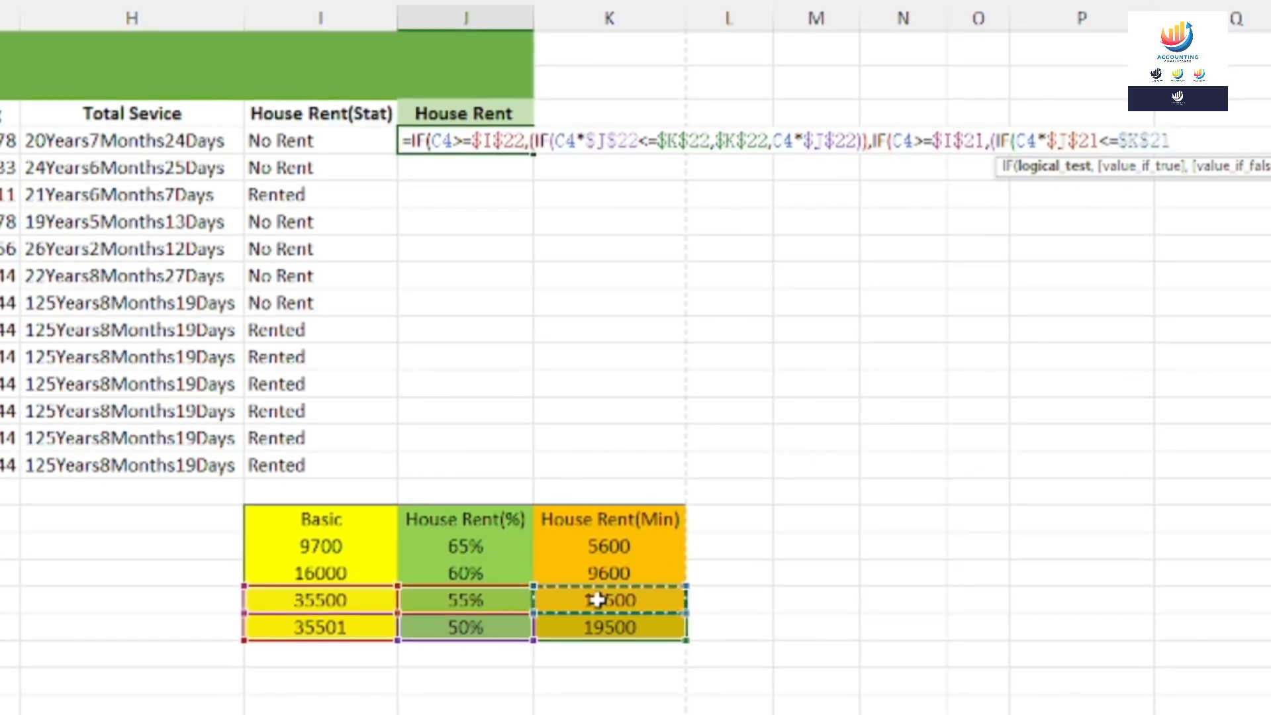
pyautogui.write(',')
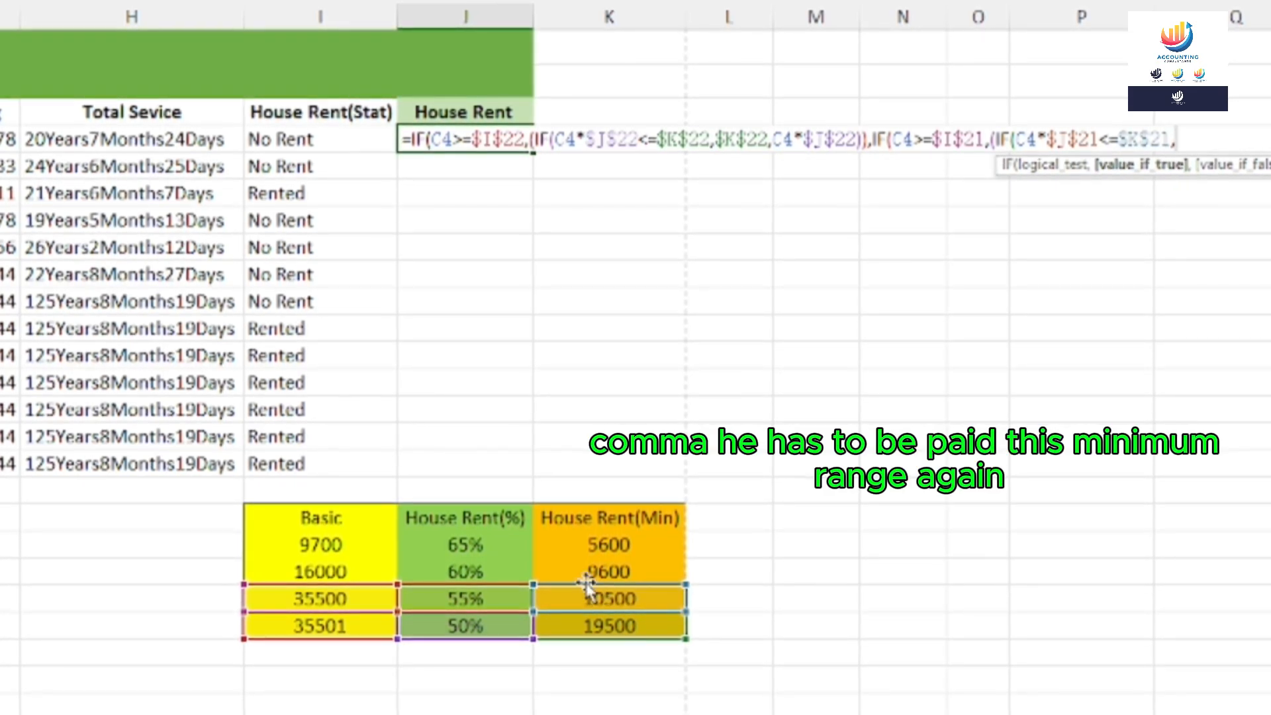
pyautogui.click(581, 596)
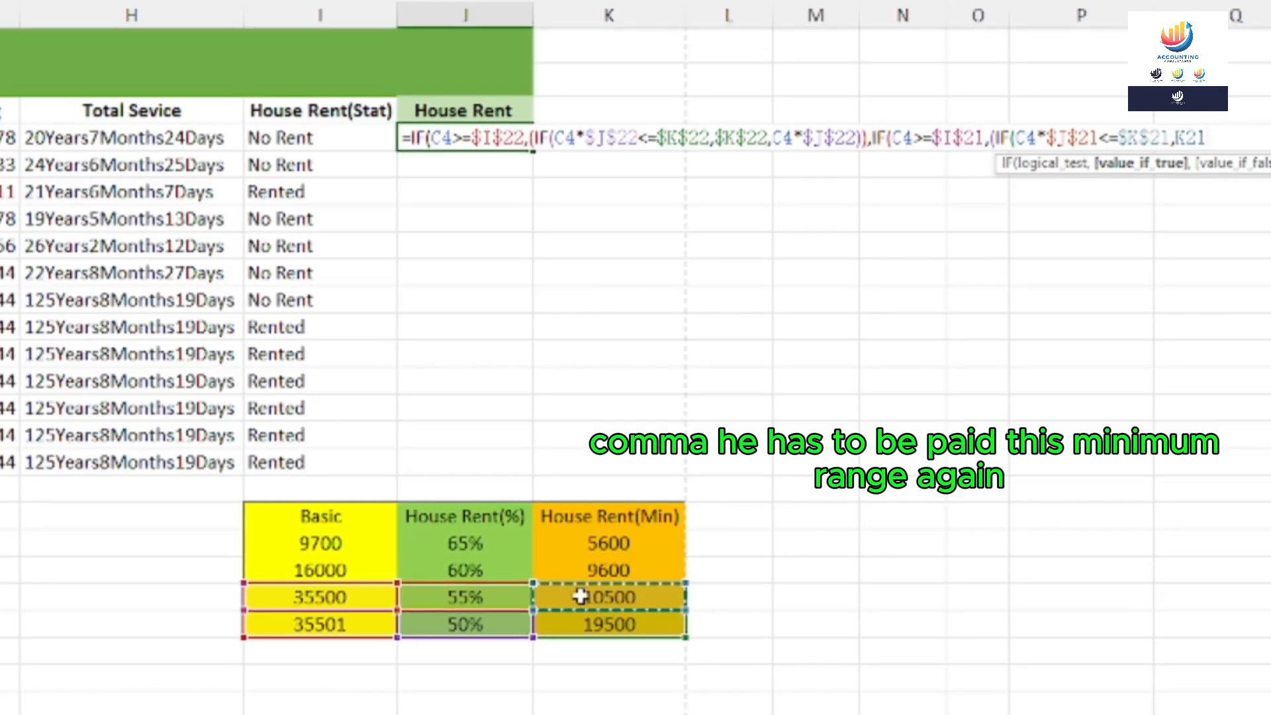
pyautogui.press('F4')
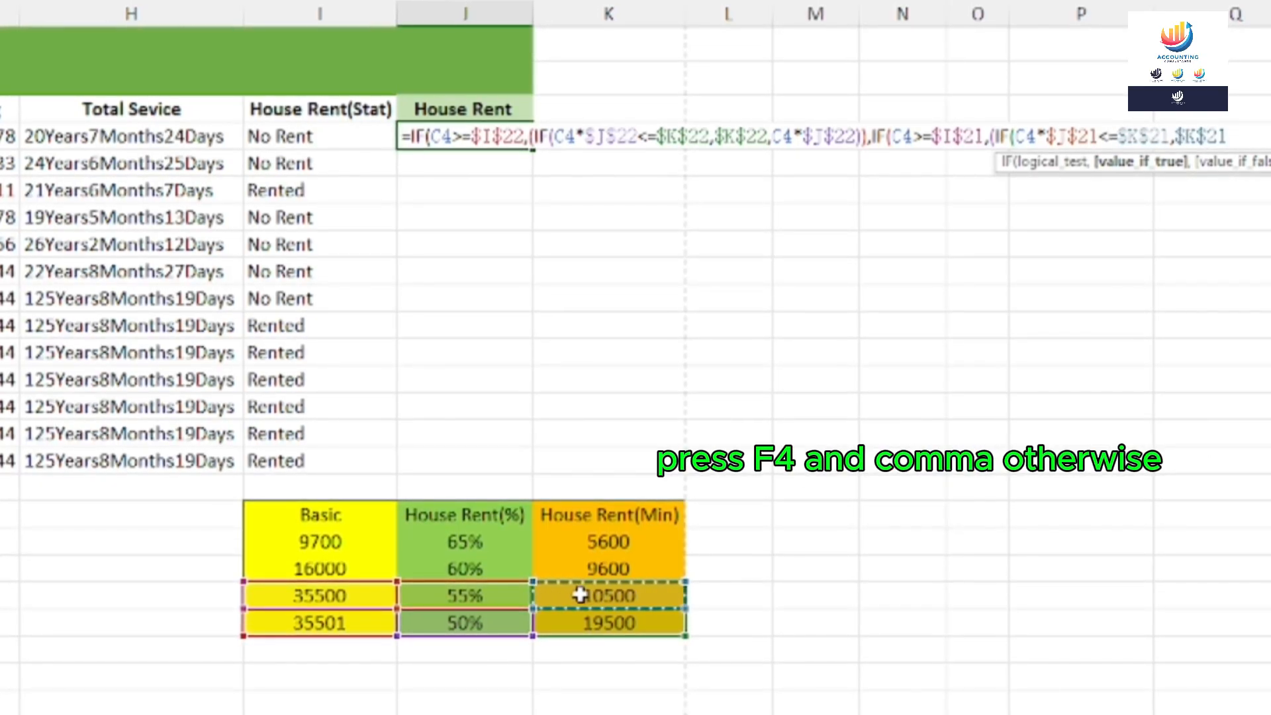
pyautogui.write(',')
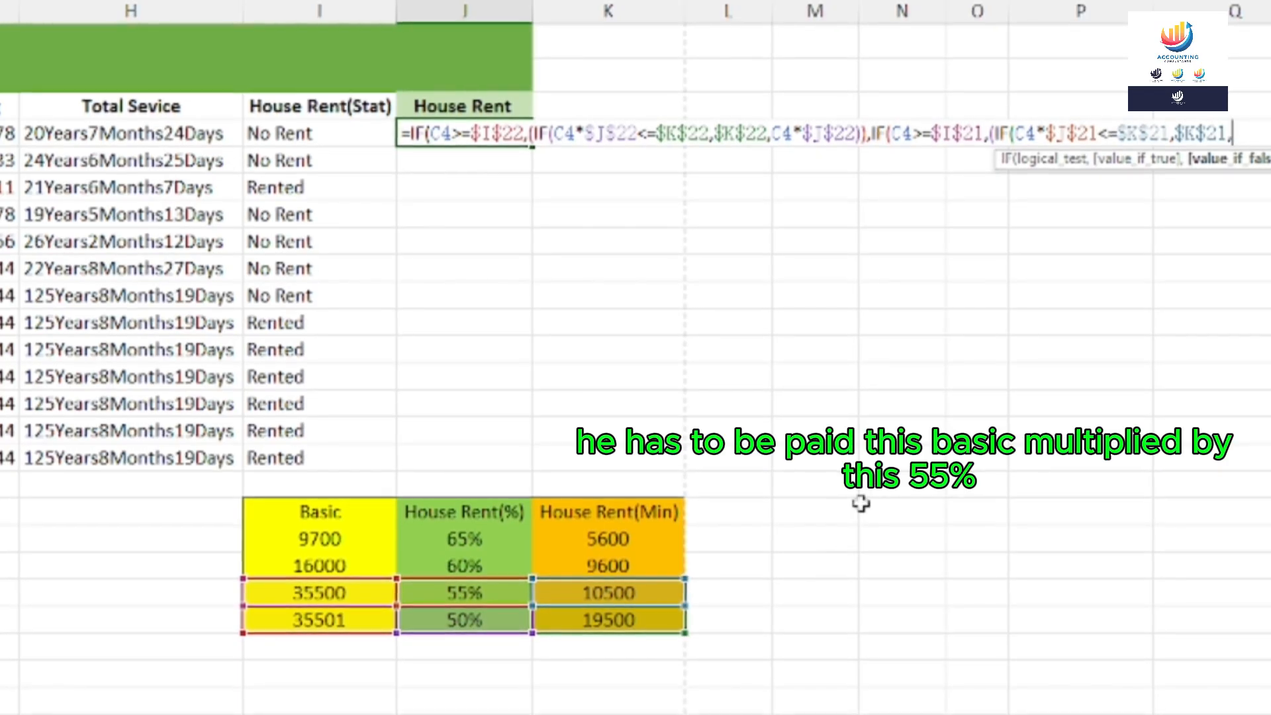
pyautogui.write('C4')
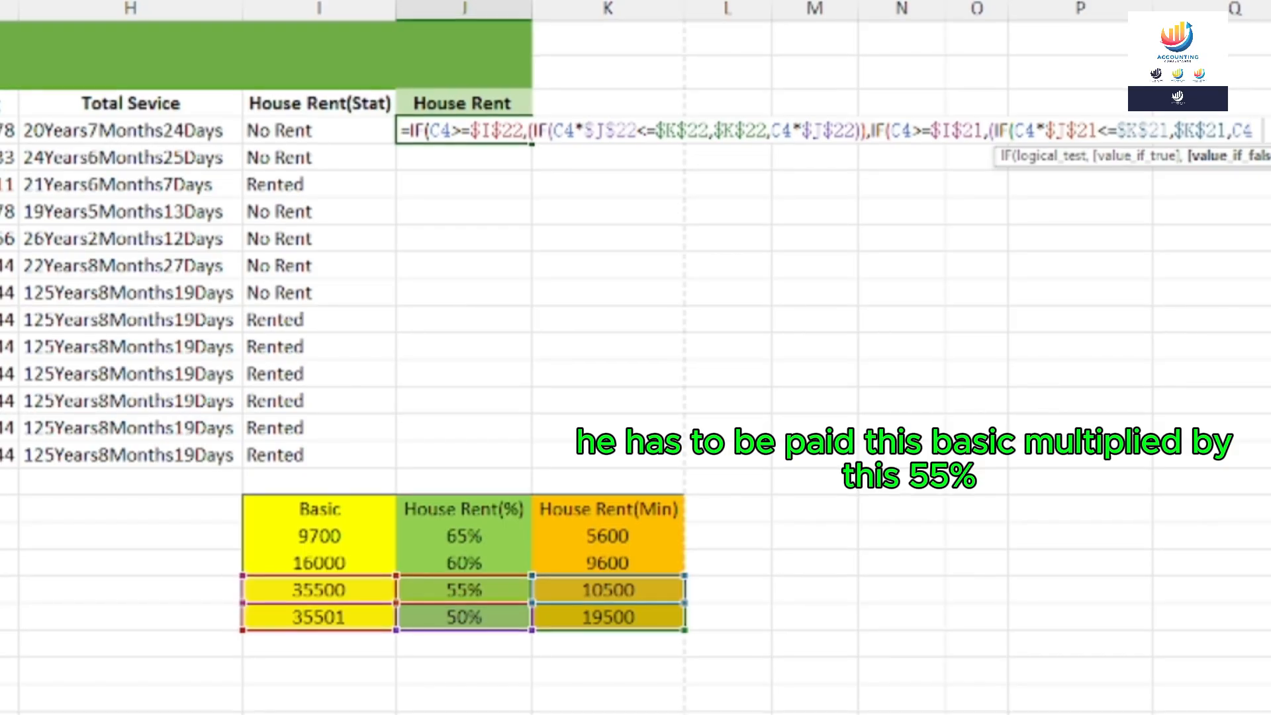
pyautogui.write('*')
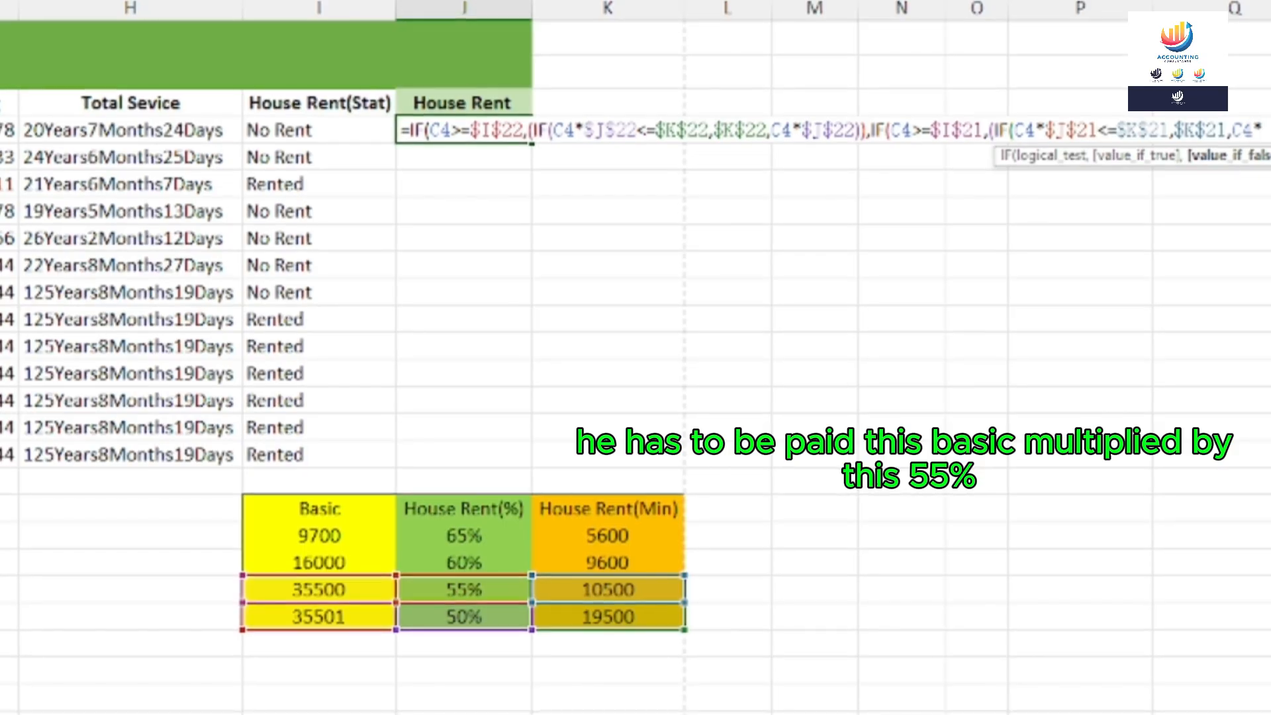
pyautogui.click(461, 592)
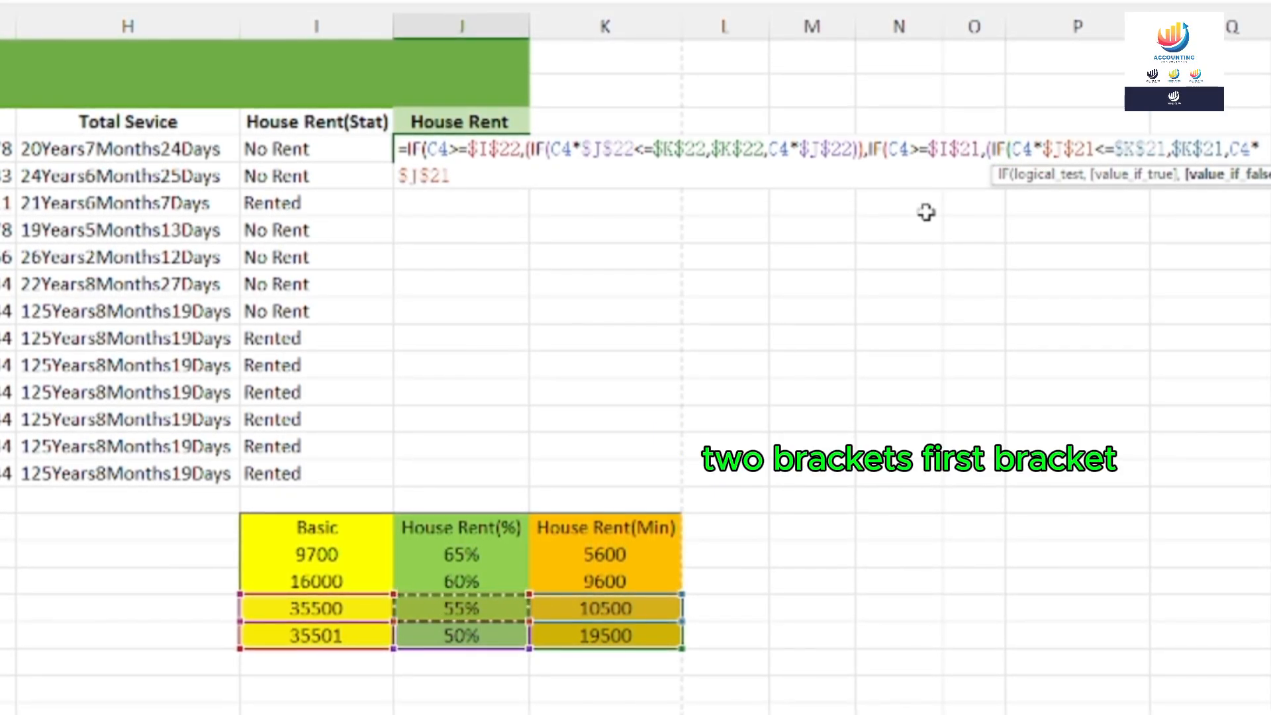
# Close the 55% tier and add a third IF testing C4>=$I$20 (16000), opening a nested IF
pyautogui.write('),')
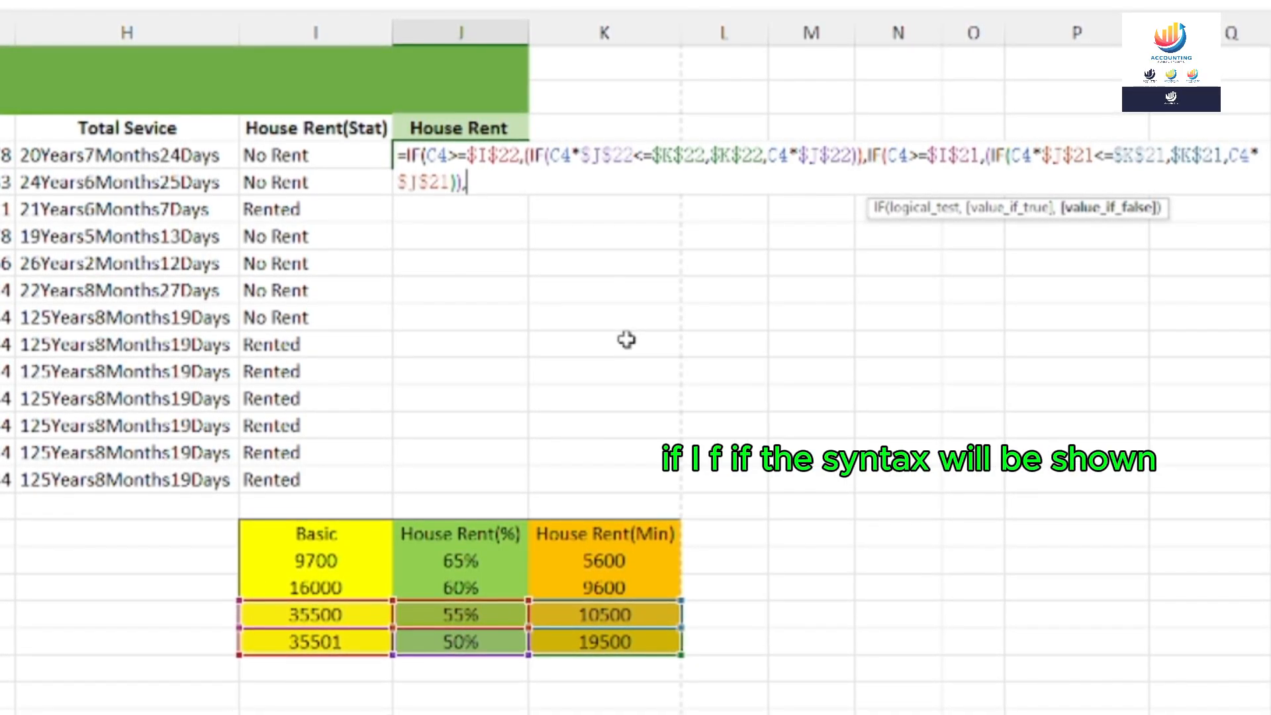
pyautogui.write('f')
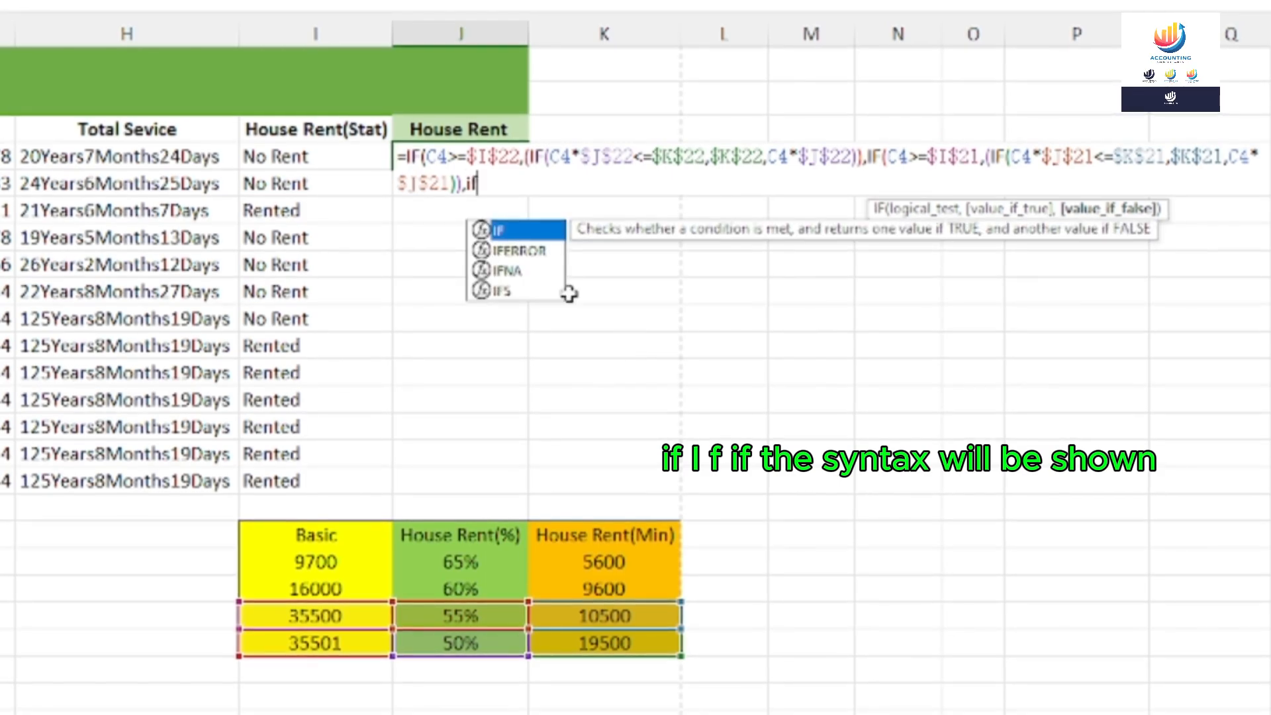
pyautogui.doubleClick(498, 232)
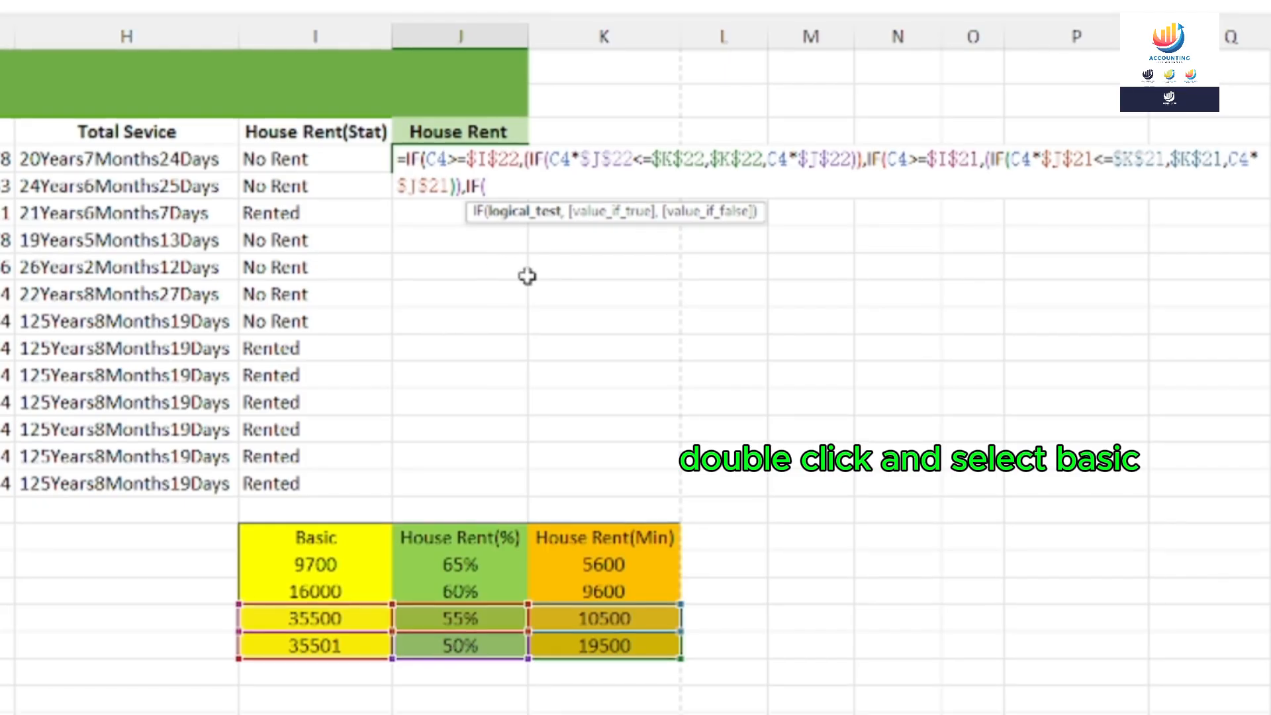
pyautogui.write('C4')
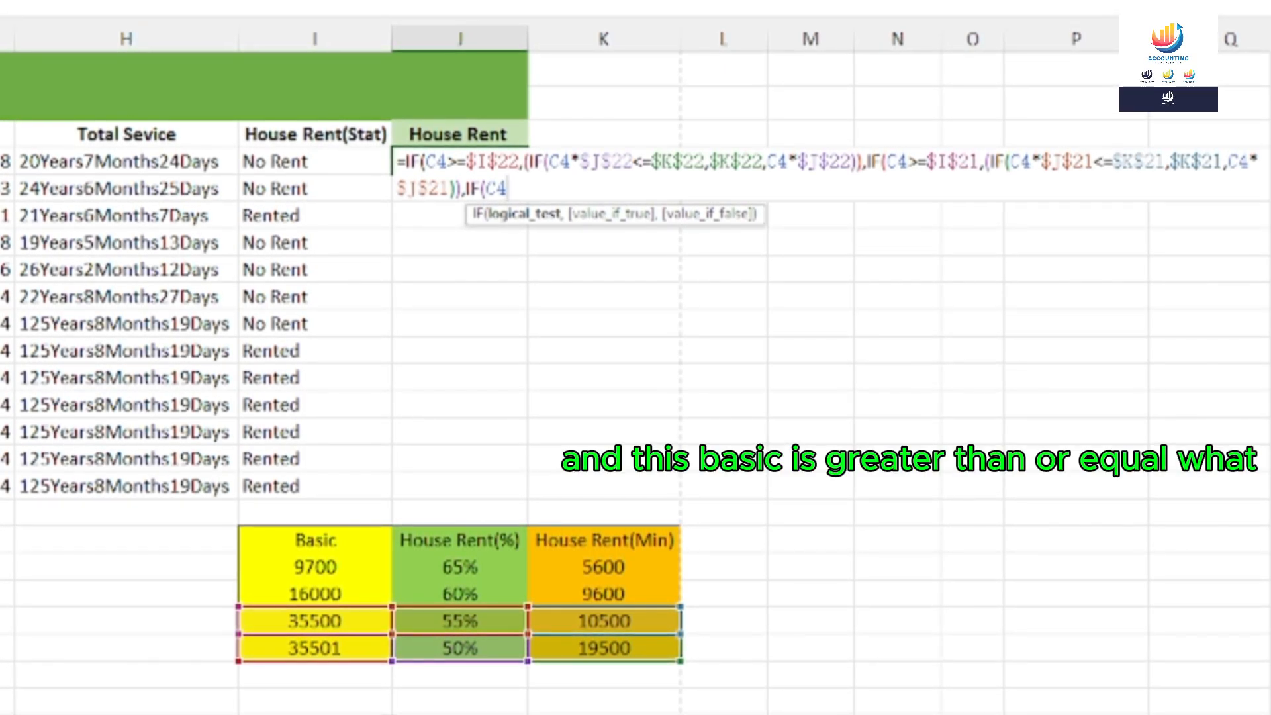
pyautogui.write('>=')
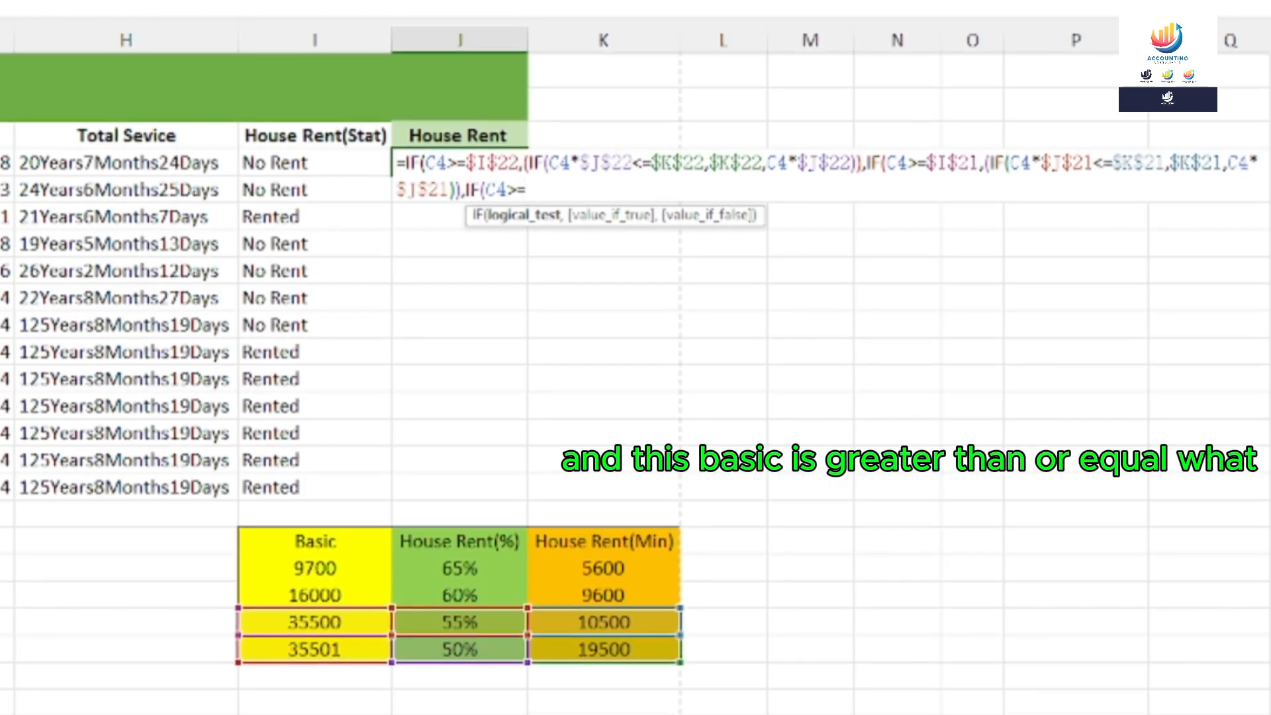
pyautogui.click(306, 597)
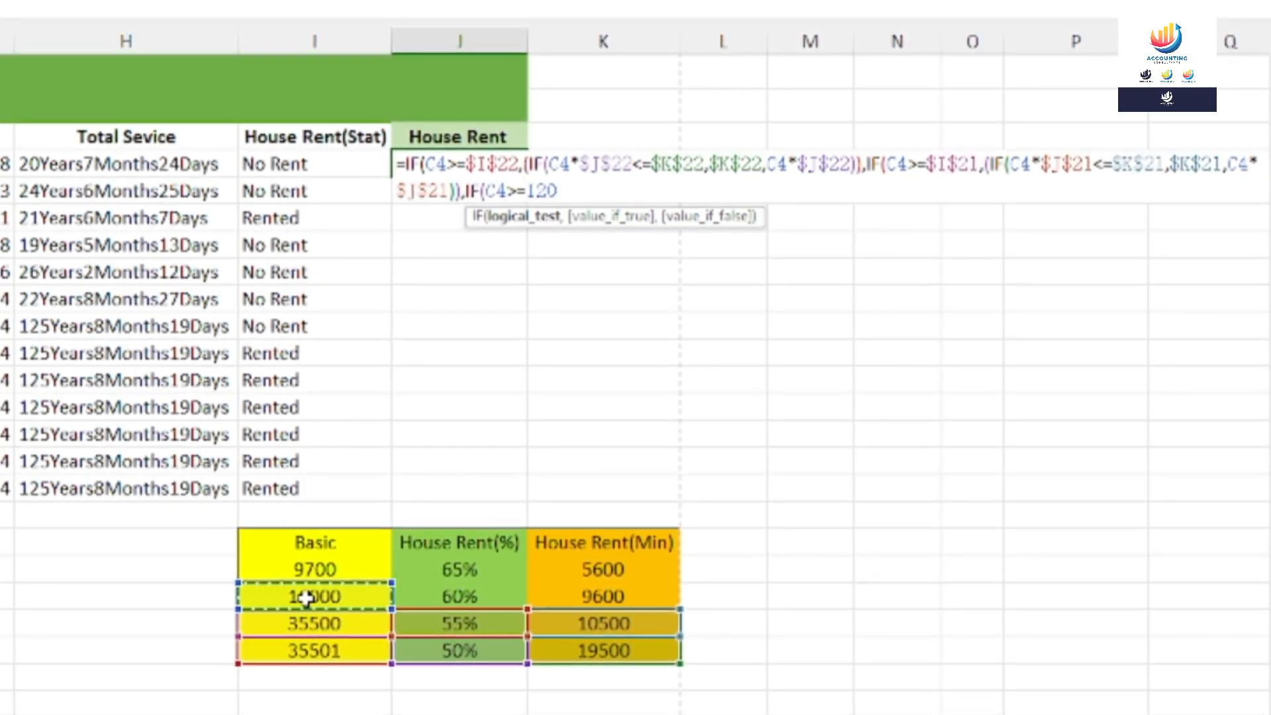
pyautogui.press('F4')
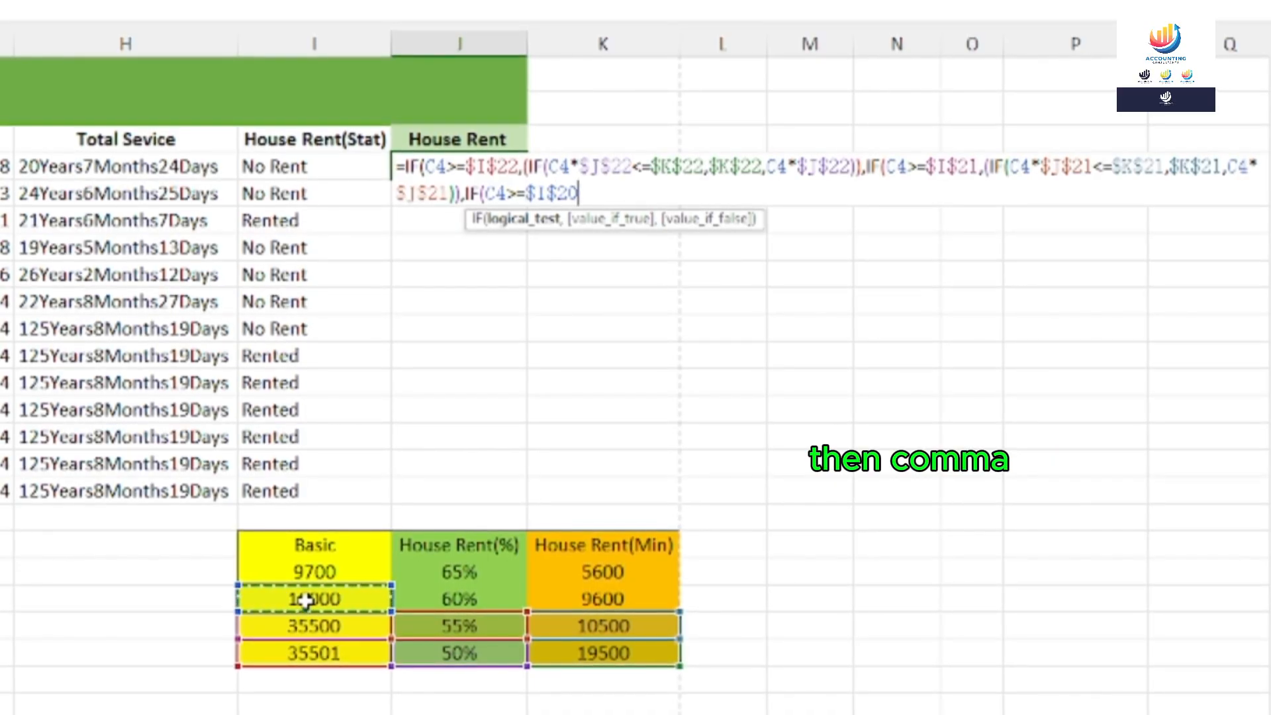
pyautogui.write(',')
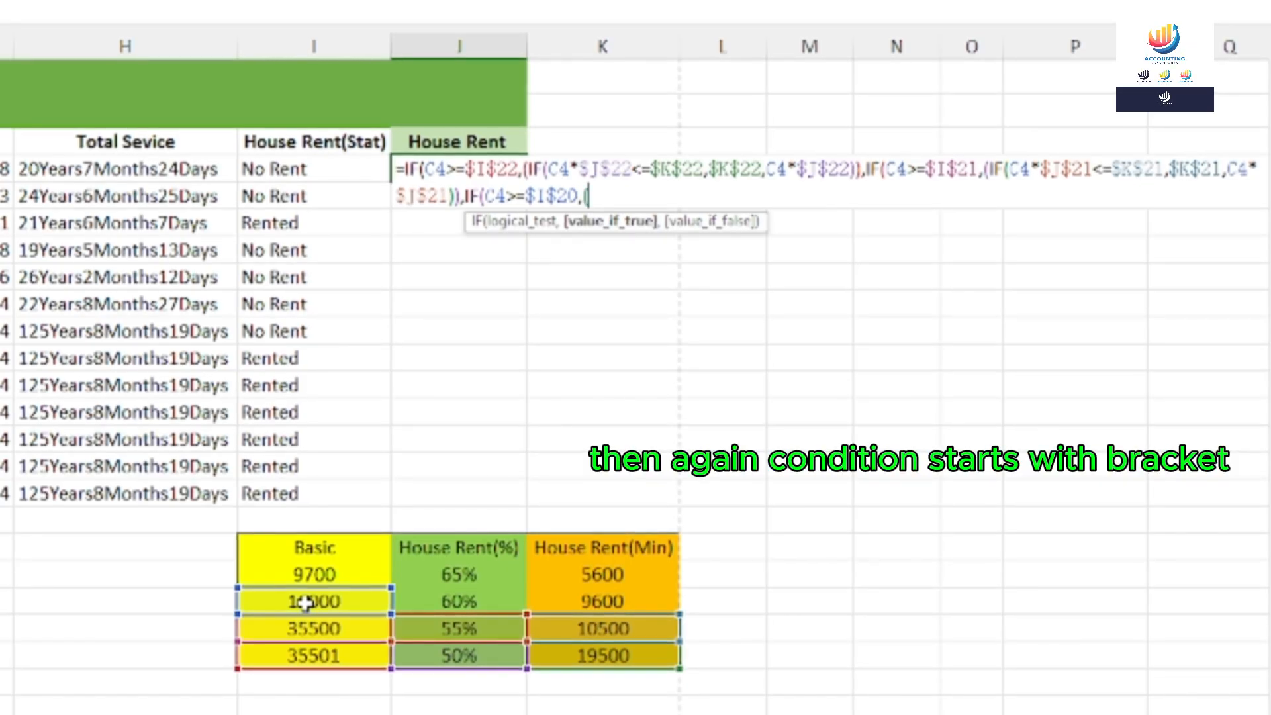
pyautogui.write('(')
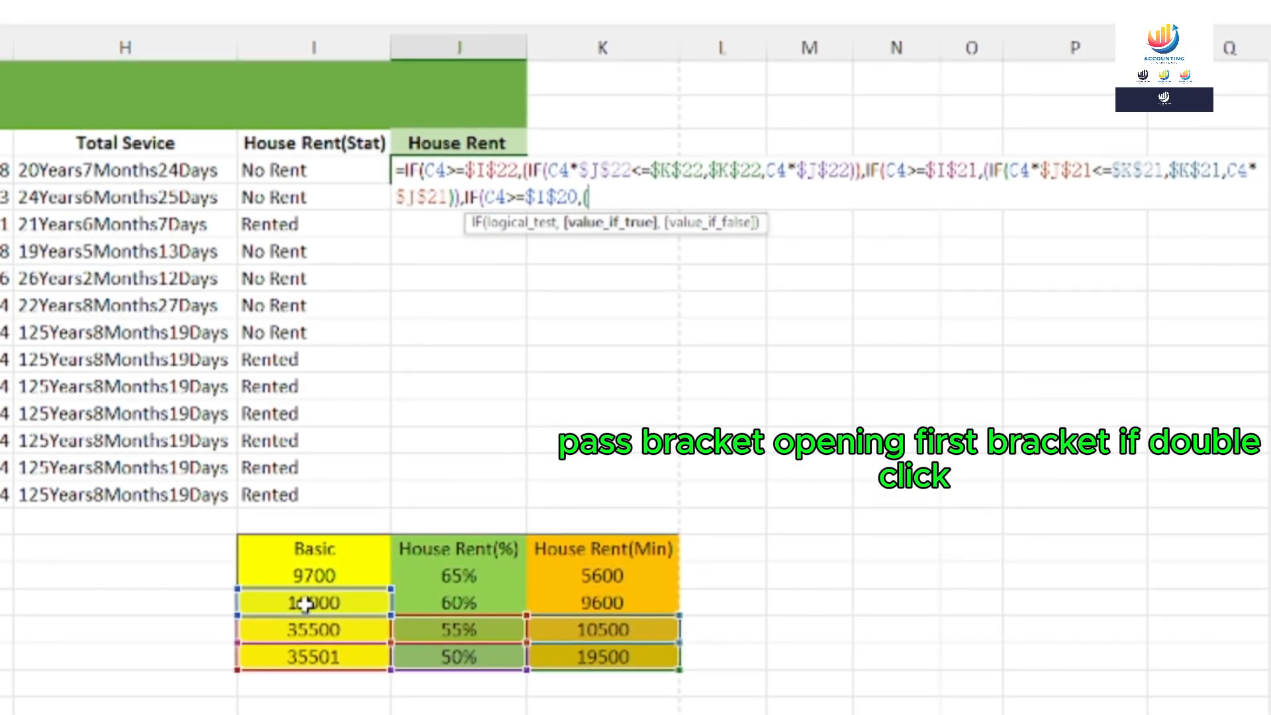
pyautogui.write('if')
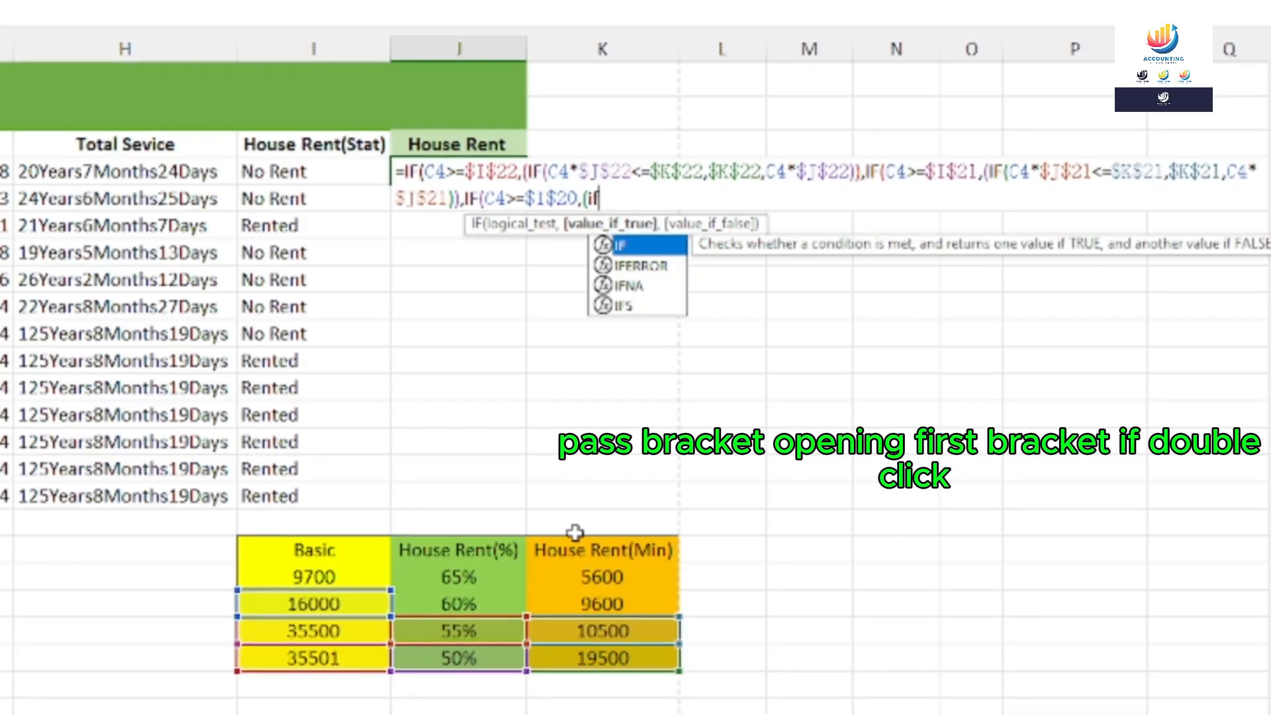
# Insert a nested IF testing whether C4*$J$20 (60% of basic) is at most the $K$20 minimum
pyautogui.doubleClick(621, 247)
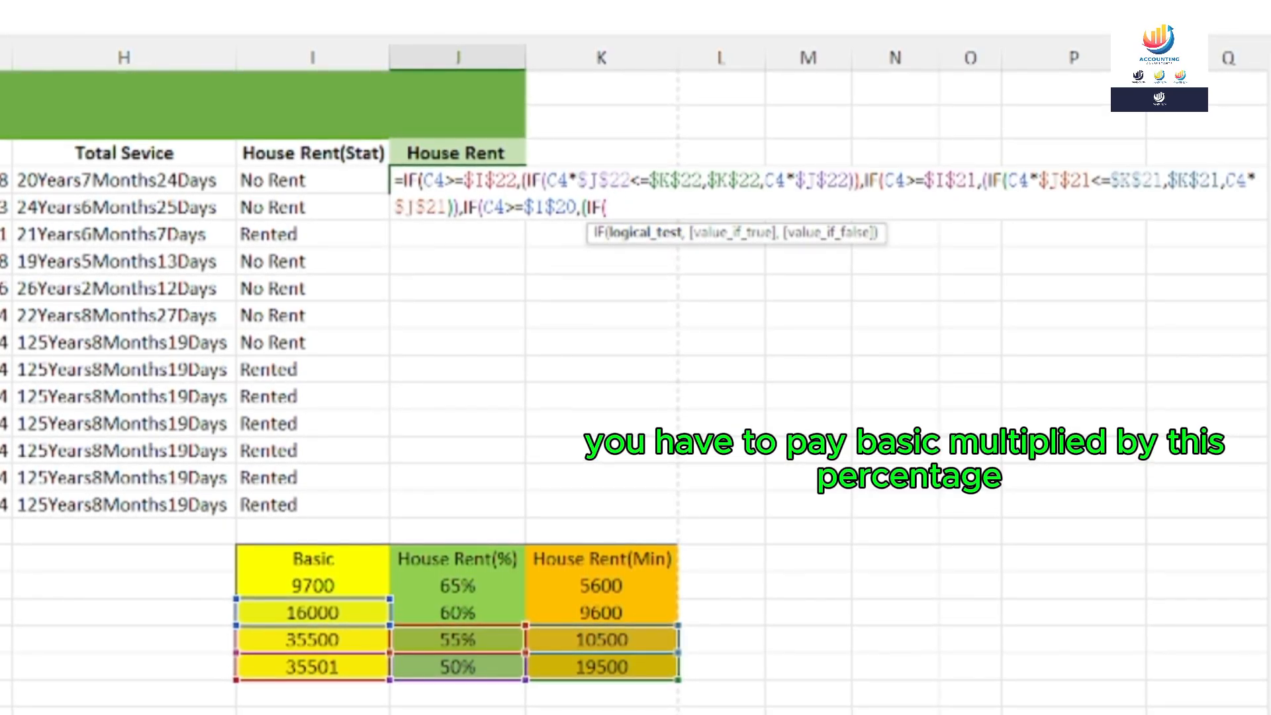
pyautogui.write('C4')
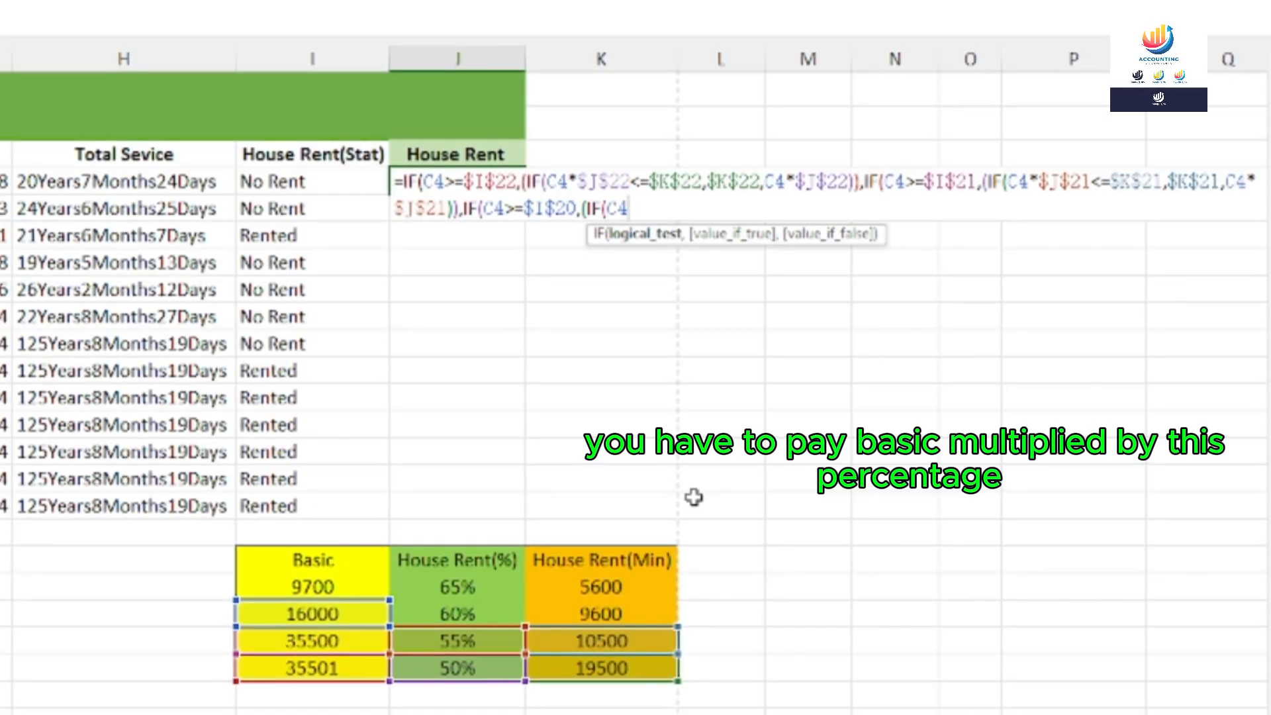
pyautogui.write('*')
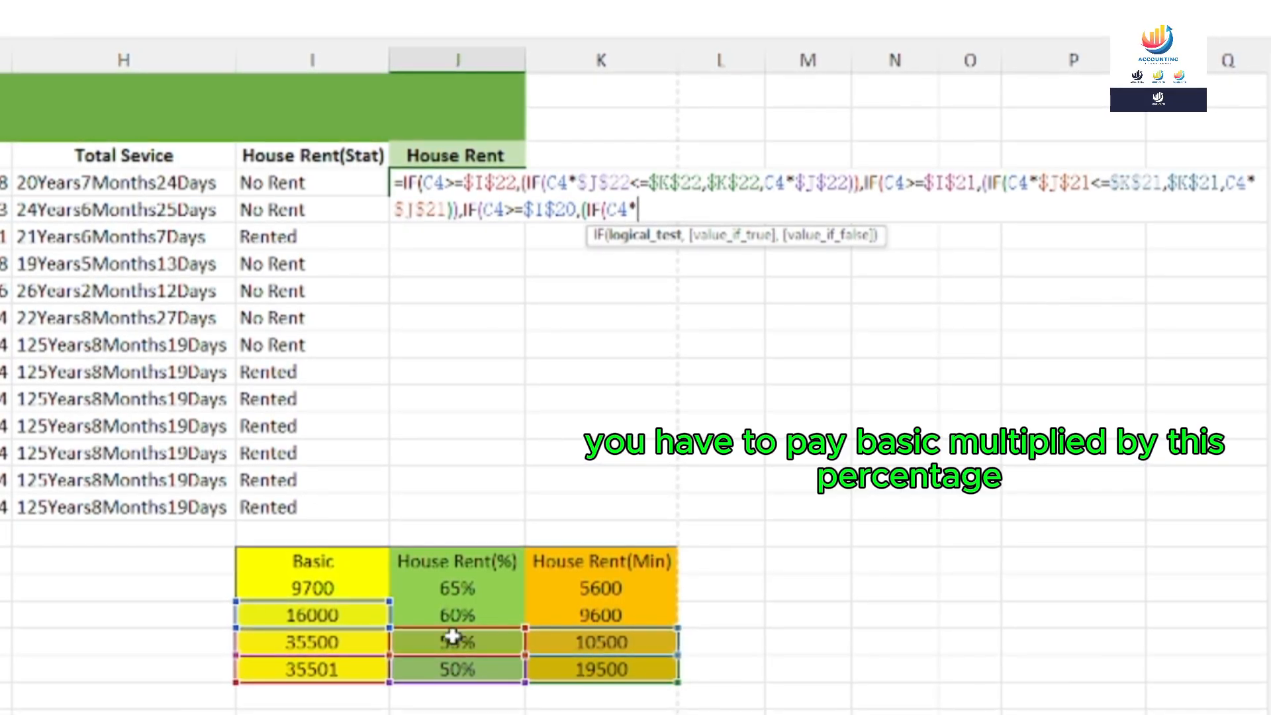
pyautogui.click(444, 614)
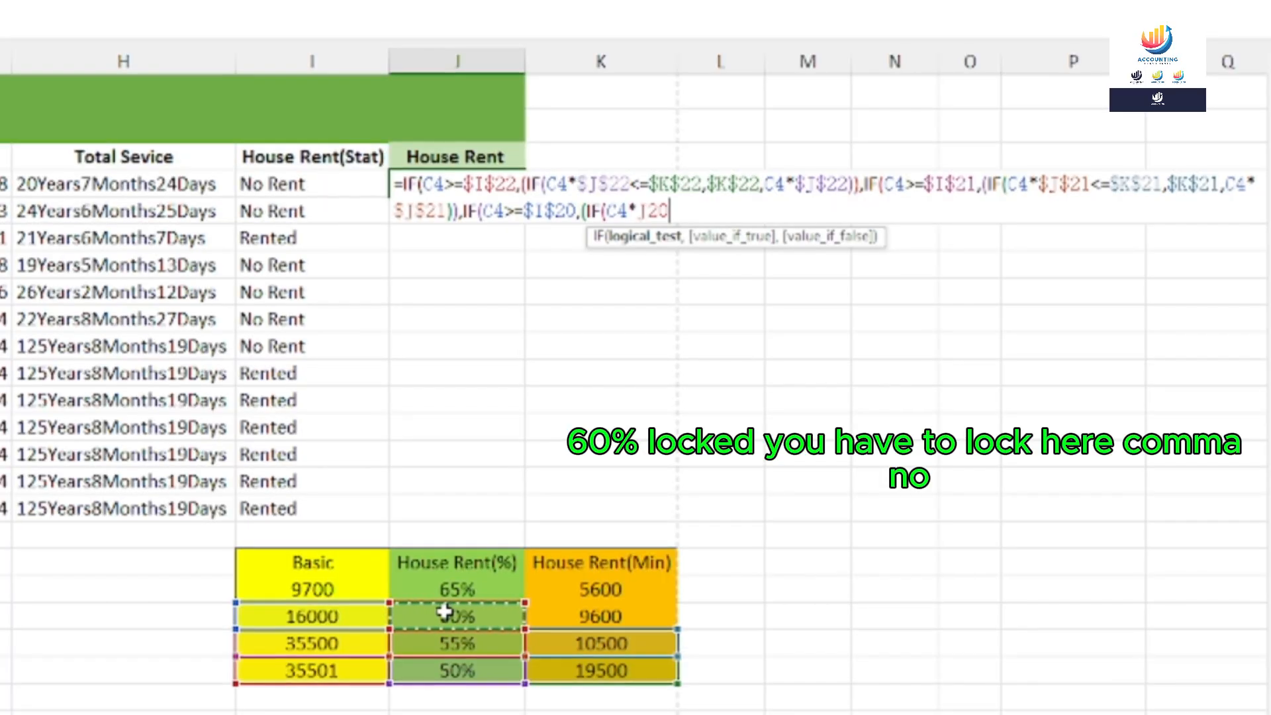
pyautogui.press('F4')
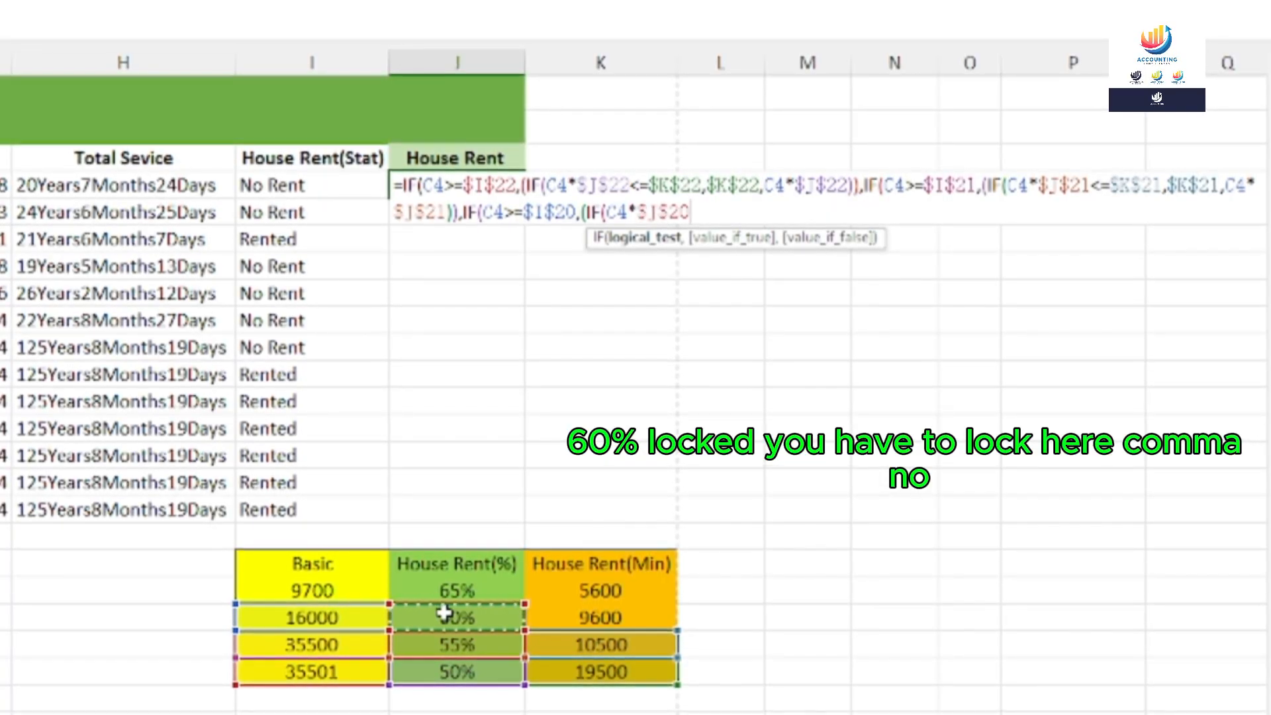
pyautogui.write(',')
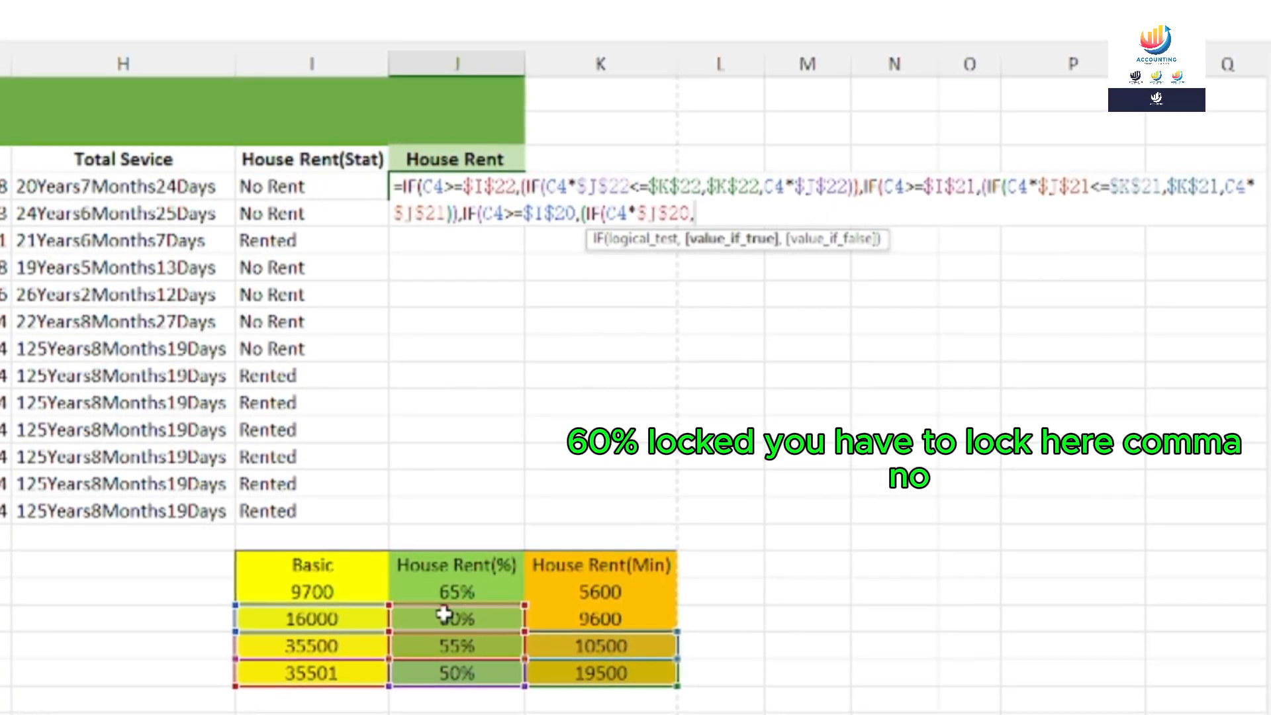
pyautogui.press('BackSpace')
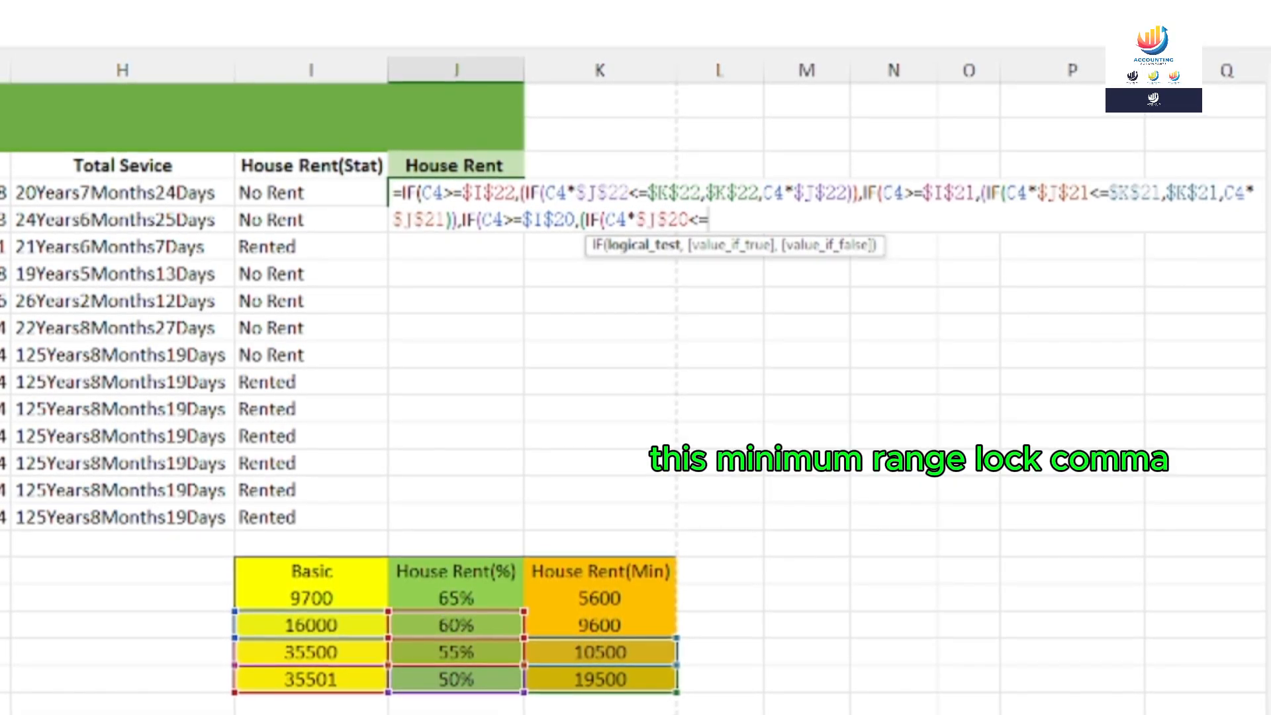
pyautogui.click(608, 629)
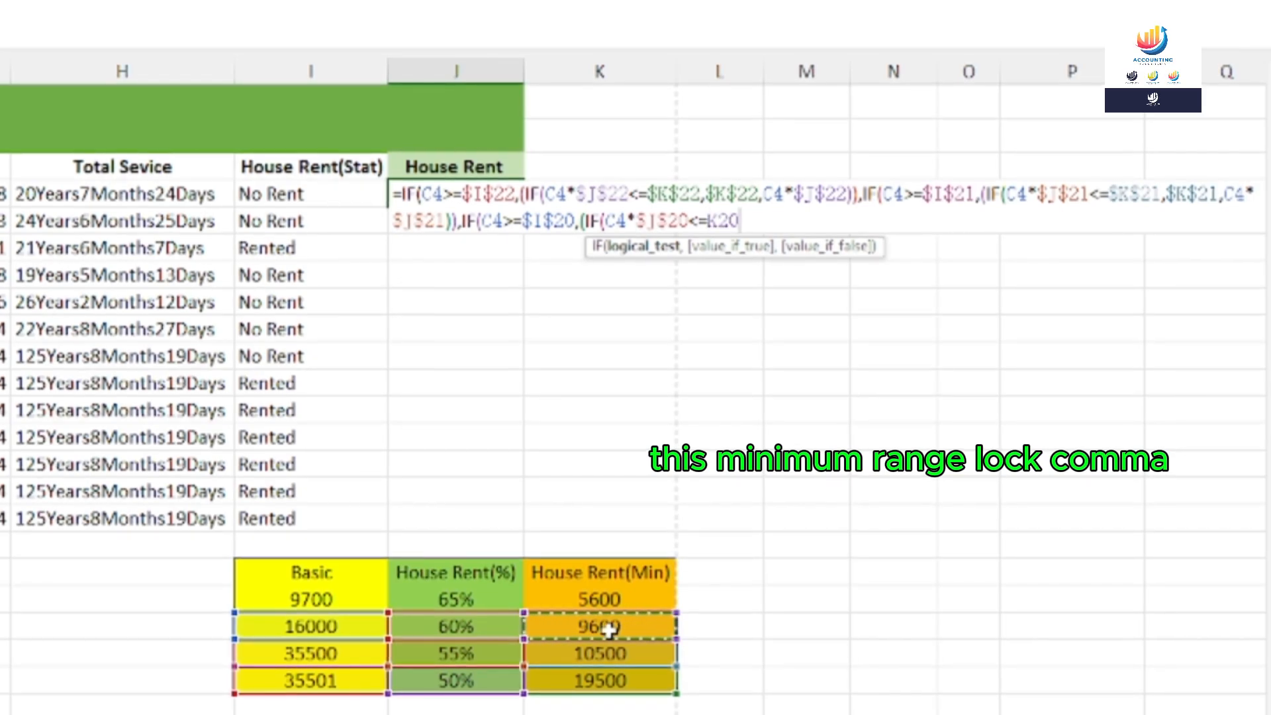
pyautogui.press('F4')
# Return the 9600 minimum $K$20 when true, otherwise C4*$J$20, closing the tier and adding a comma
pyautogui.write(',')
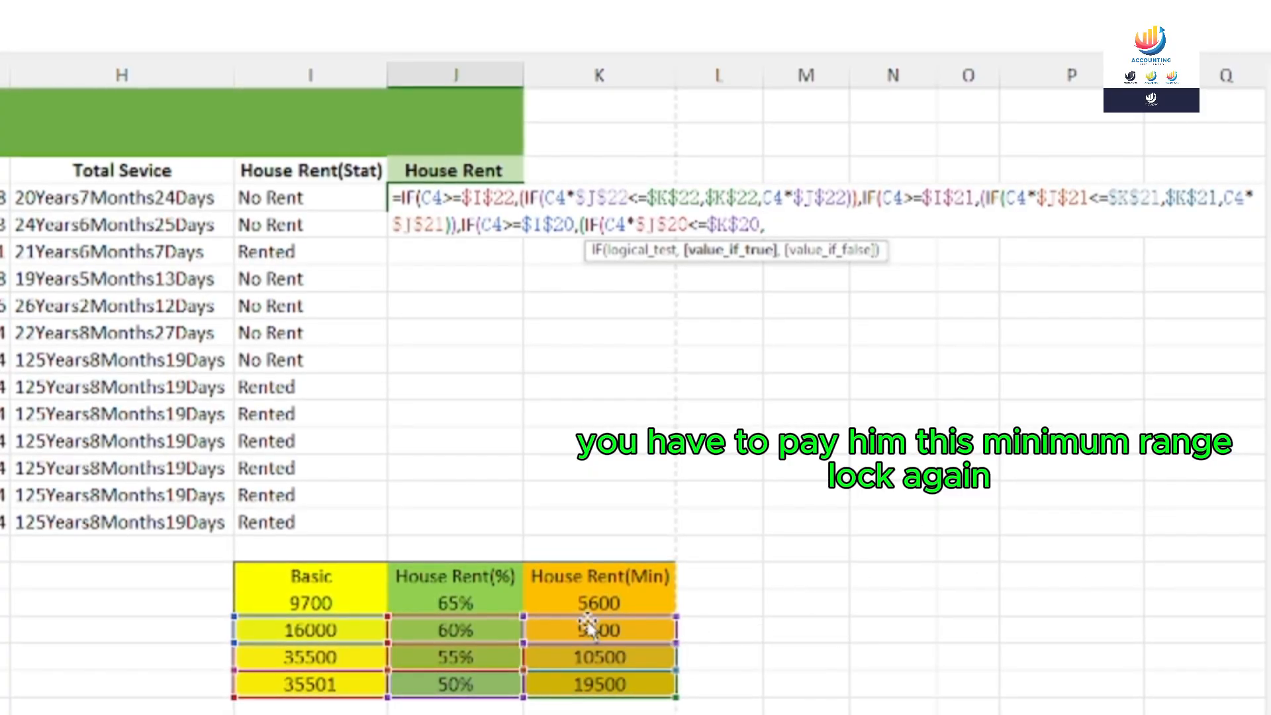
pyautogui.click(561, 630)
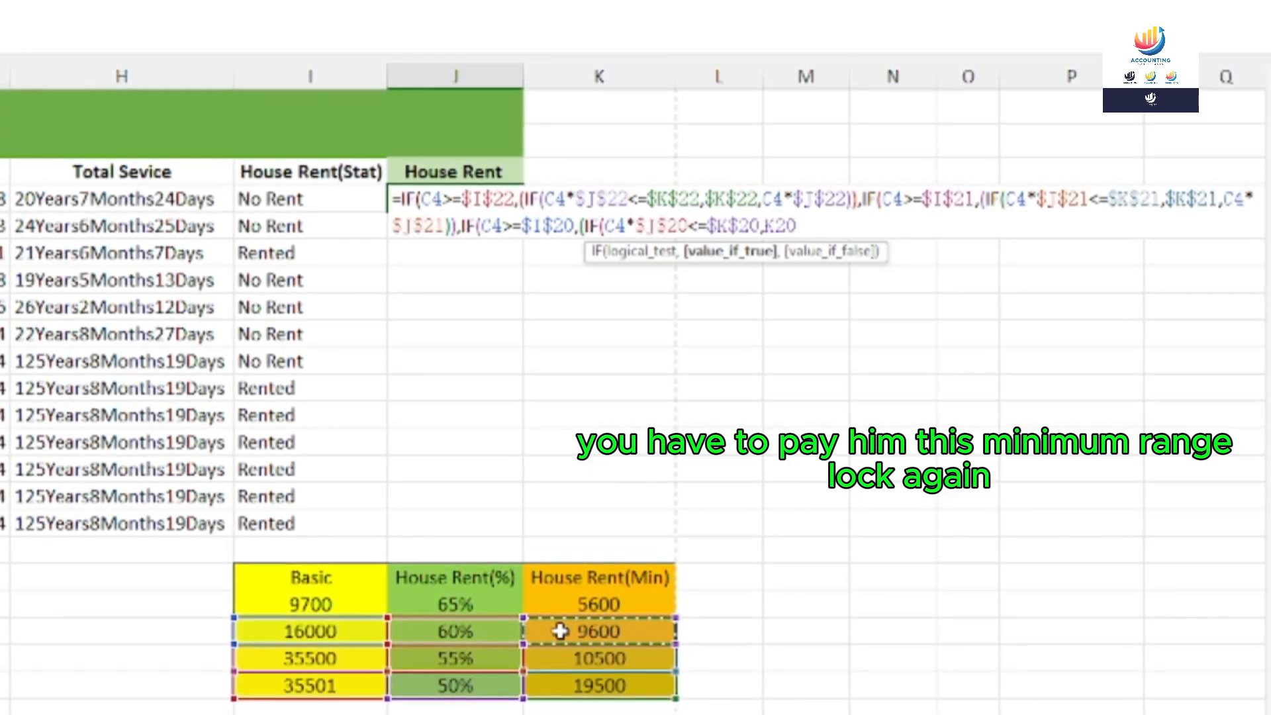
pyautogui.press('F4')
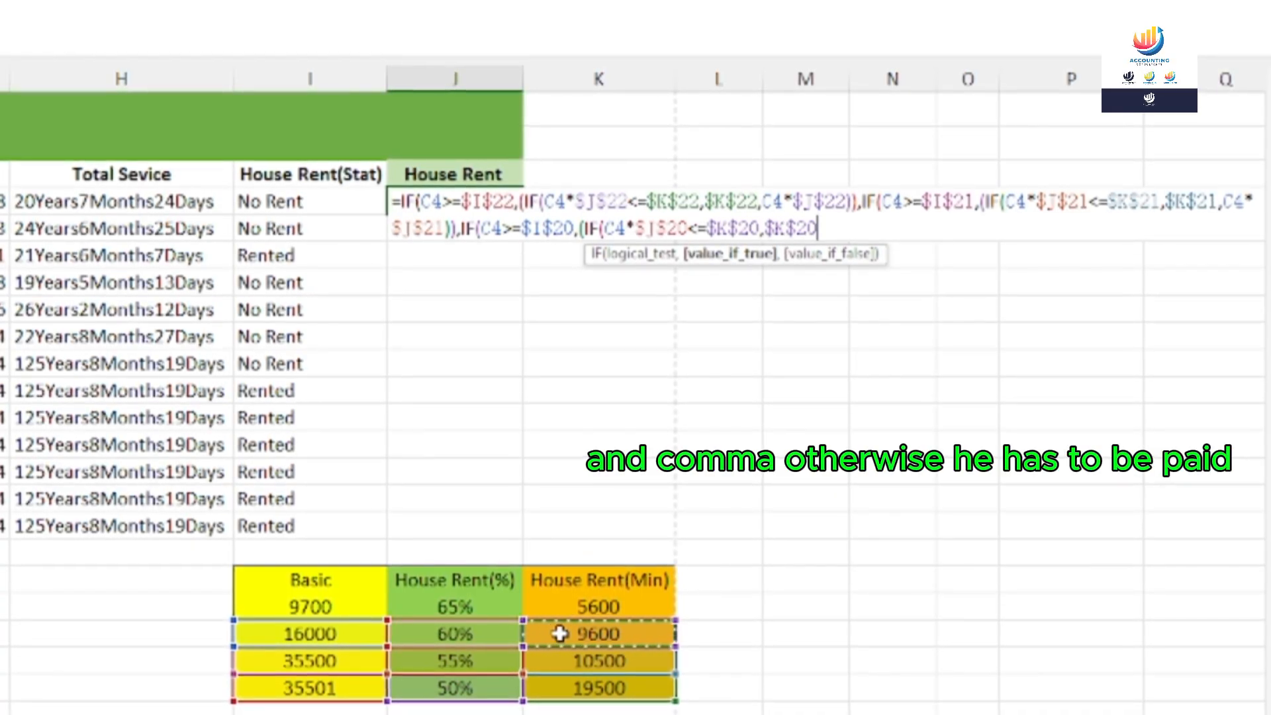
pyautogui.write(',')
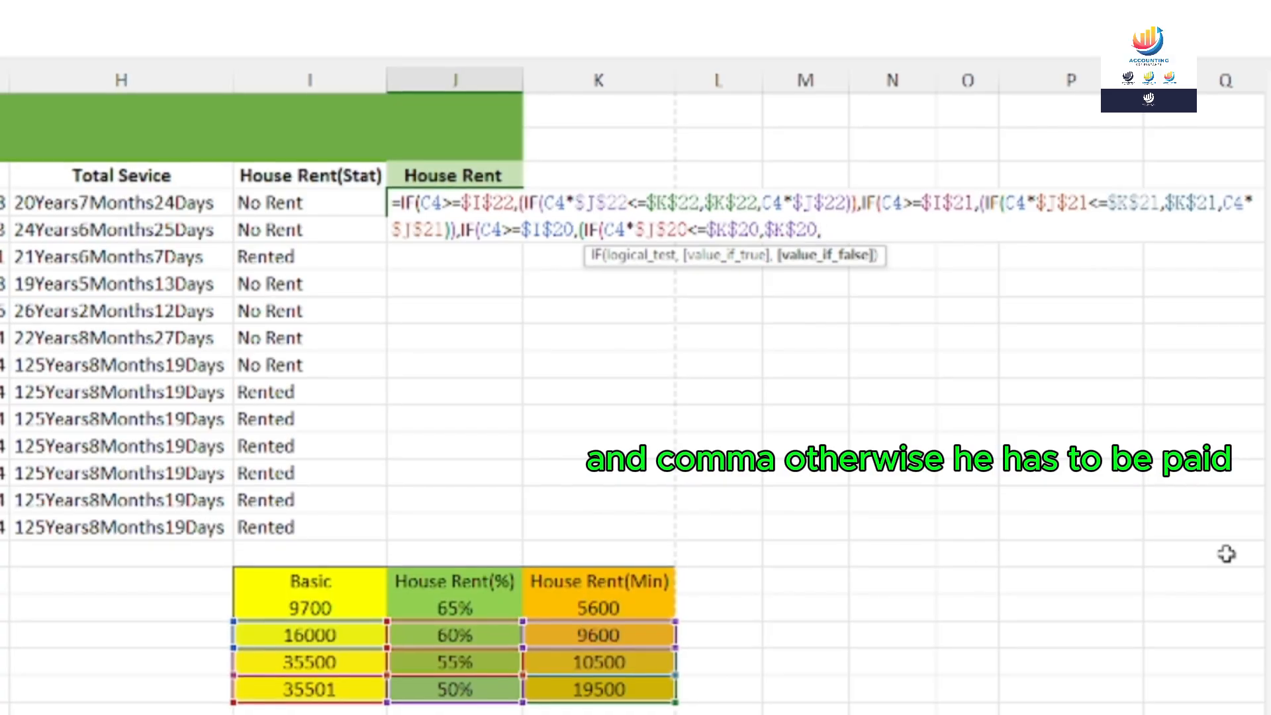
pyautogui.write('C4')
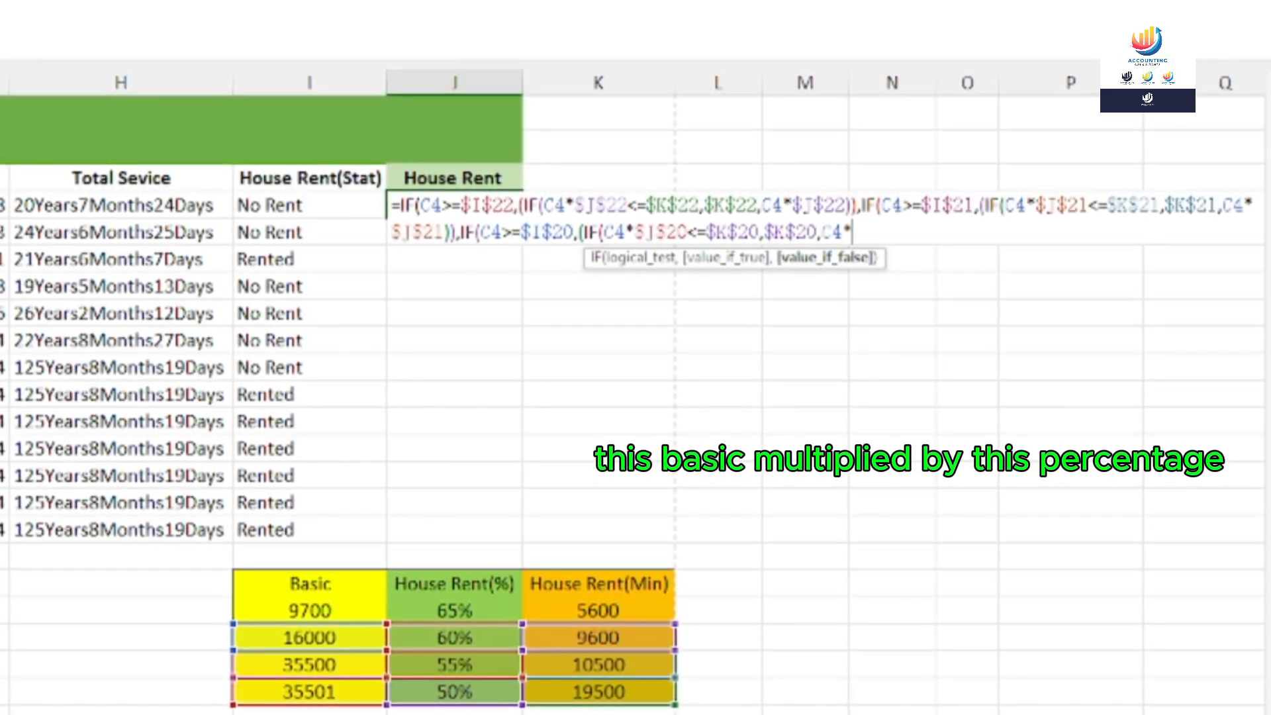
pyautogui.write('*')
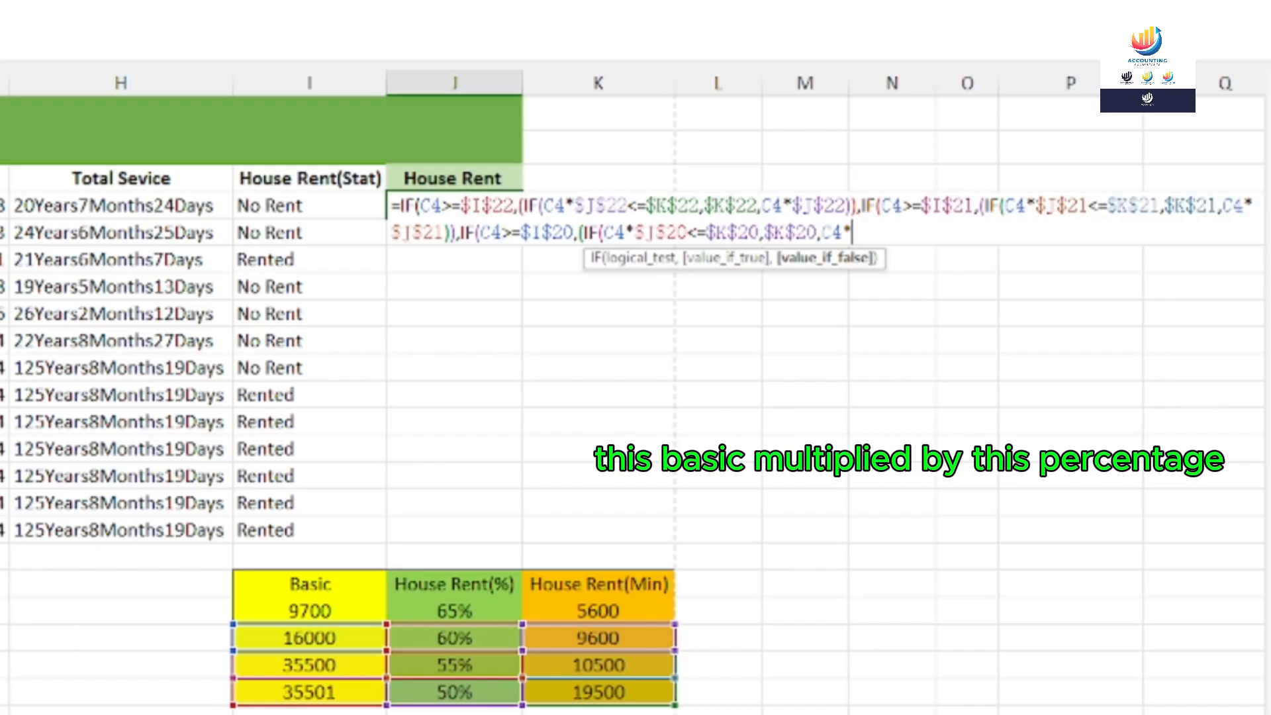
pyautogui.click(457, 634)
pyautogui.press('F4')
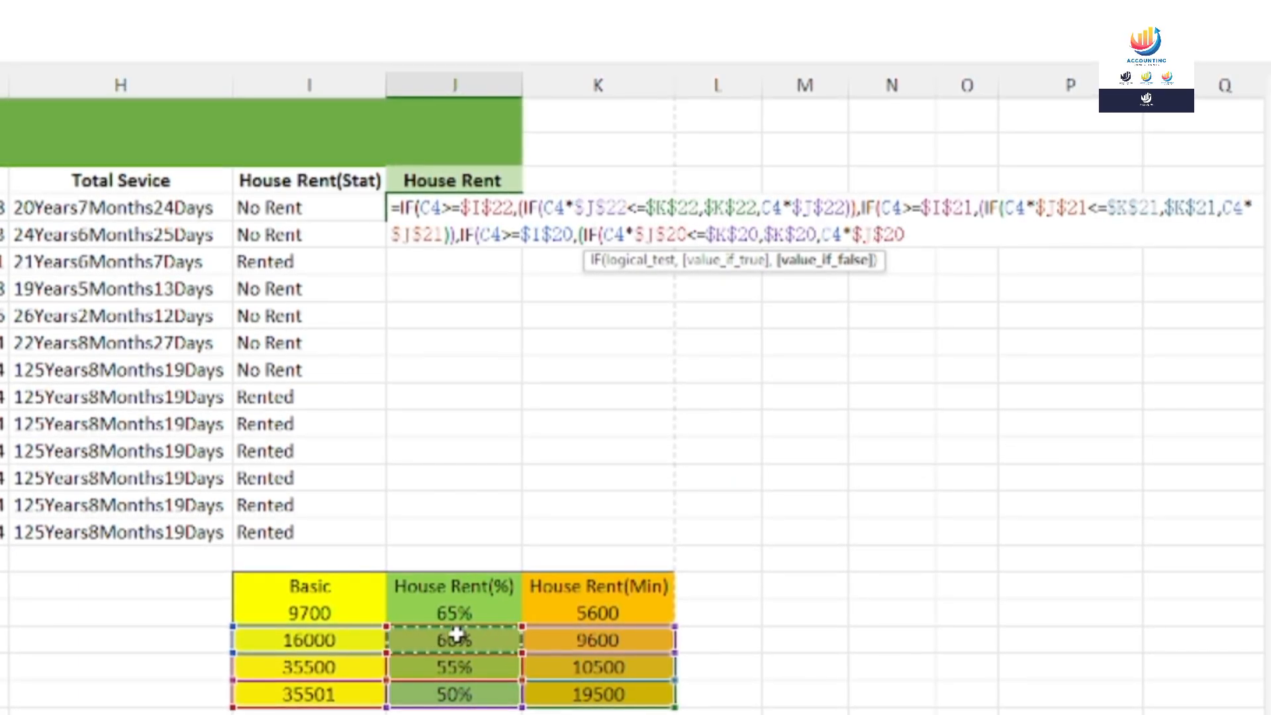
pyautogui.write(')')
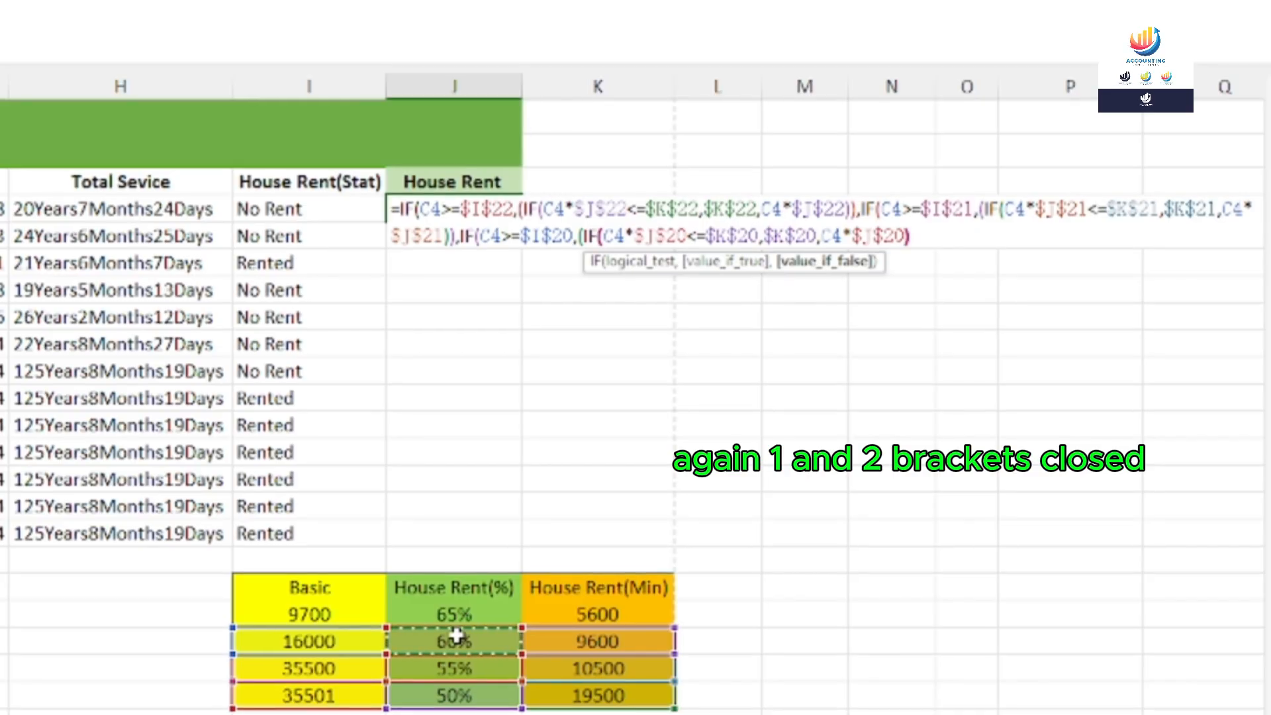
pyautogui.write(')')
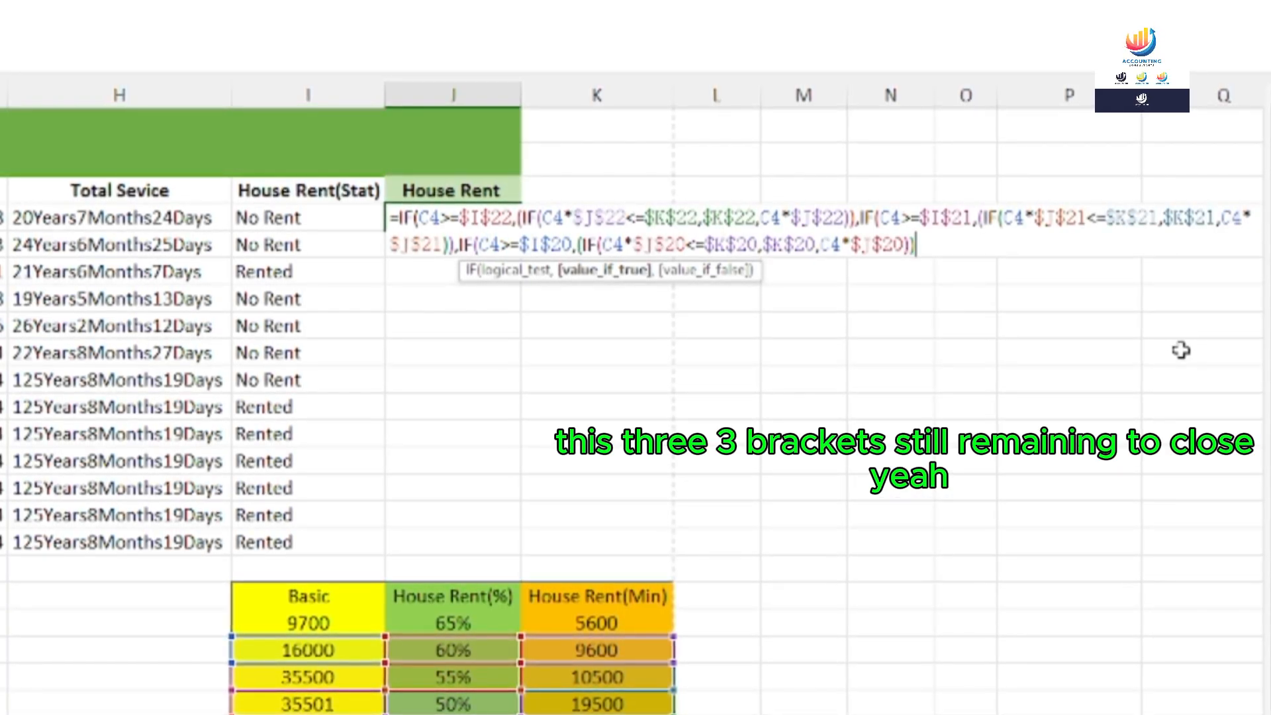
pyautogui.write(',')
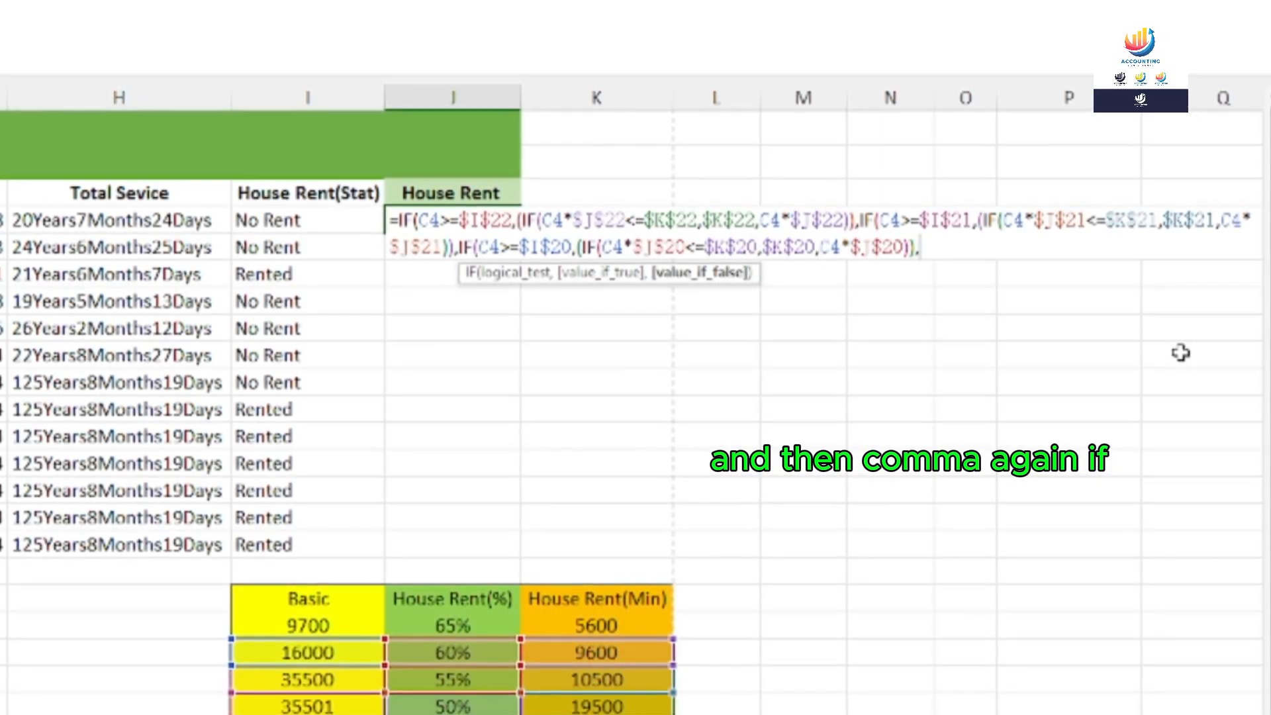
pyautogui.write('if')
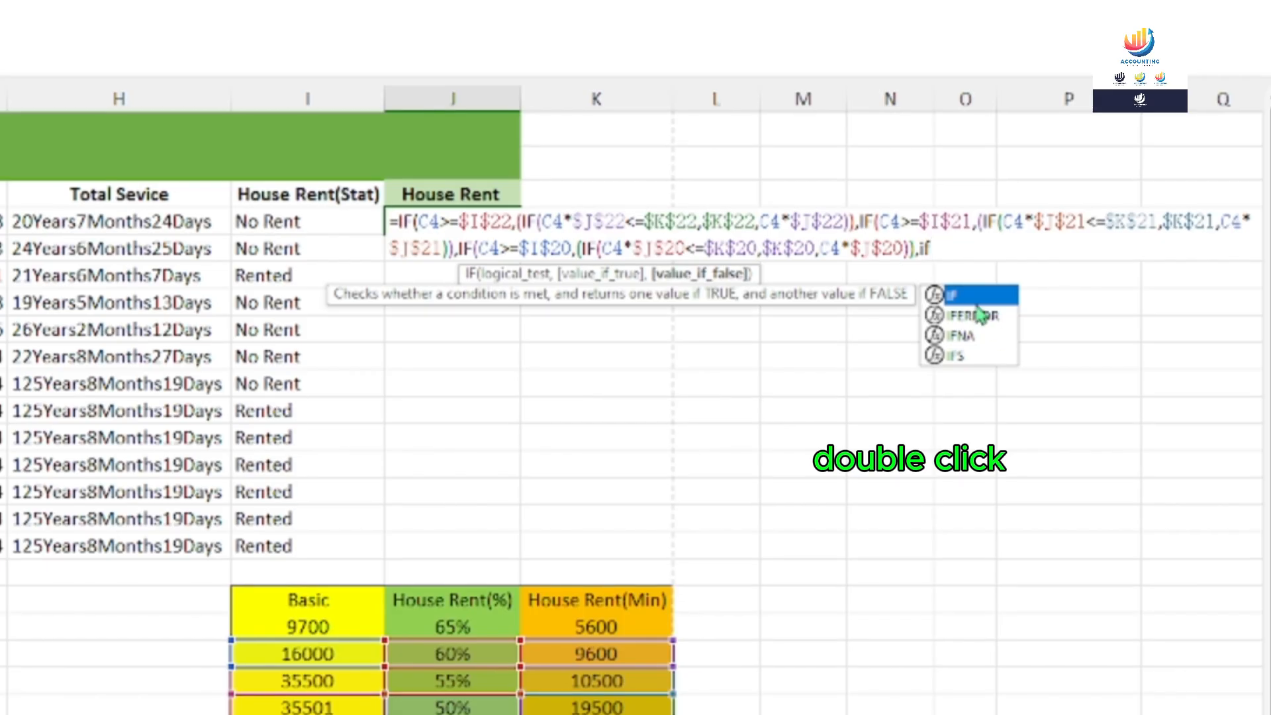
# Add a fourth tier testing C4>=$I$19 (the 9700 threshold) and open its nested IF
pyautogui.doubleClick(958, 302)
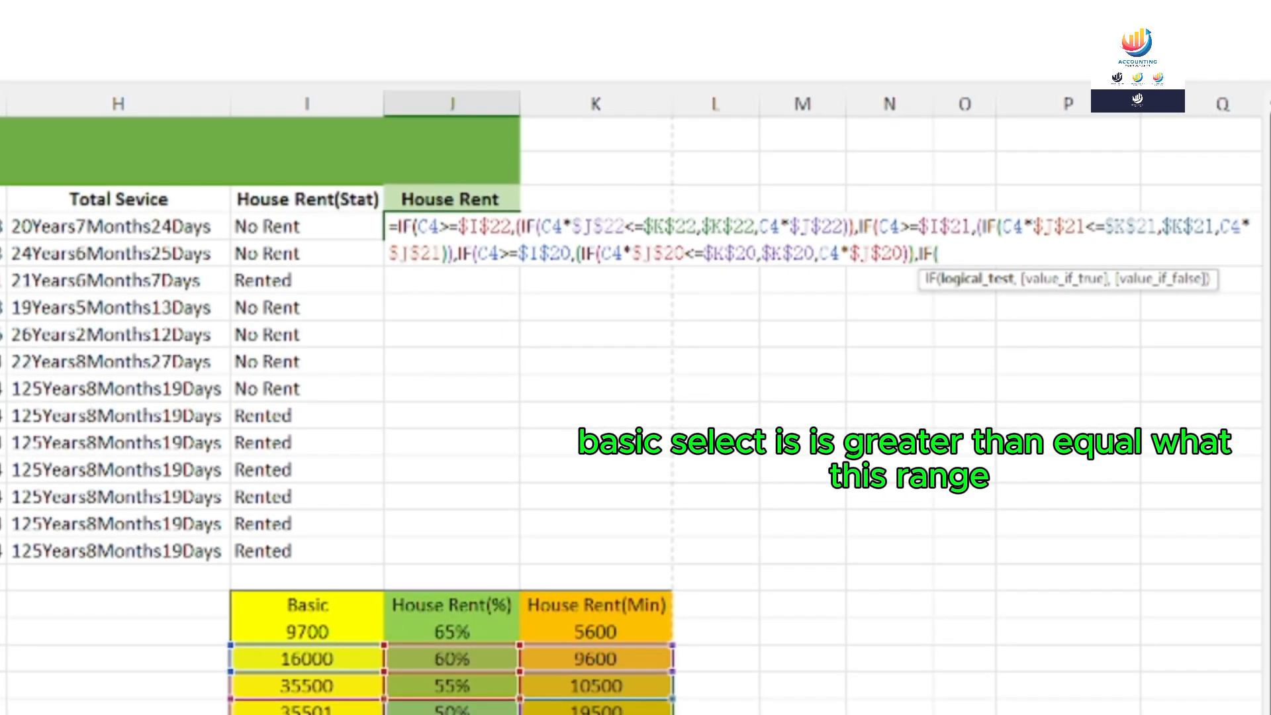
pyautogui.write('C4>=')
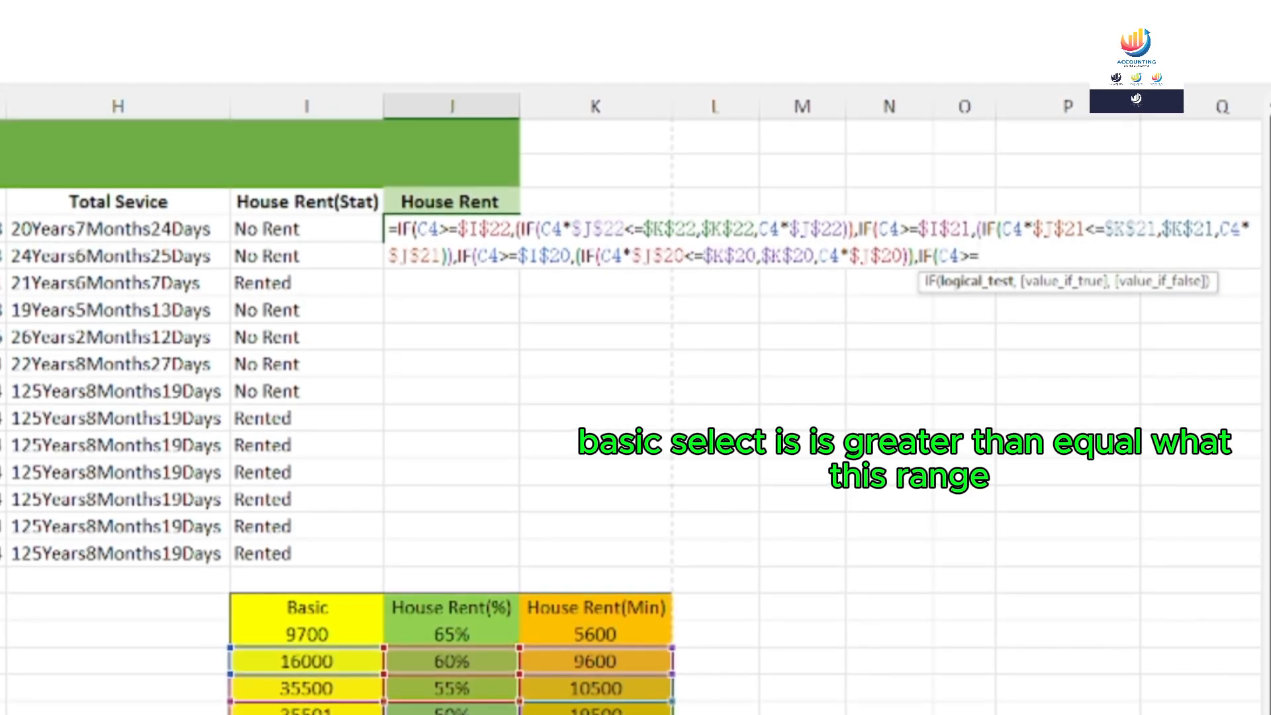
pyautogui.click(283, 636)
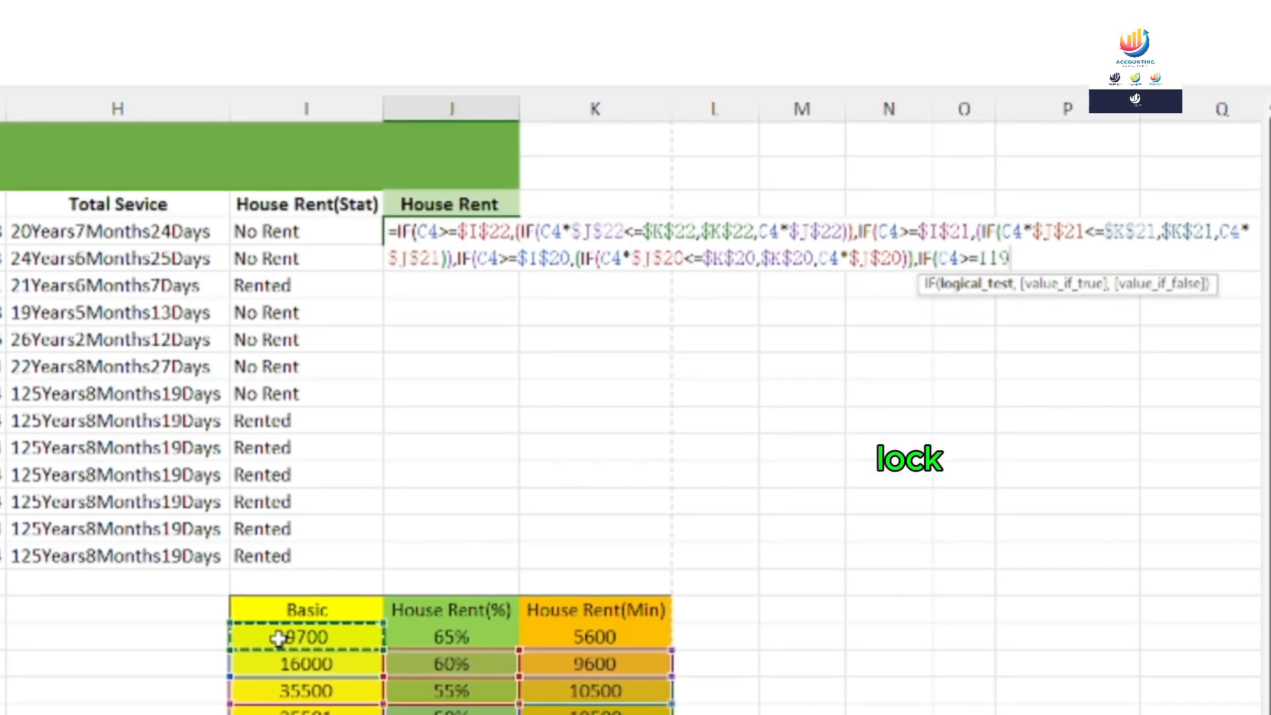
pyautogui.press('F4')
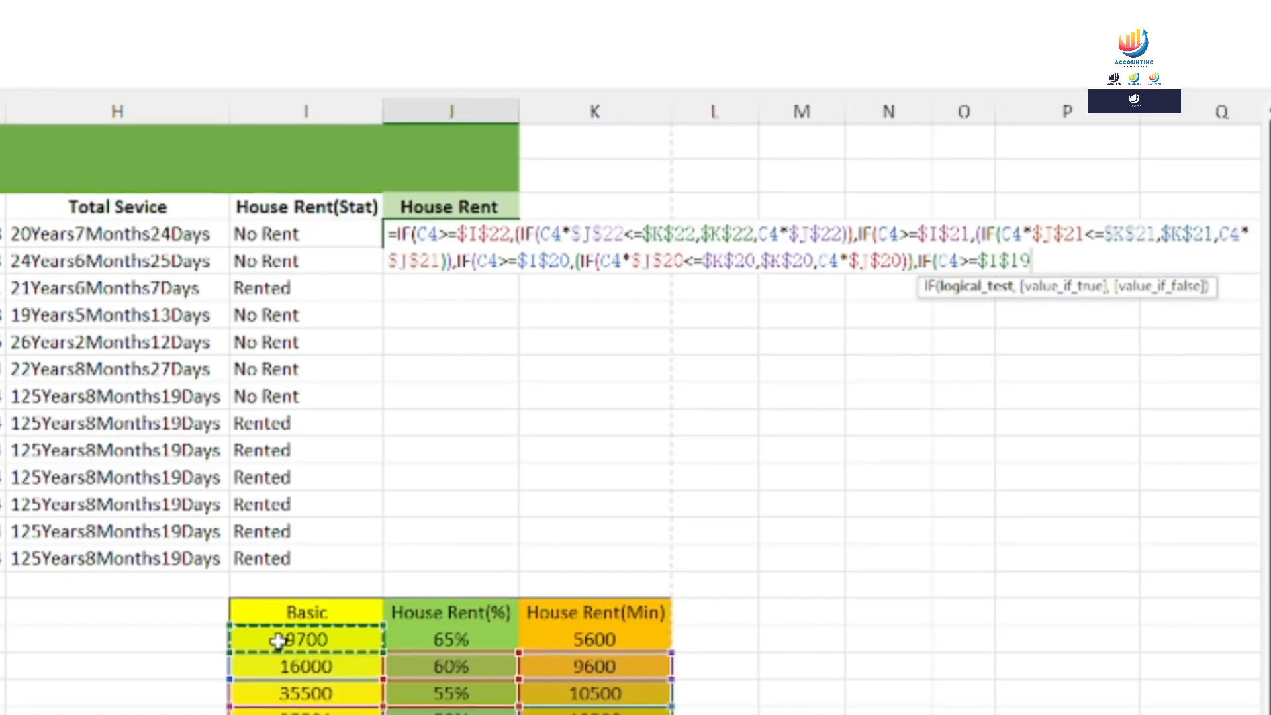
pyautogui.write(',')
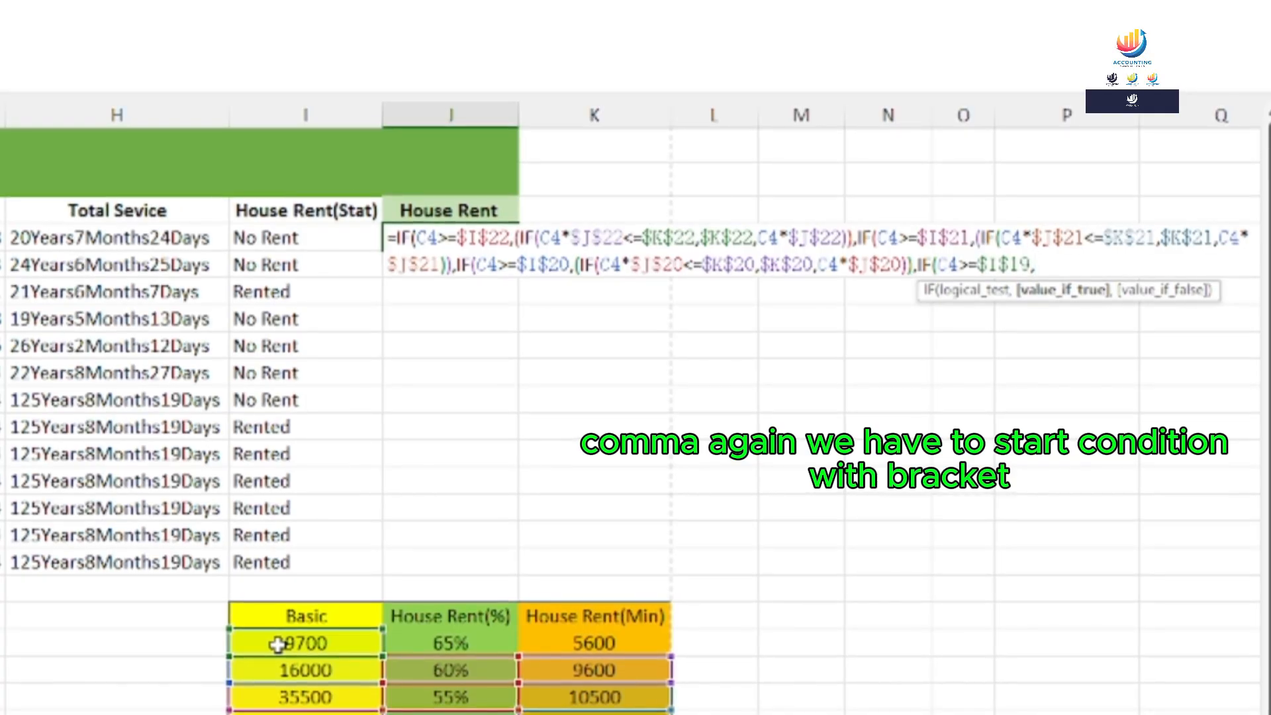
pyautogui.write('(')
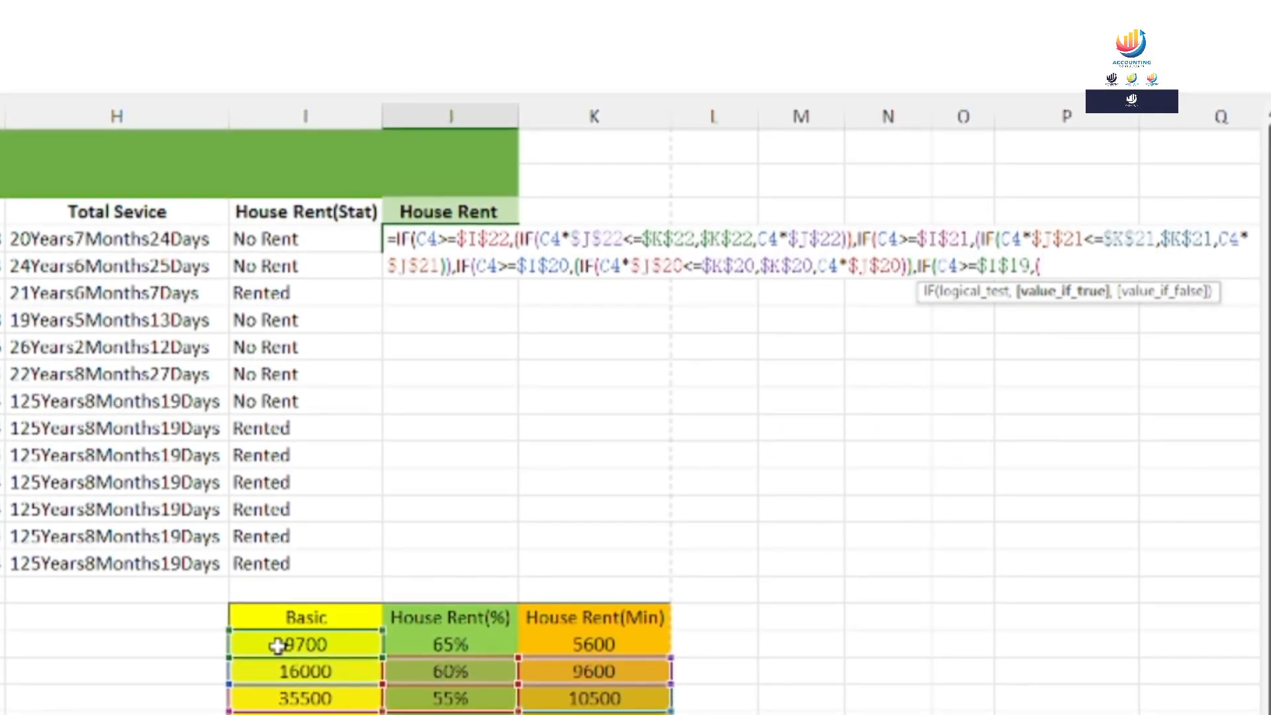
pyautogui.write('if')
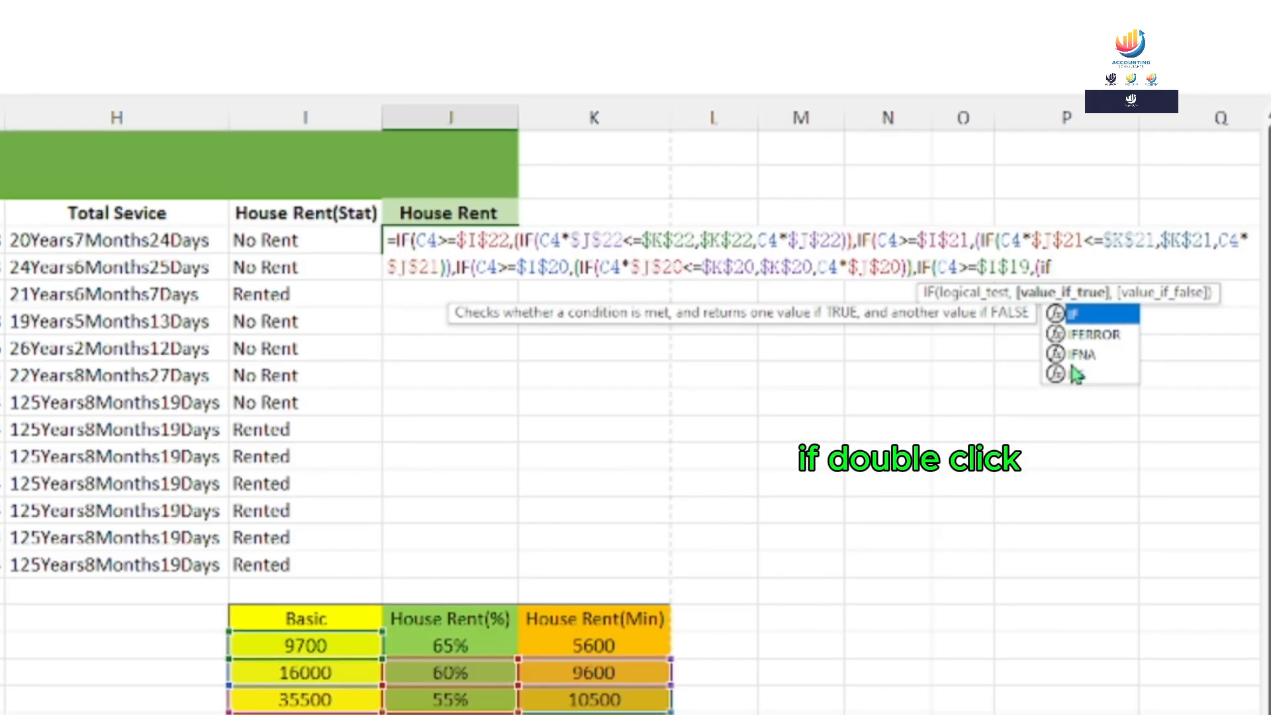
pyautogui.doubleClick(1071, 313)
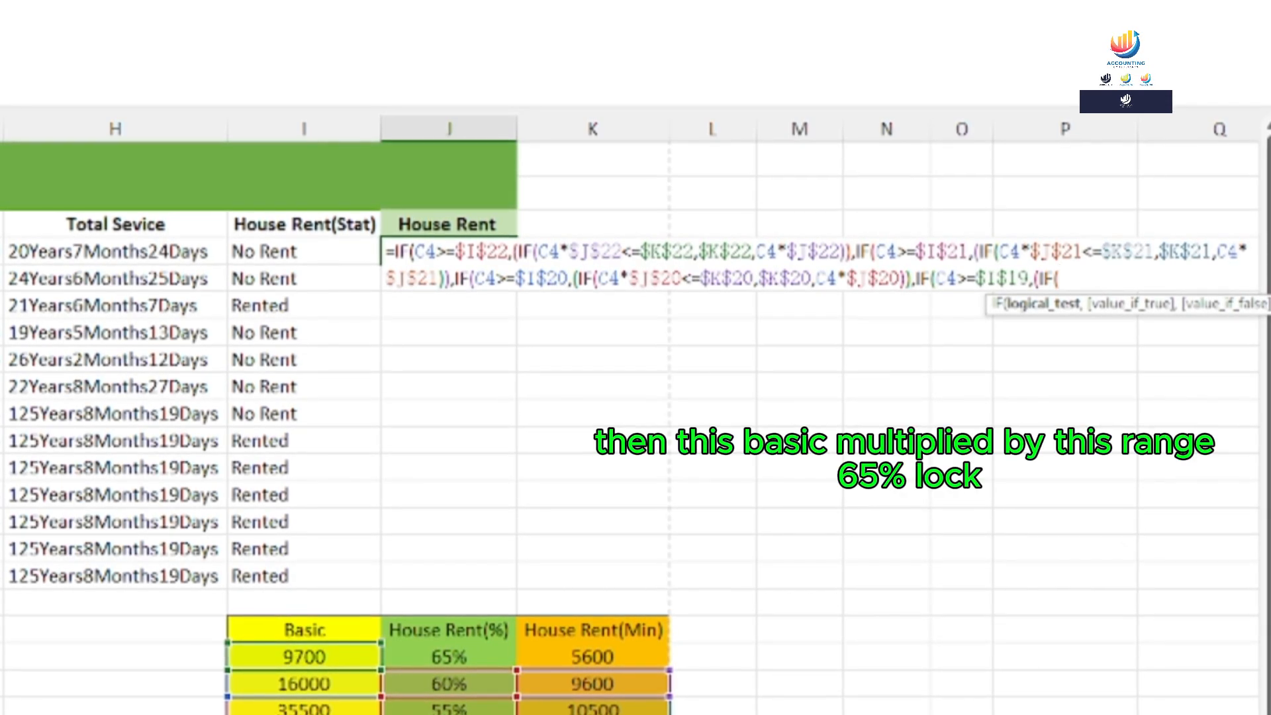
# Write the last tier's condition: C4*$J$19 (65% of basic) at most the $K$19 minimum
pyautogui.write('C4*')
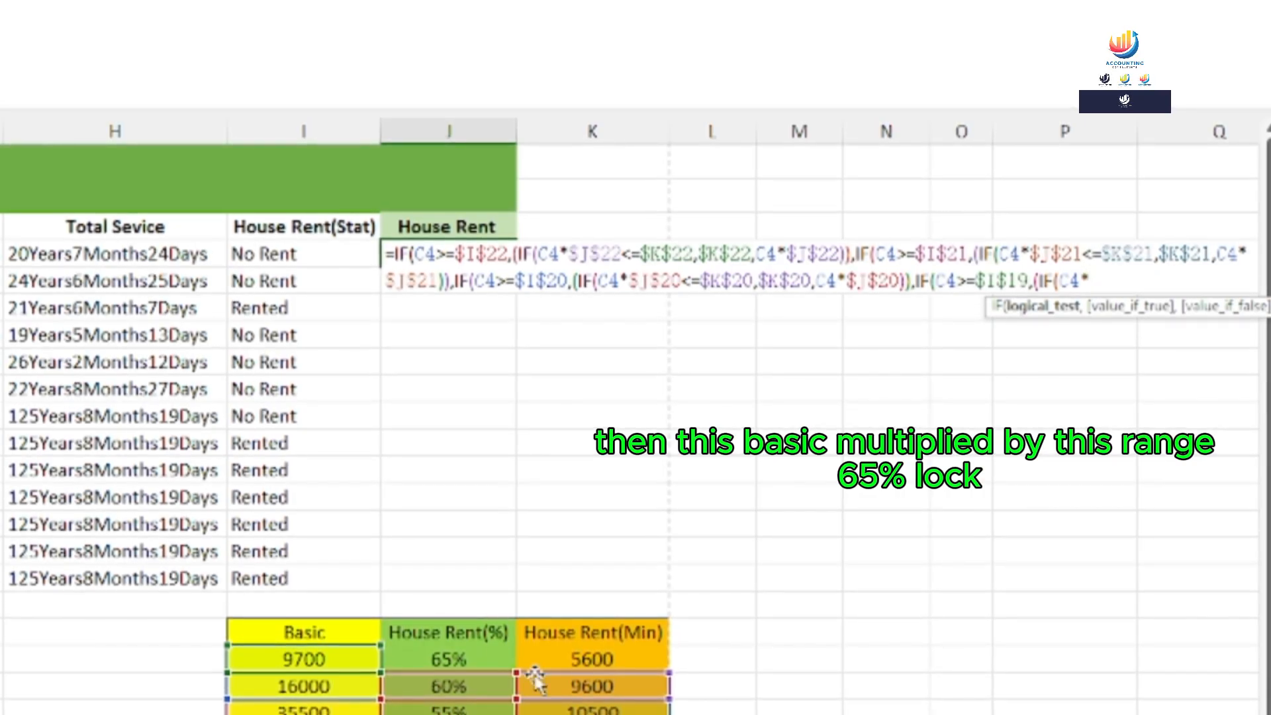
pyautogui.click(430, 660)
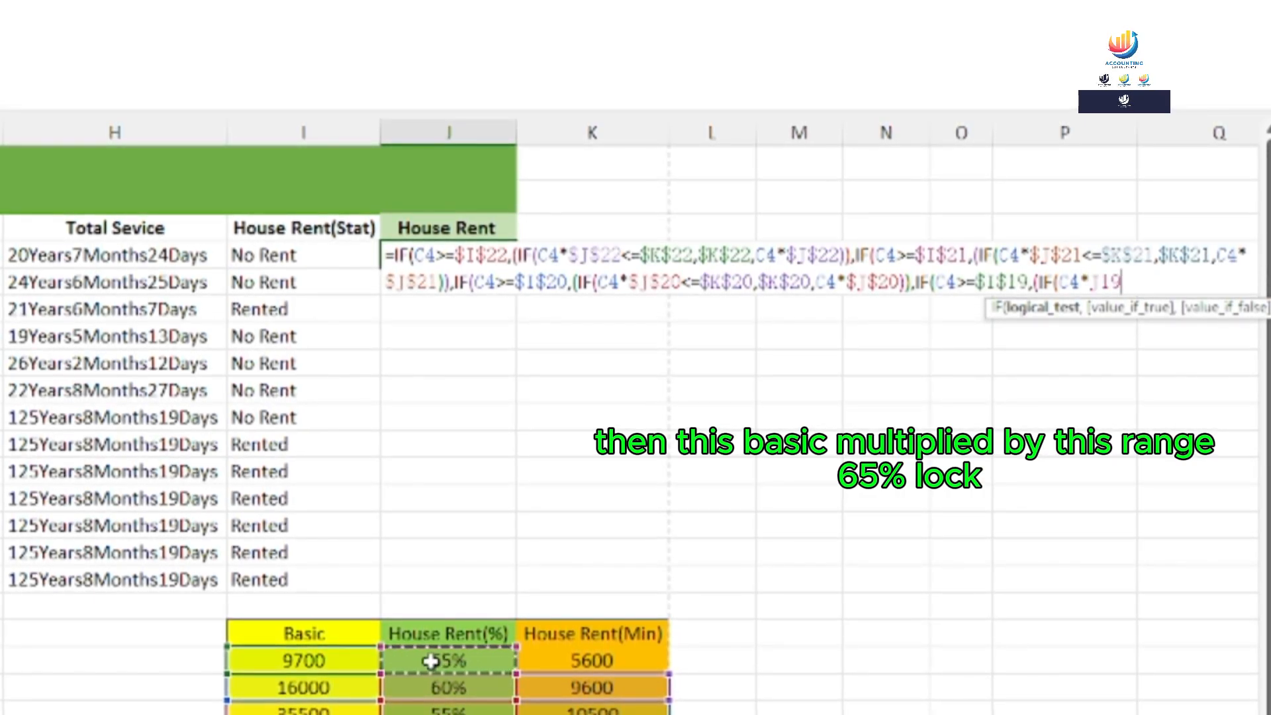
pyautogui.press('F4')
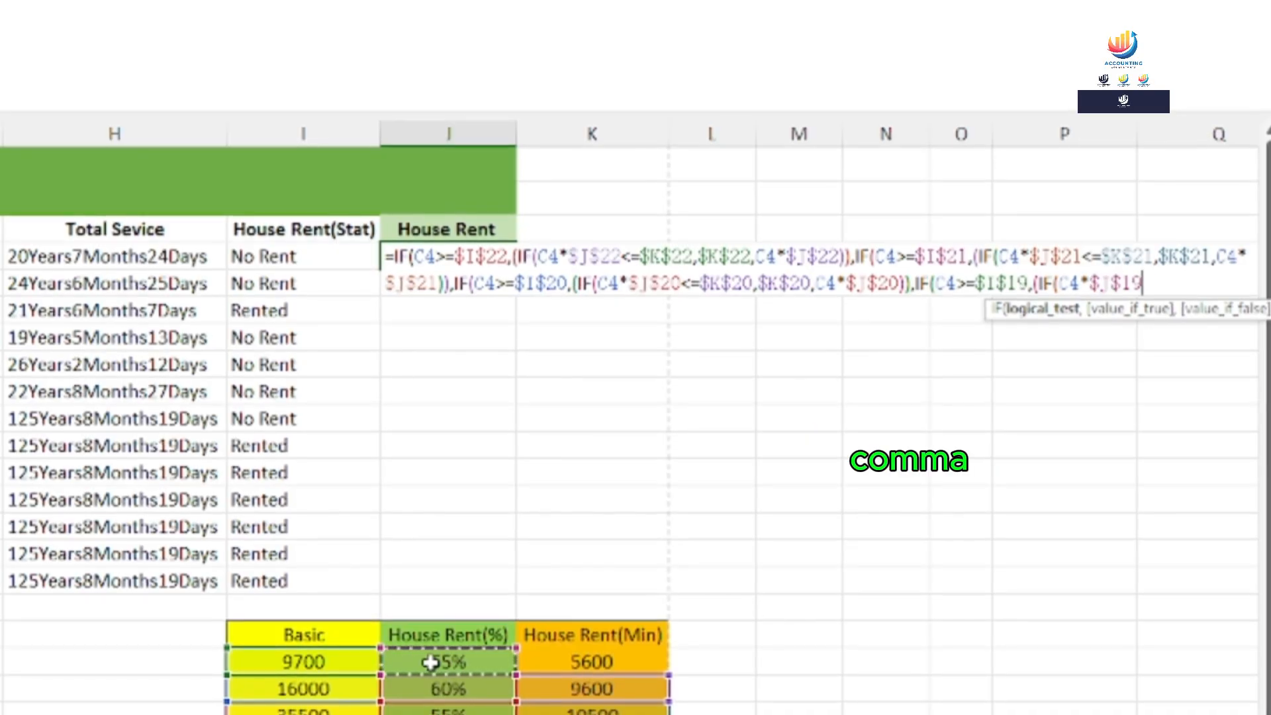
pyautogui.write(',')
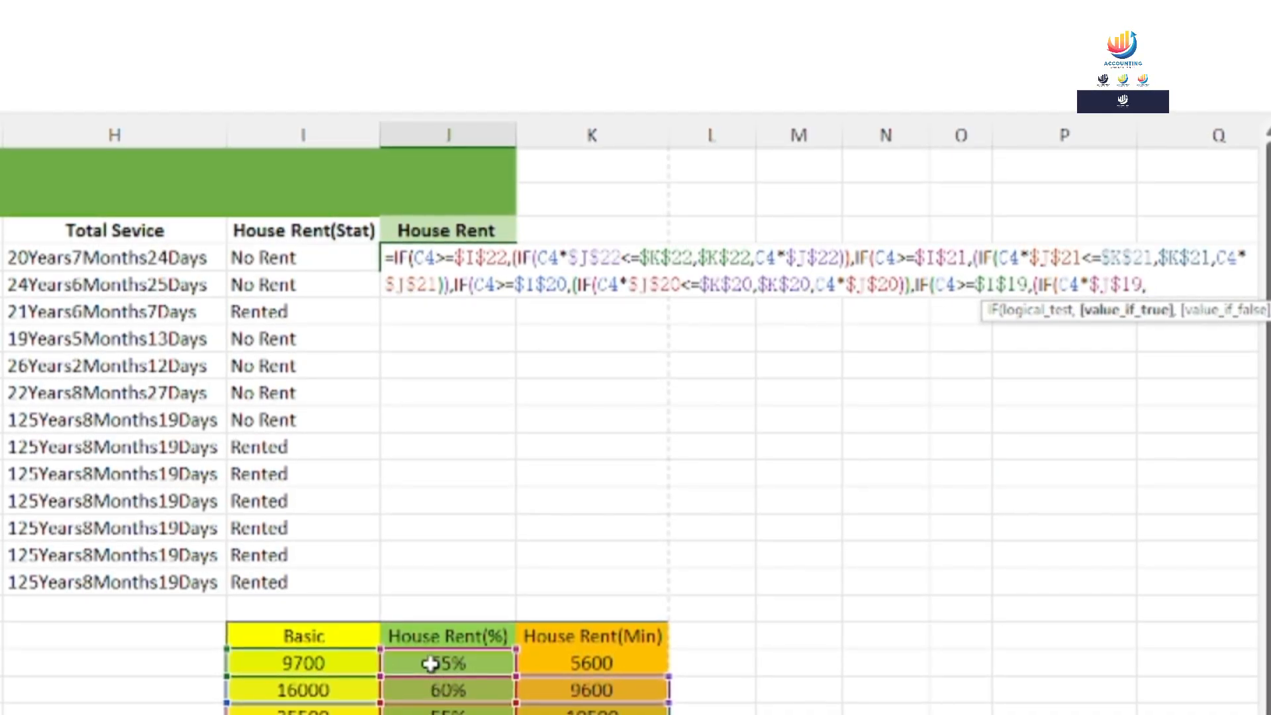
pyautogui.press('BackSpace')
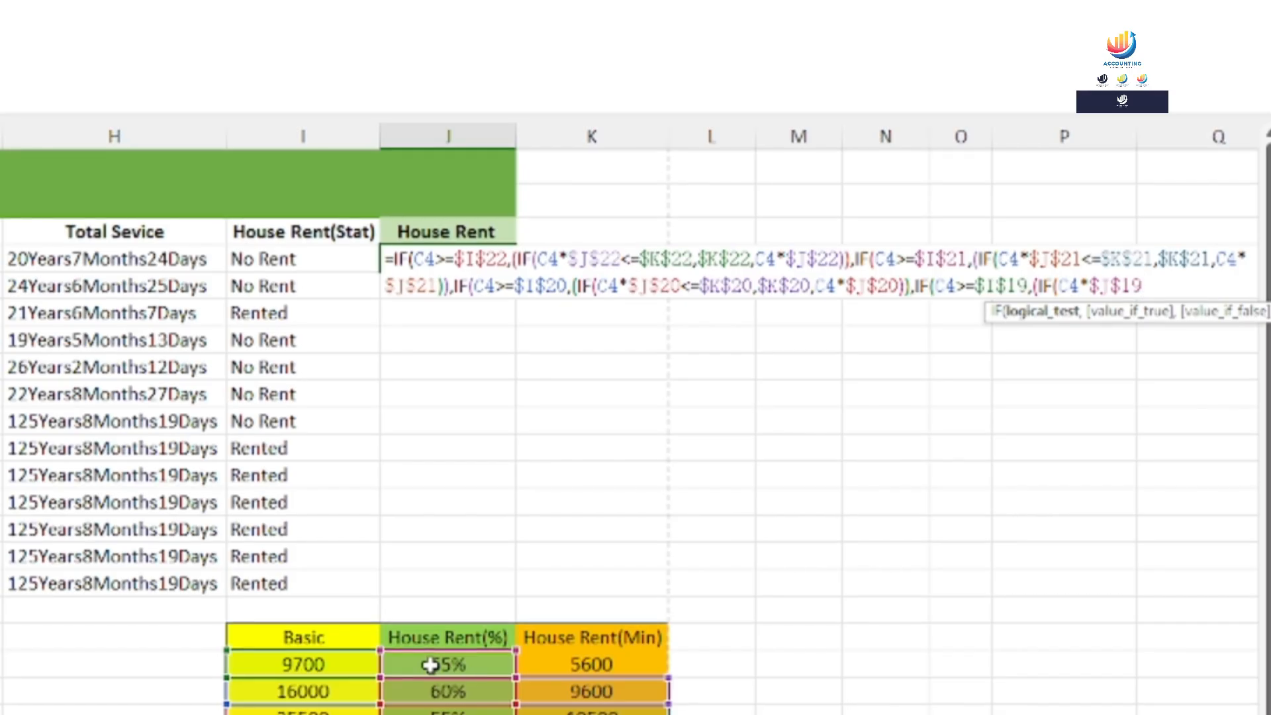
pyautogui.write('<=')
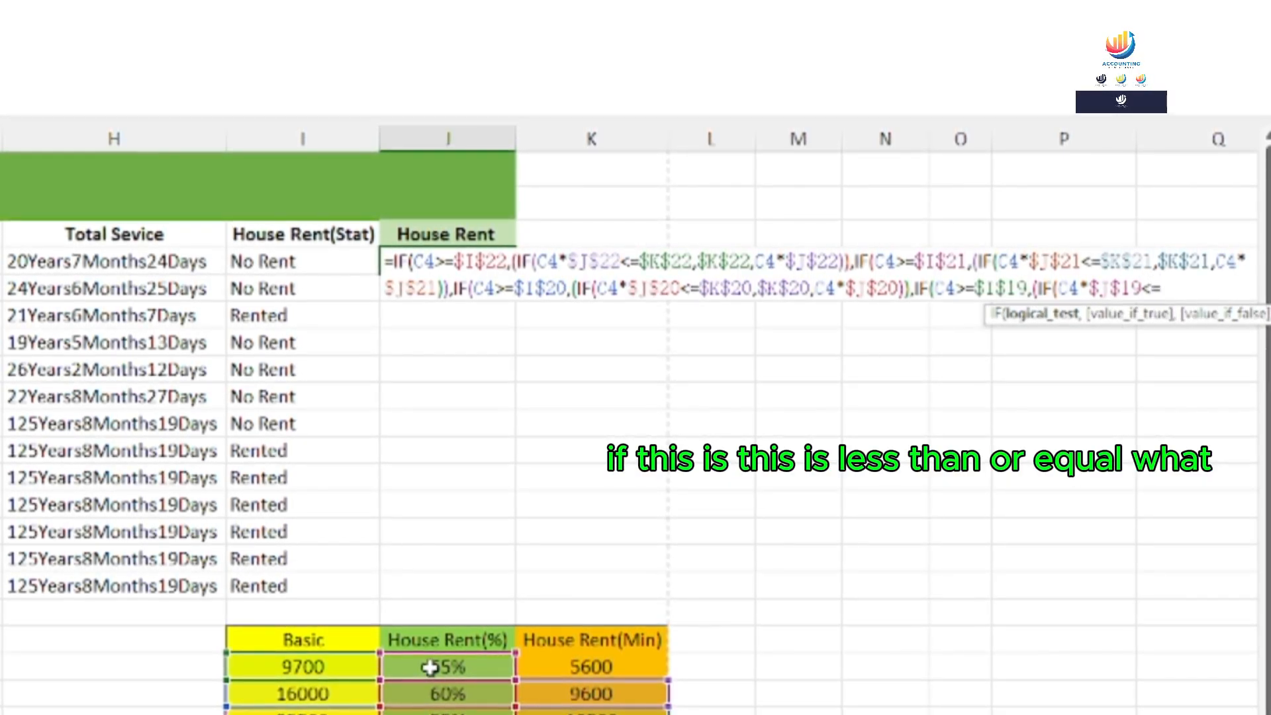
pyautogui.click(573, 668)
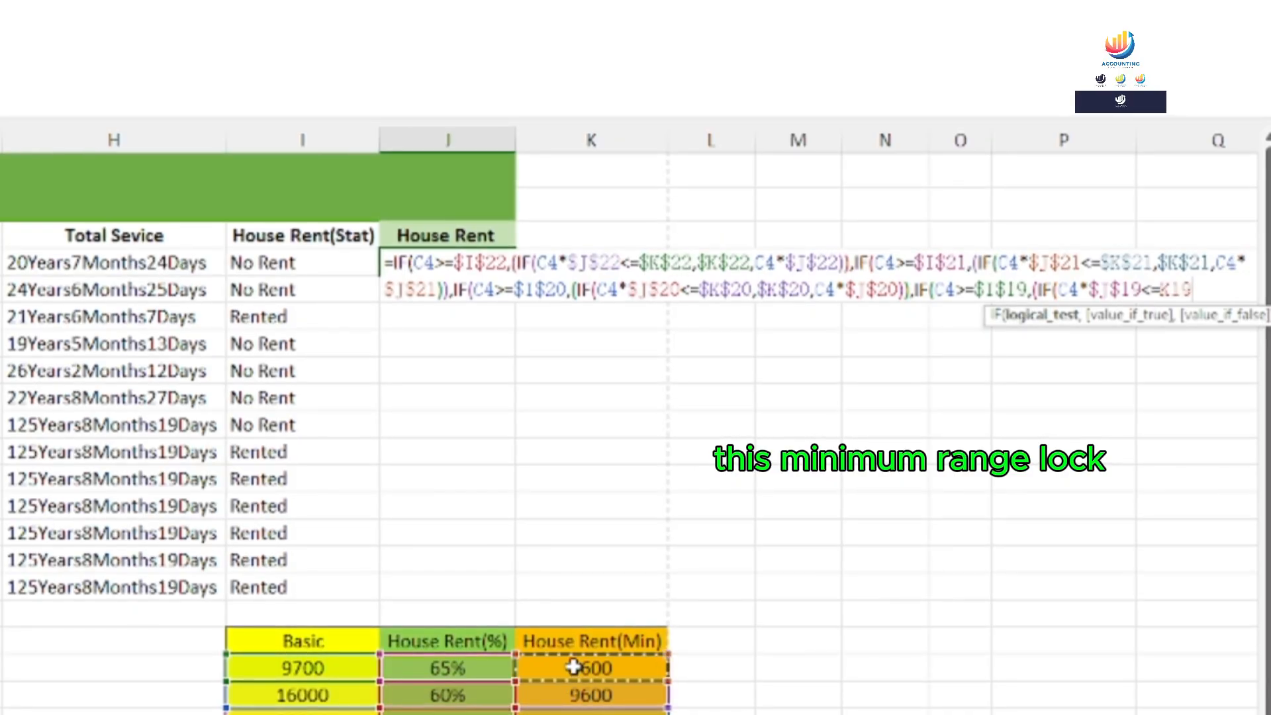
pyautogui.press('F4')
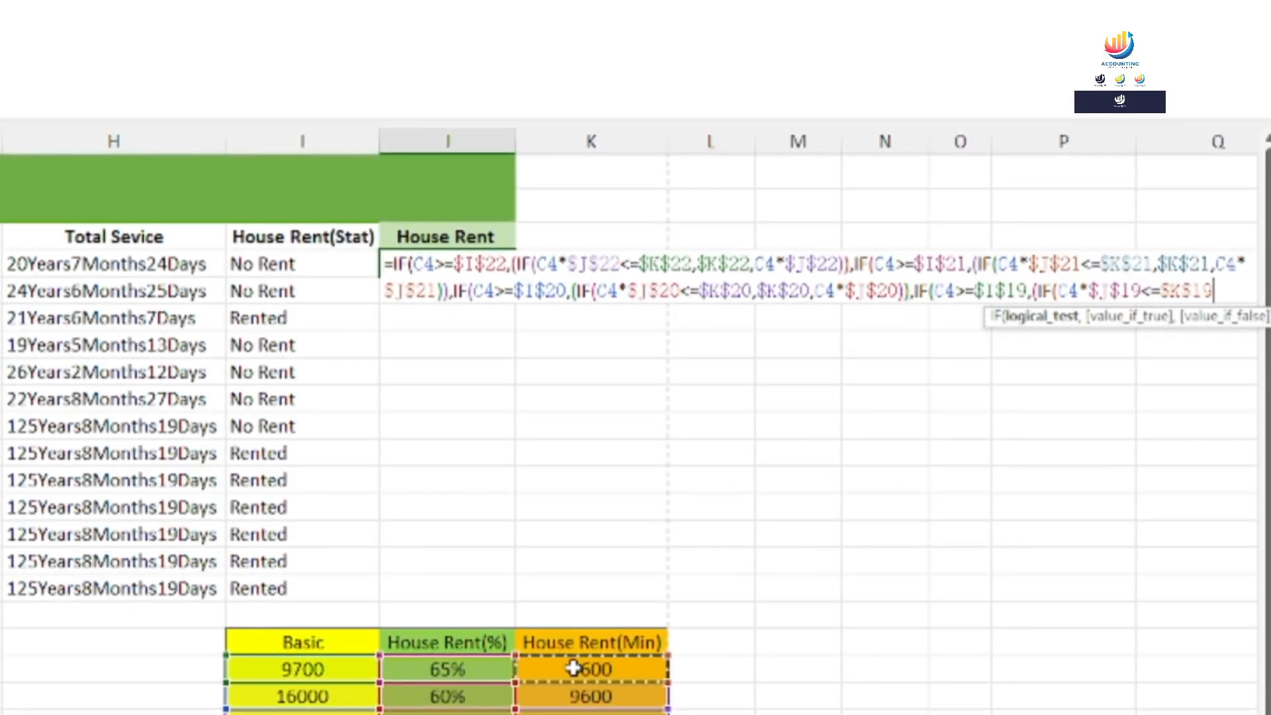
# Return the 5600 minimum $K$19 when true, otherwise C4*$J$19
pyautogui.write(',')
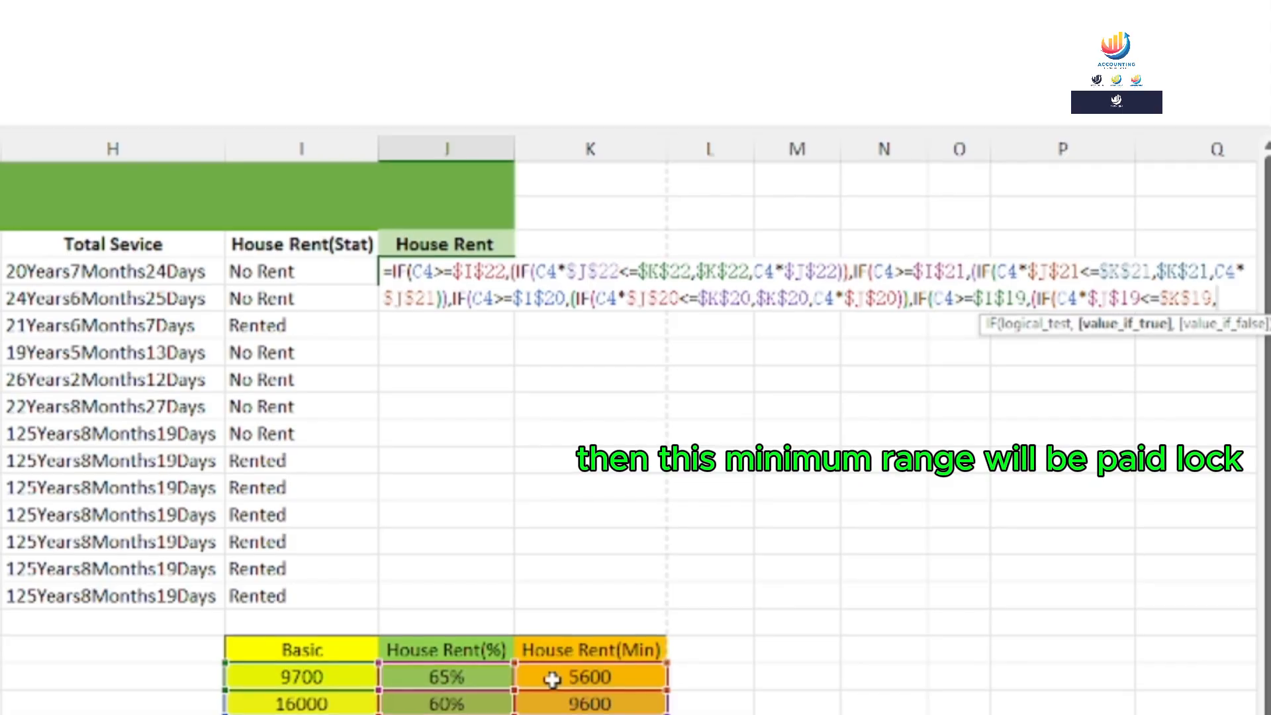
pyautogui.click(552, 677)
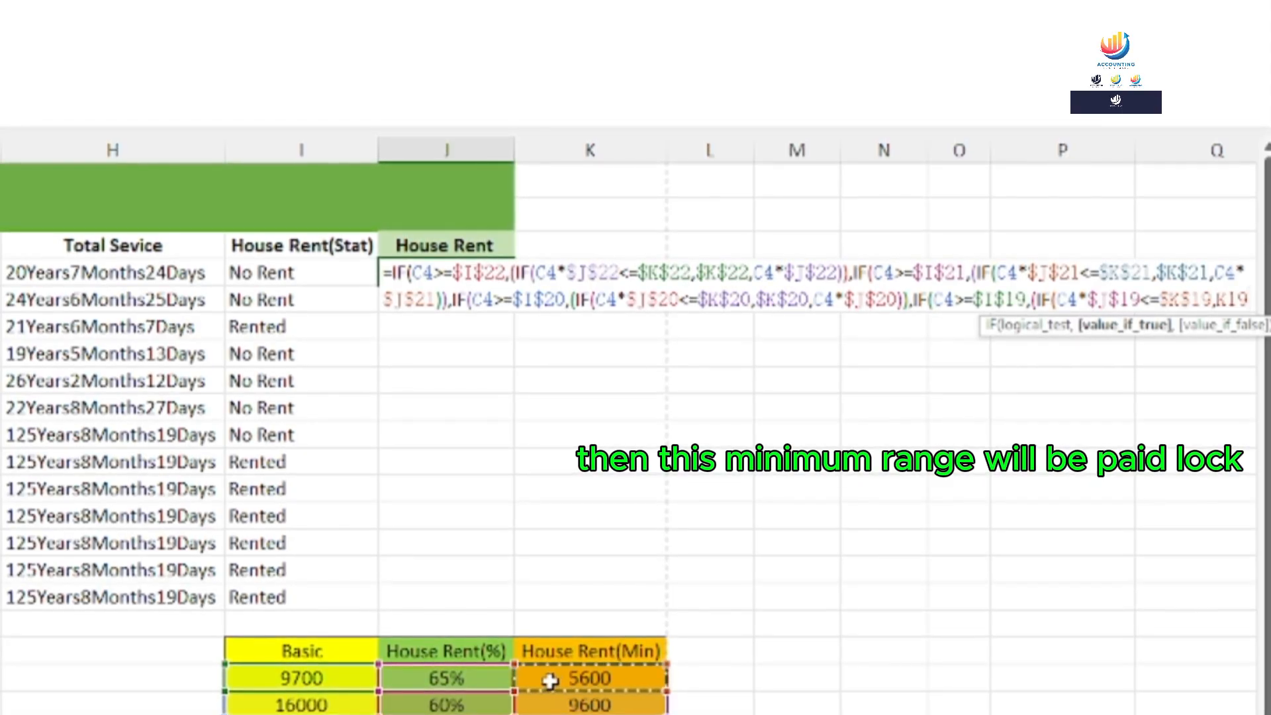
pyautogui.press('F4')
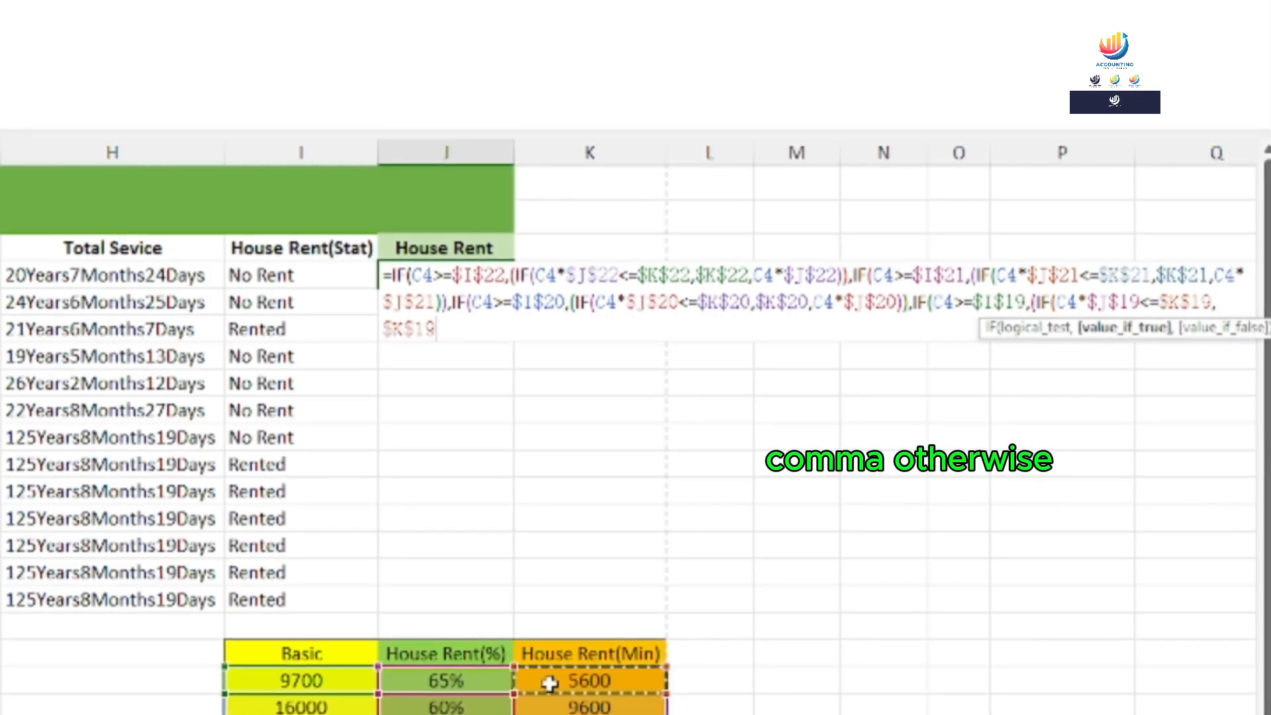
pyautogui.write(',')
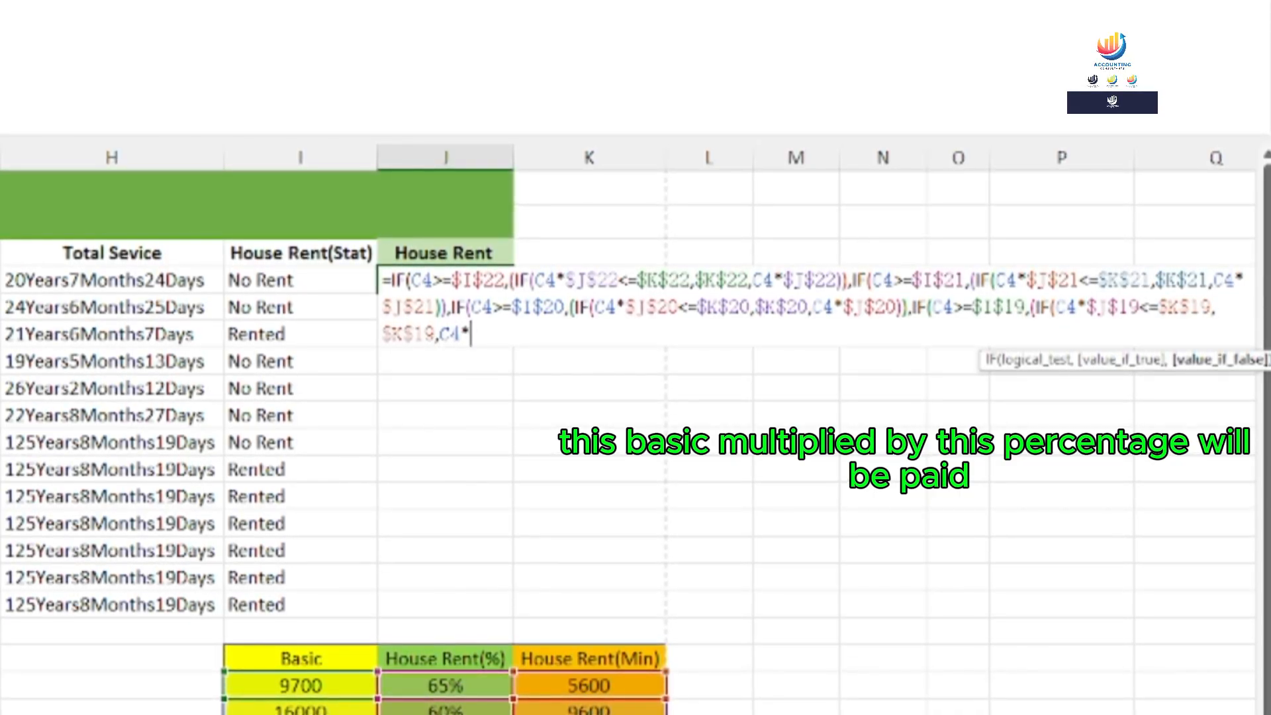
pyautogui.click(424, 686)
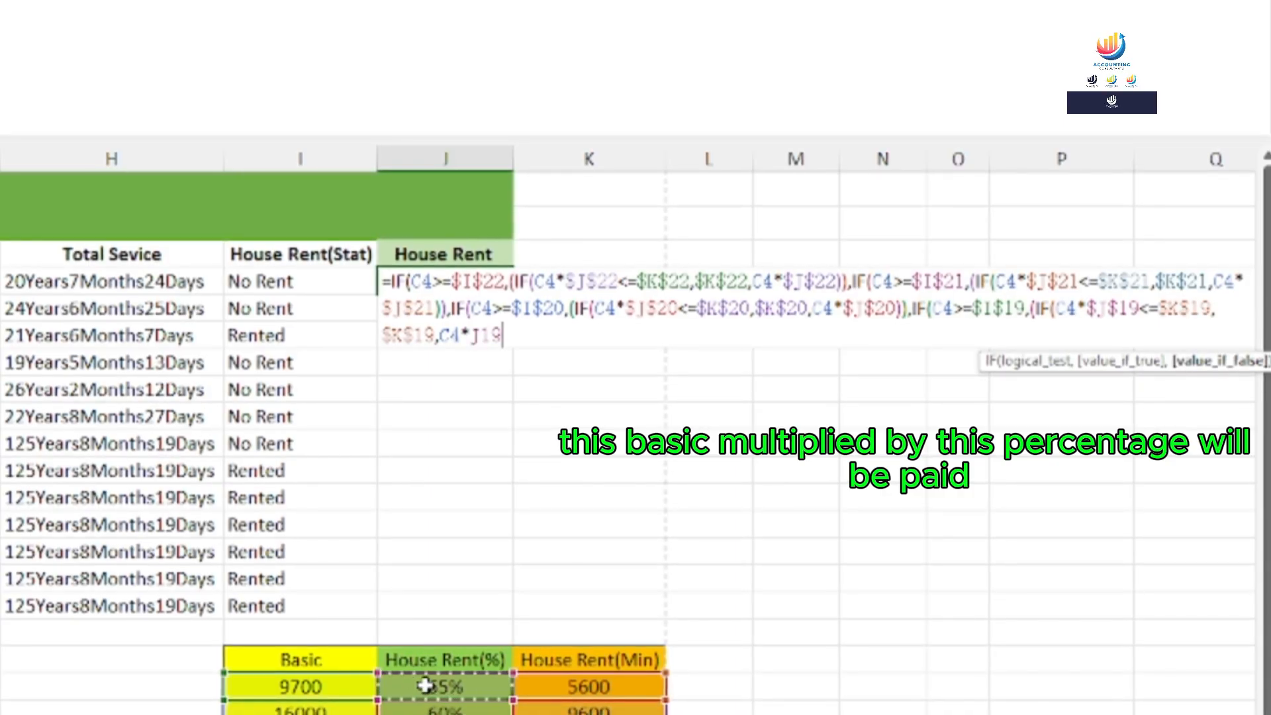
pyautogui.press('F4')
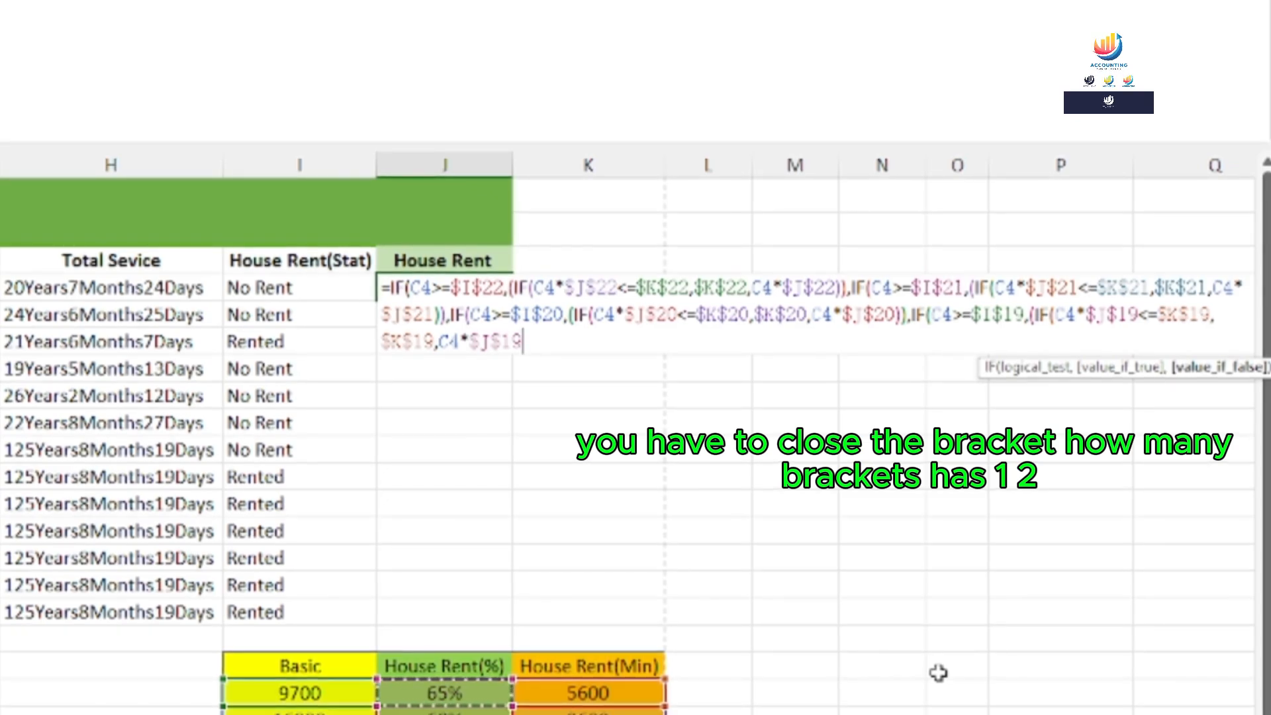
# Close the formula with all six brackets and commit it, so J4 shows 34925
pyautogui.write('))')
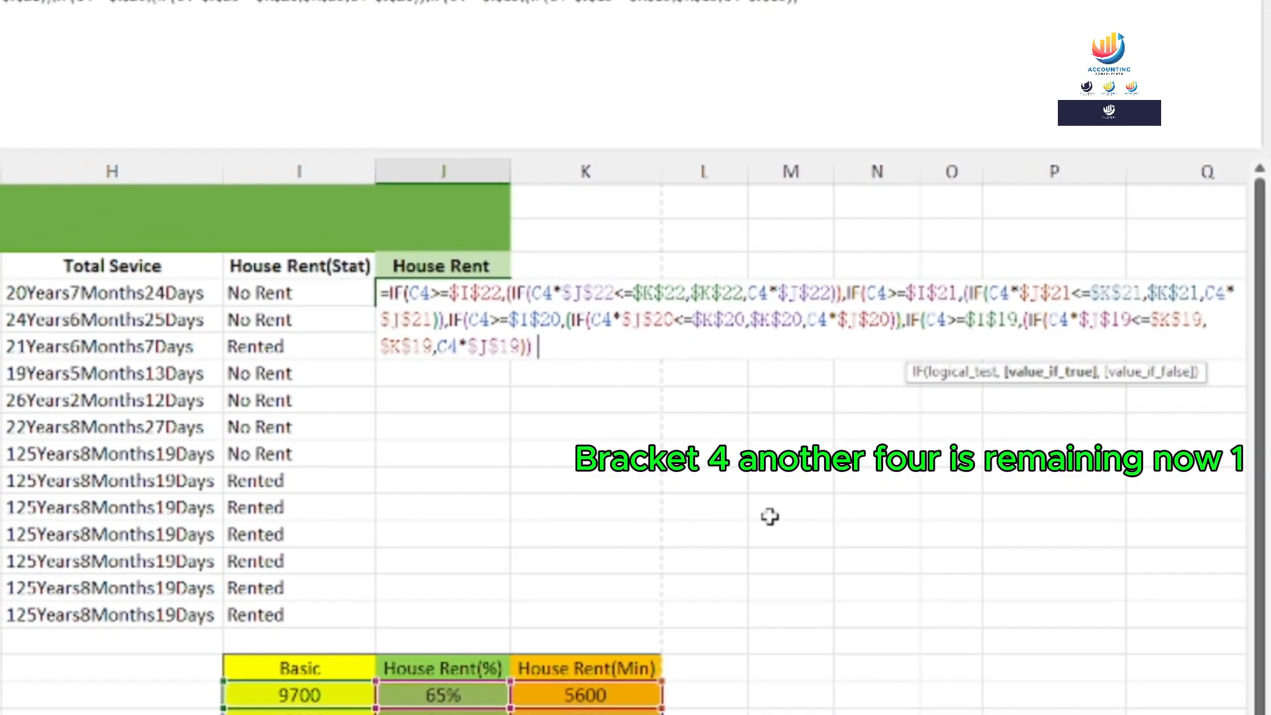
pyautogui.write('))))')
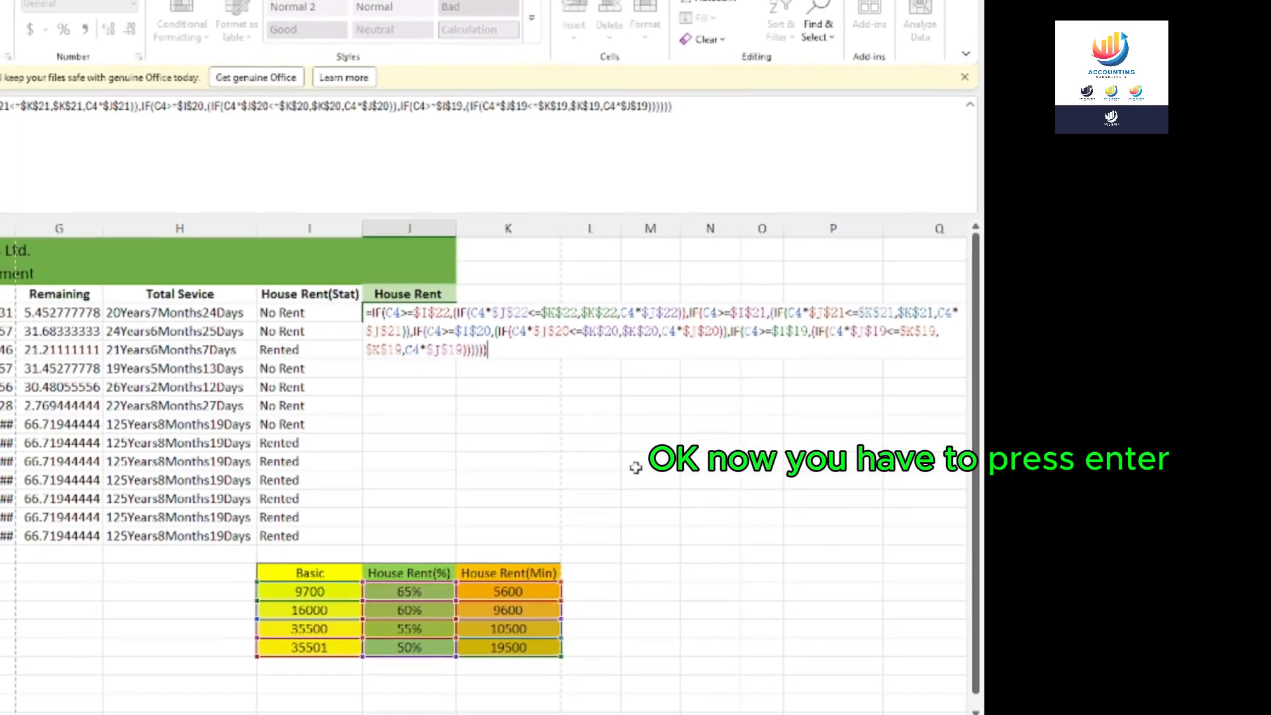
pyautogui.press('Return')
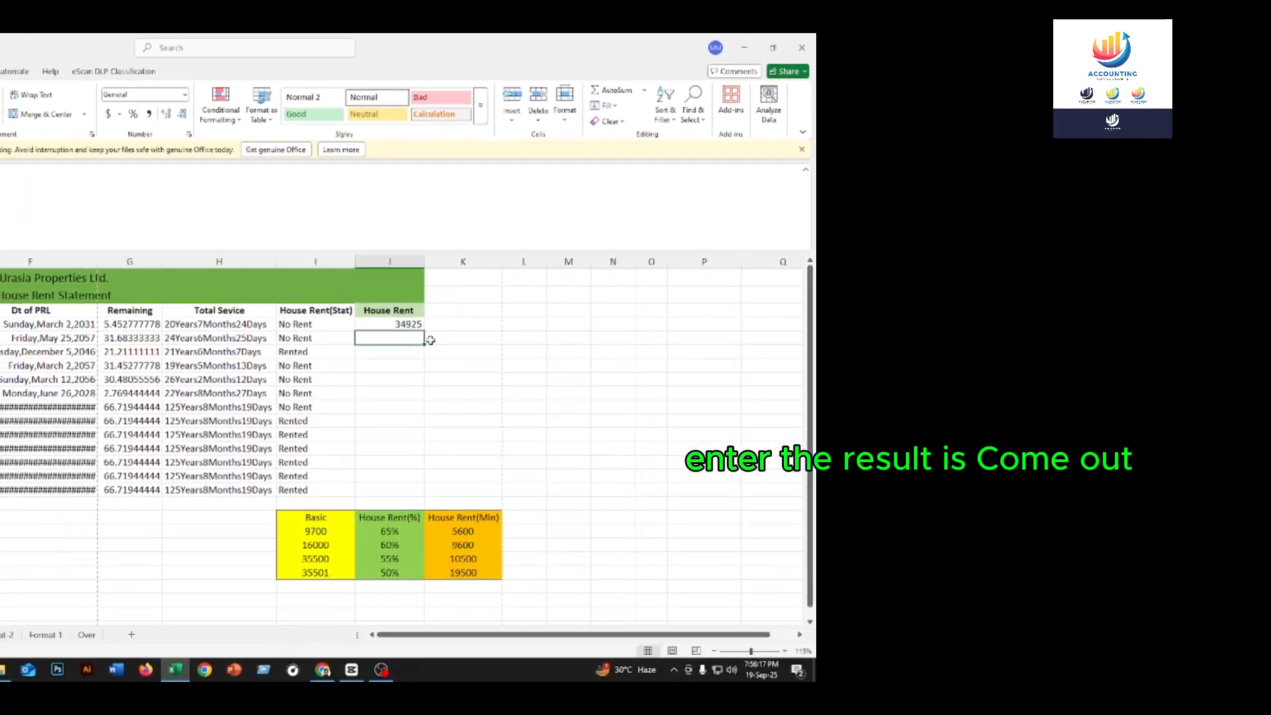
pyautogui.click(401, 328)
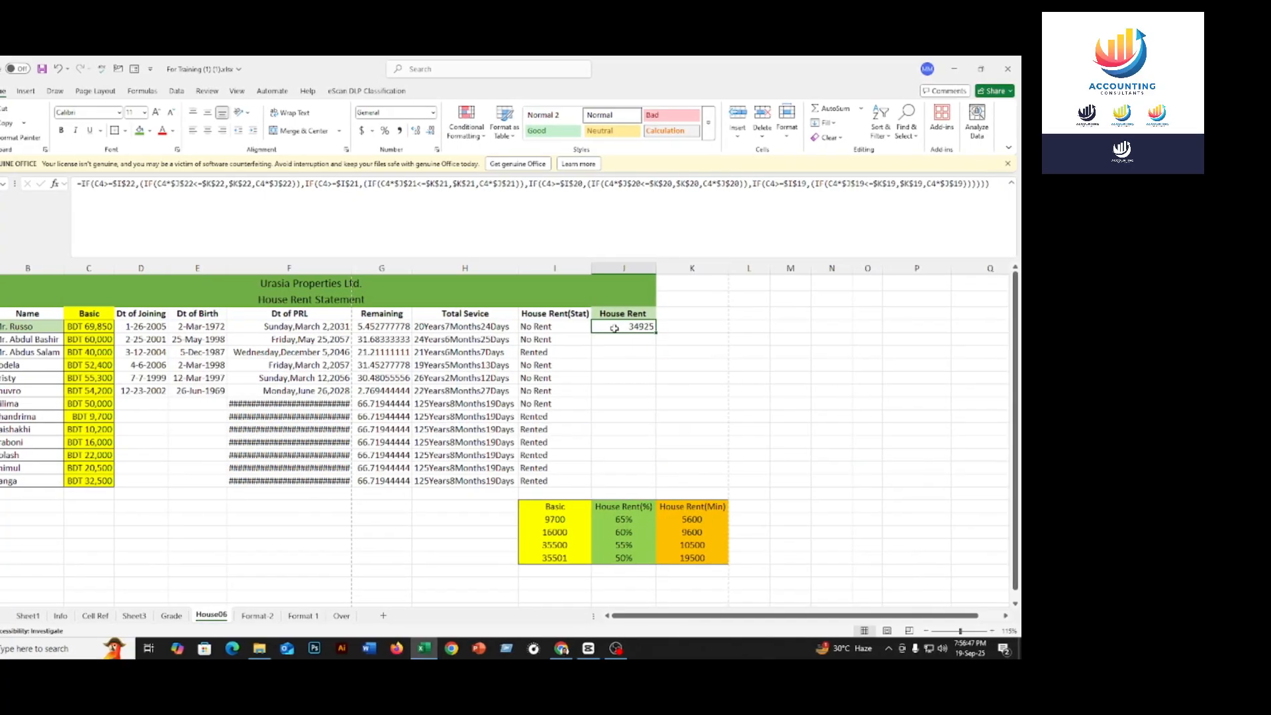
# Format J4 as Currency with the BDT symbol so it reads BDT 34,925
pyautogui.rightClick(614, 328)
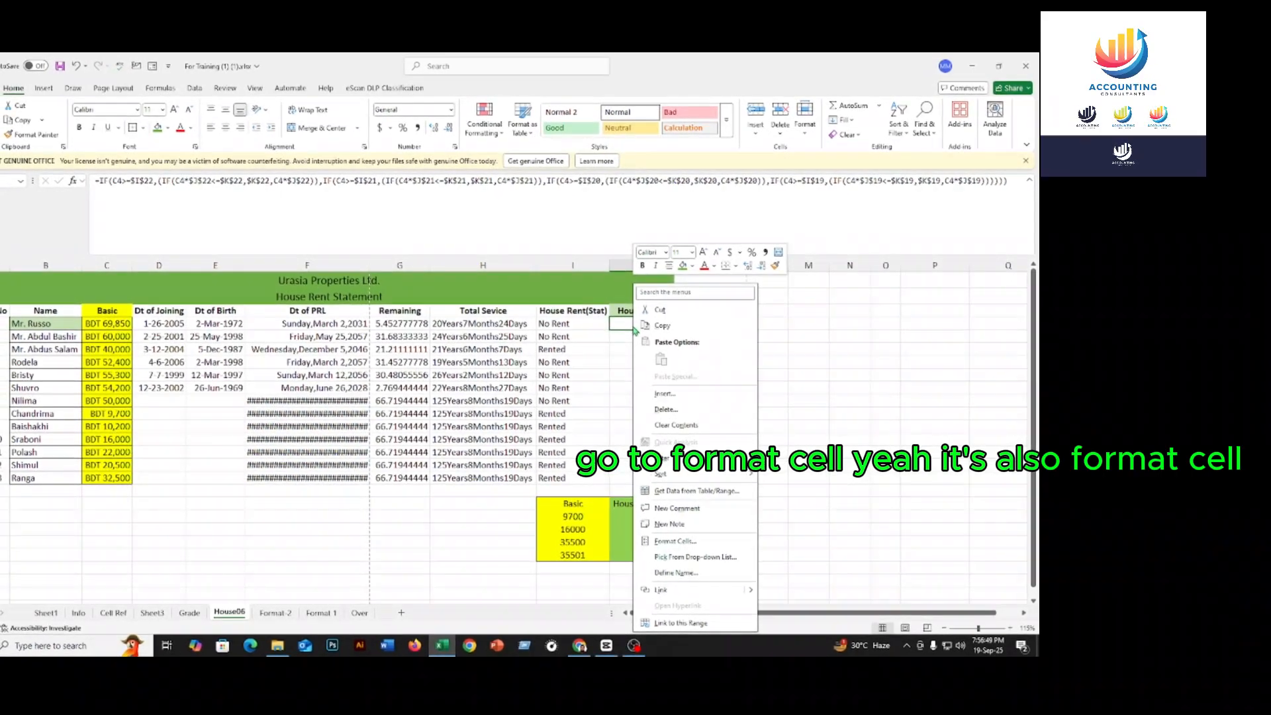
pyautogui.click(689, 534)
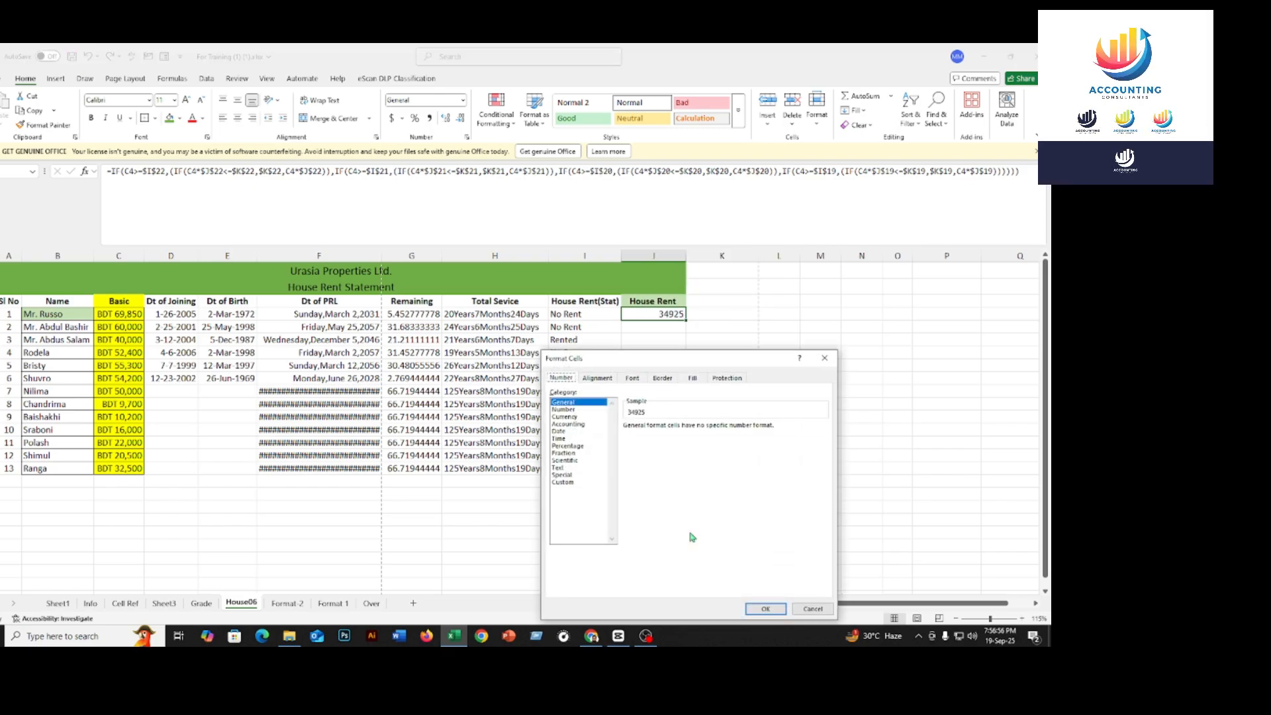
pyautogui.click(563, 416)
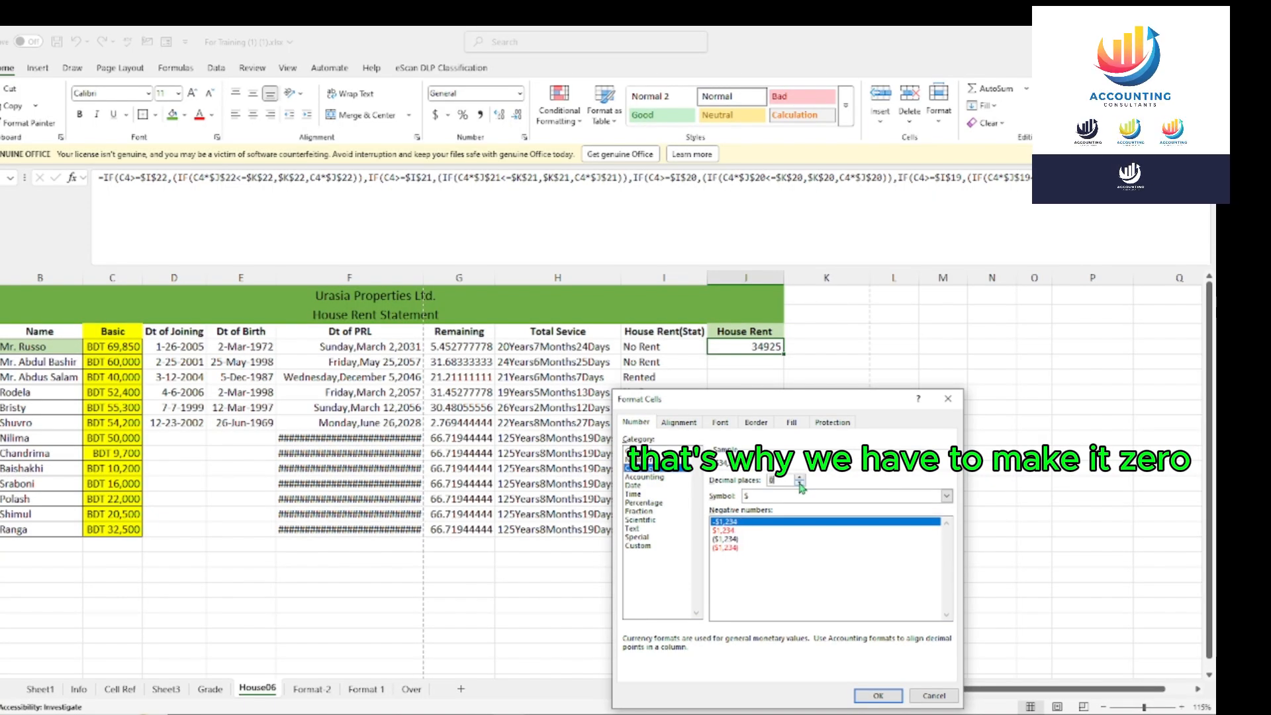
pyautogui.click(750, 497)
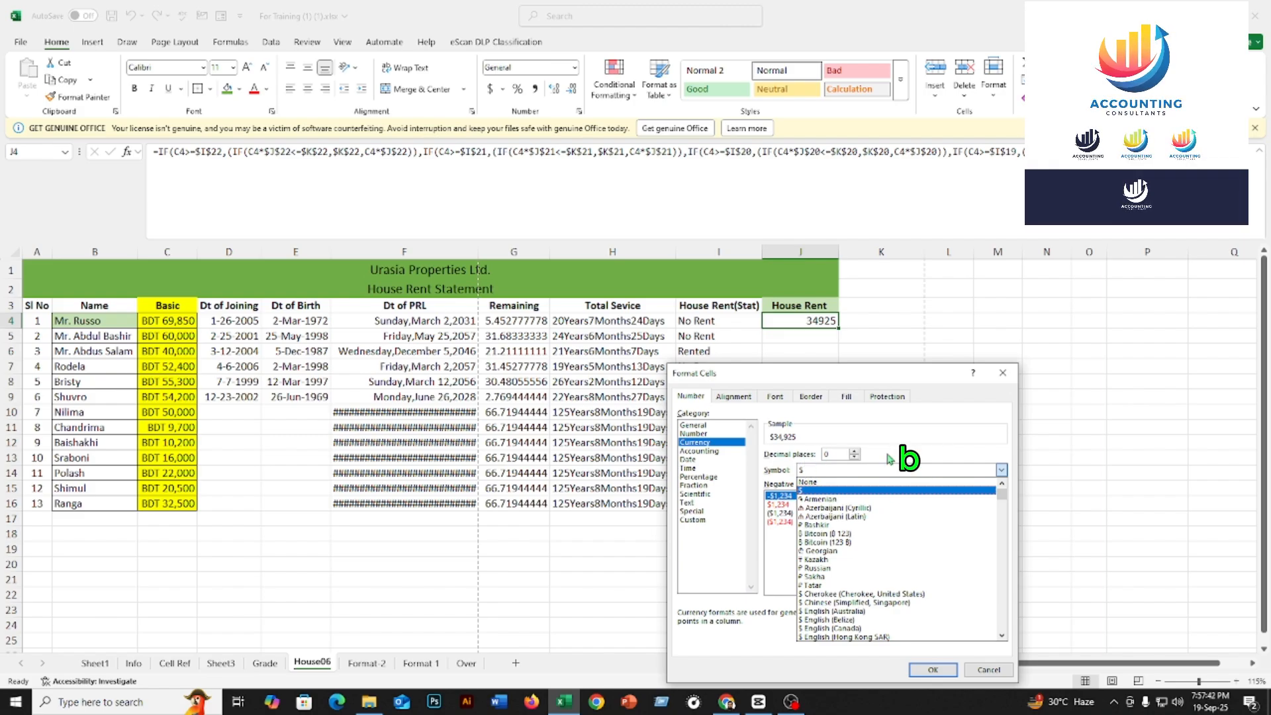
pyautogui.press('b')
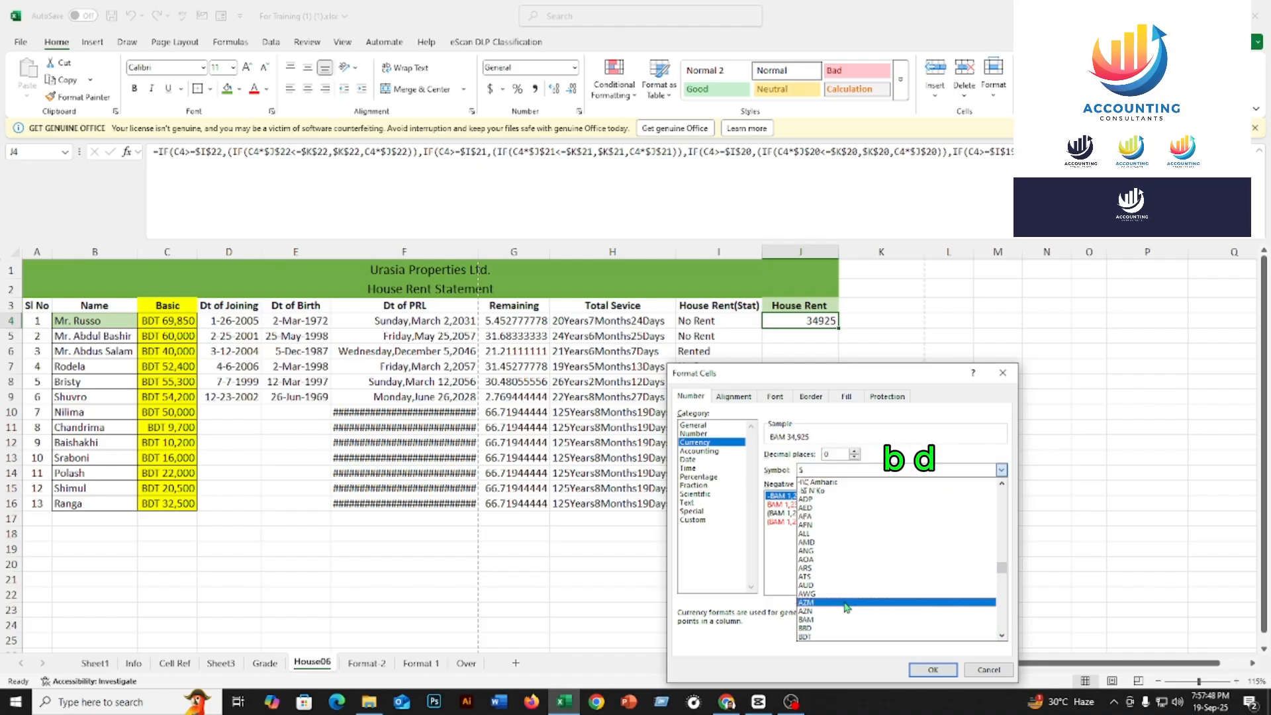
pyautogui.click(805, 637)
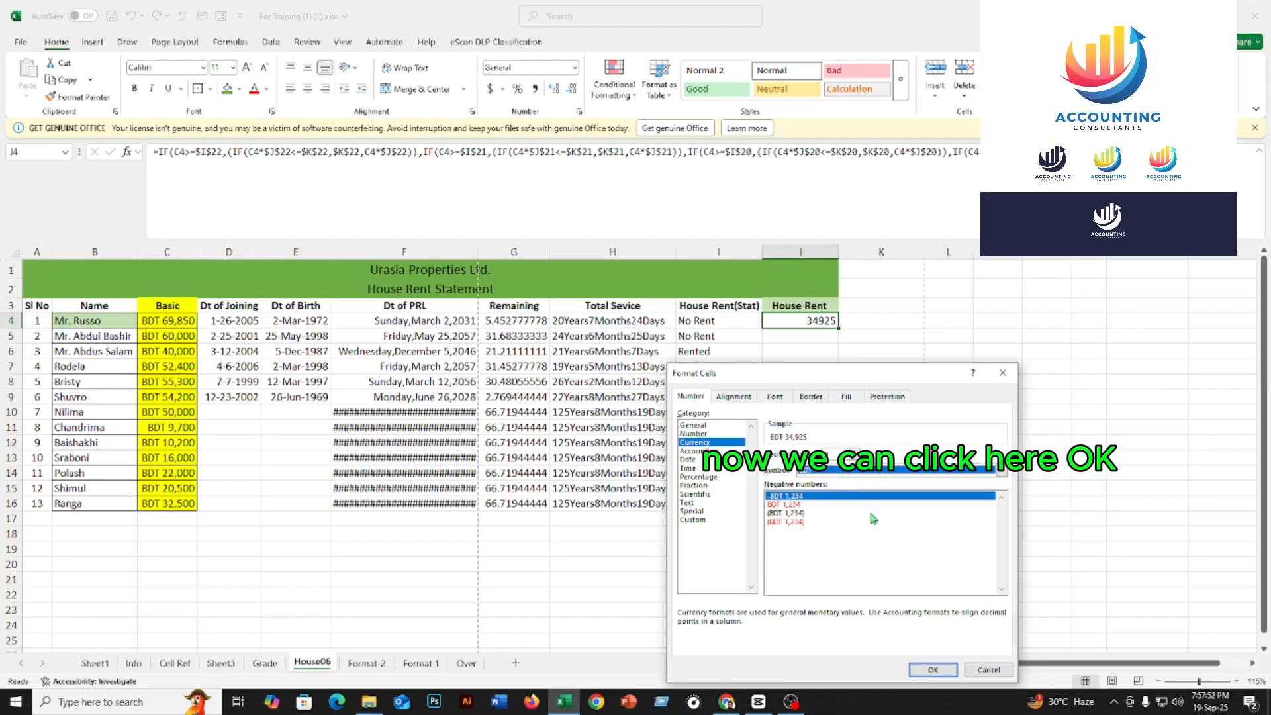
pyautogui.click(932, 670)
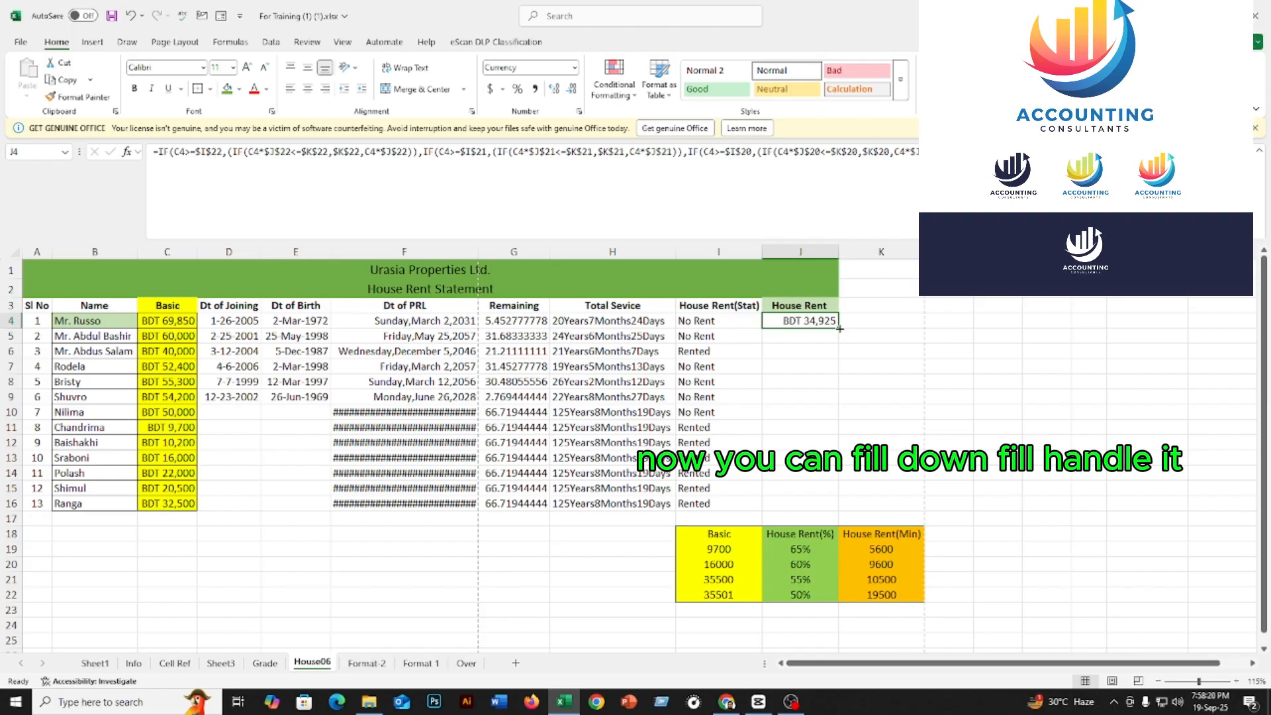
# Copy J4's house-rent formula down through J16 for all employees
pyautogui.moveTo(839, 328); pyautogui.dragTo(837, 508)
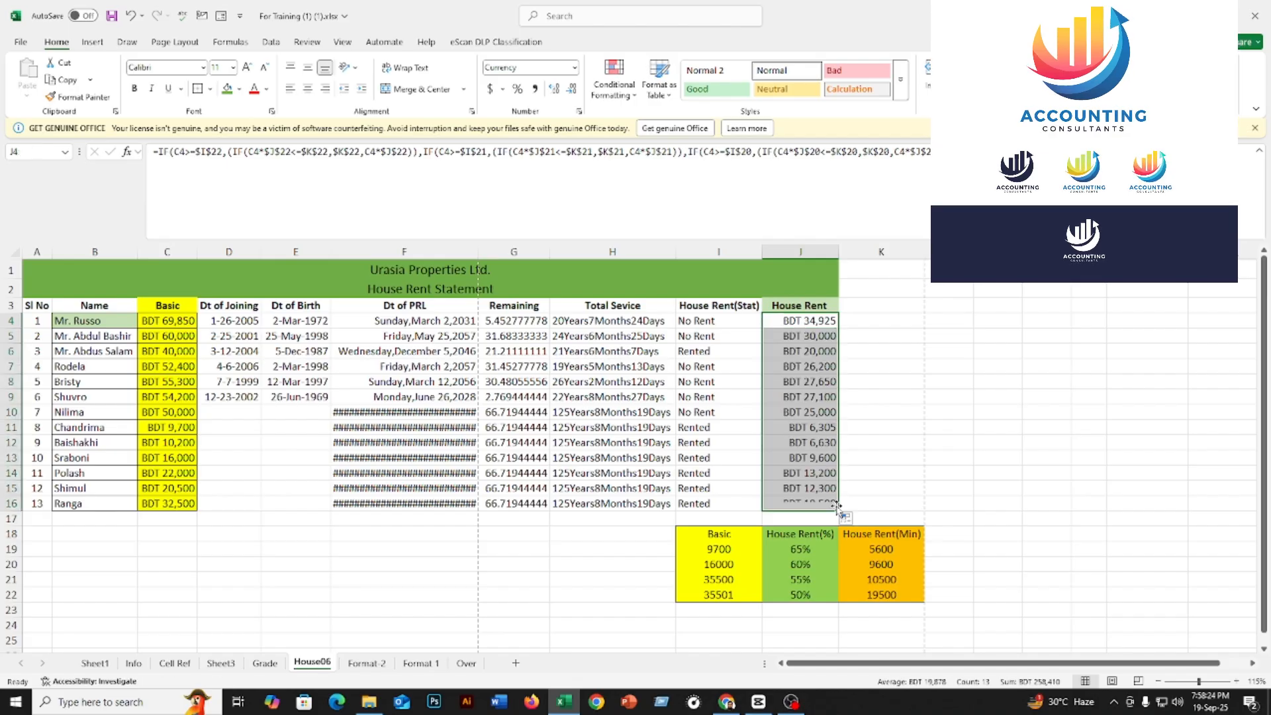